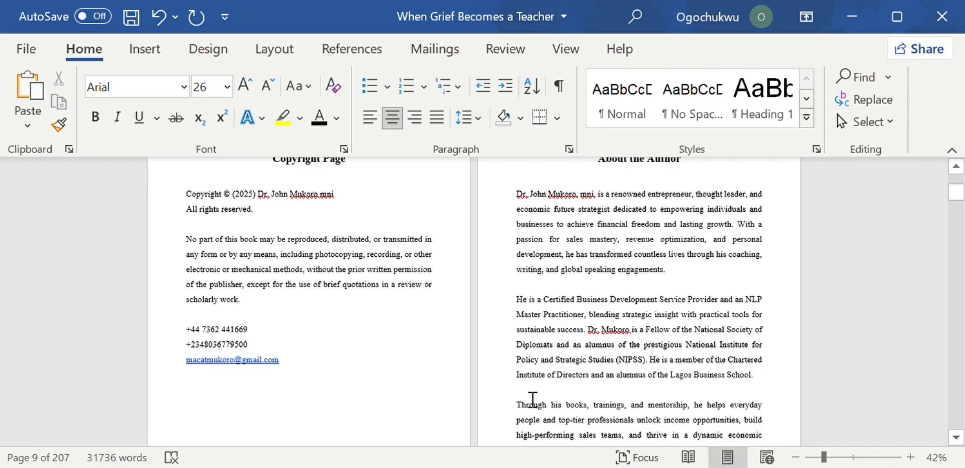
- Look through the manuscript from the copyright page back to the front covers and briefly check File Explorer
{"action": "scroll", "coordinate": [525, 397], "scroll_direction": "up", "scroll_amount": 5}
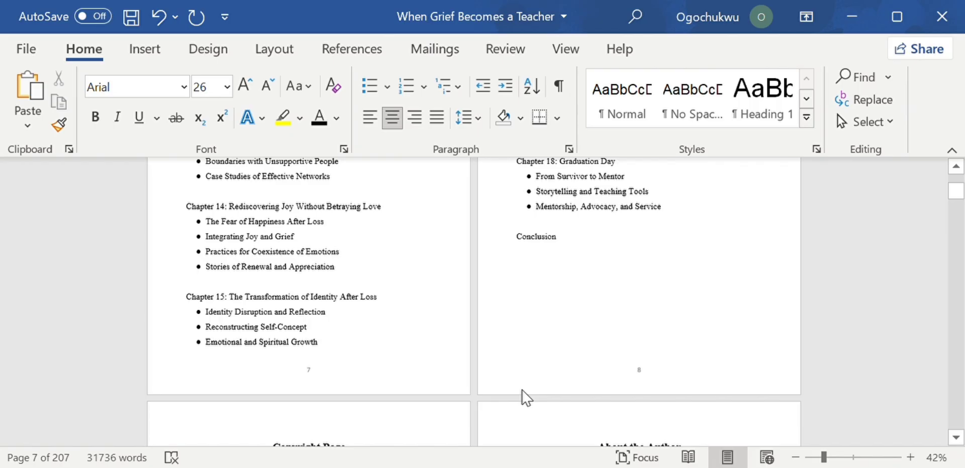
{"action": "scroll", "coordinate": [526, 397], "scroll_direction": "up", "scroll_amount": 3}
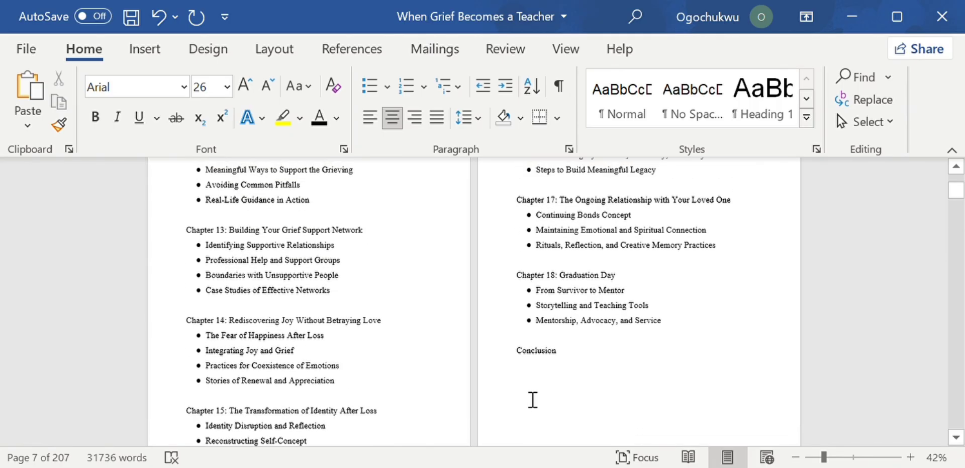
{"action": "scroll", "coordinate": [533, 399], "scroll_direction": "up", "scroll_amount": 15}
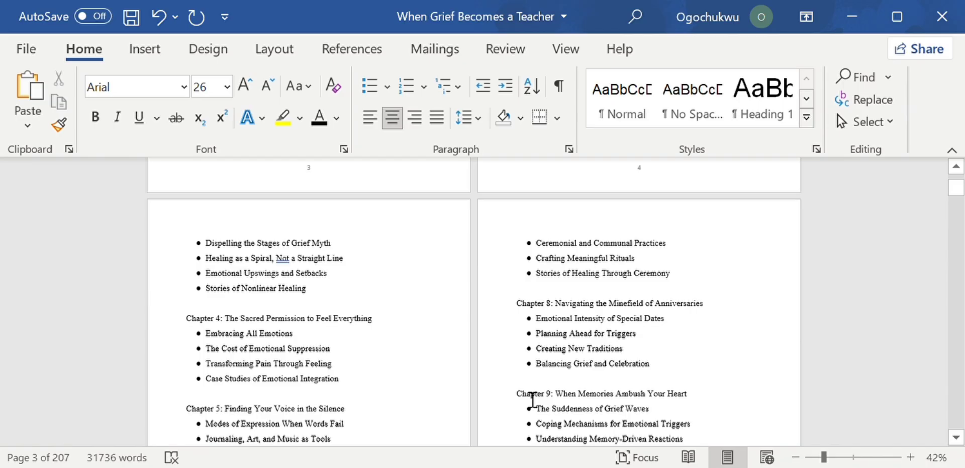
{"action": "scroll", "coordinate": [532, 398], "scroll_direction": "up", "scroll_amount": 10}
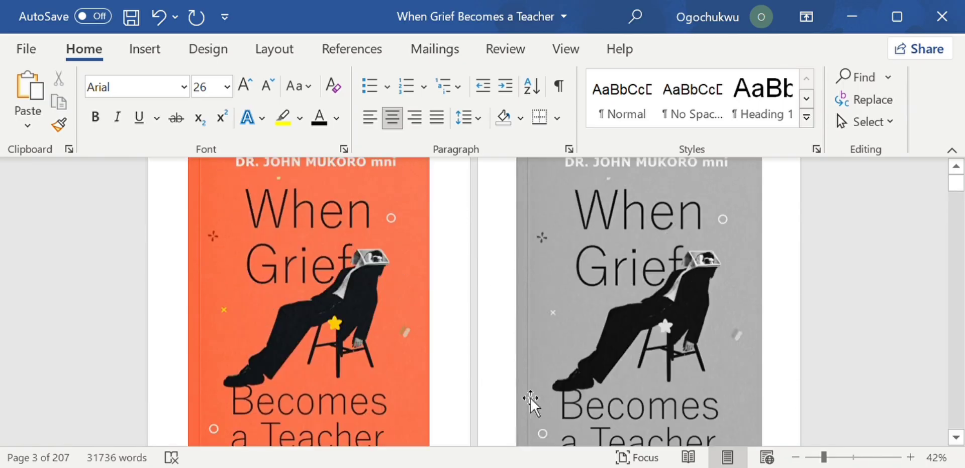
{"action": "scroll", "coordinate": [530, 397], "scroll_direction": "up", "scroll_amount": 1}
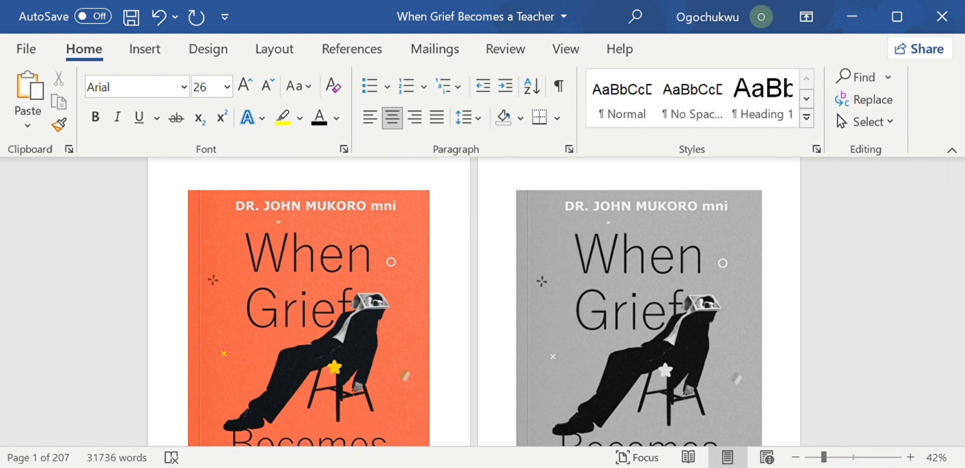
{"action": "key", "text": "super+e"}
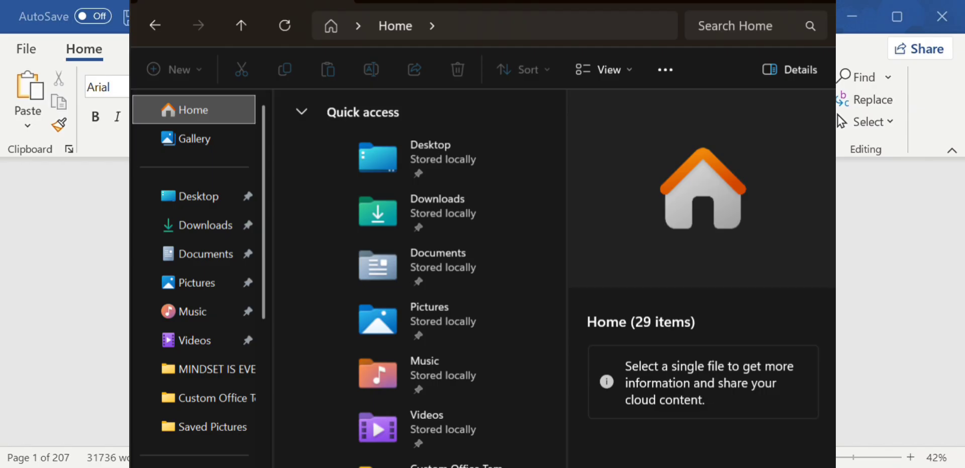
{"action": "key", "text": "alt+Tab"}
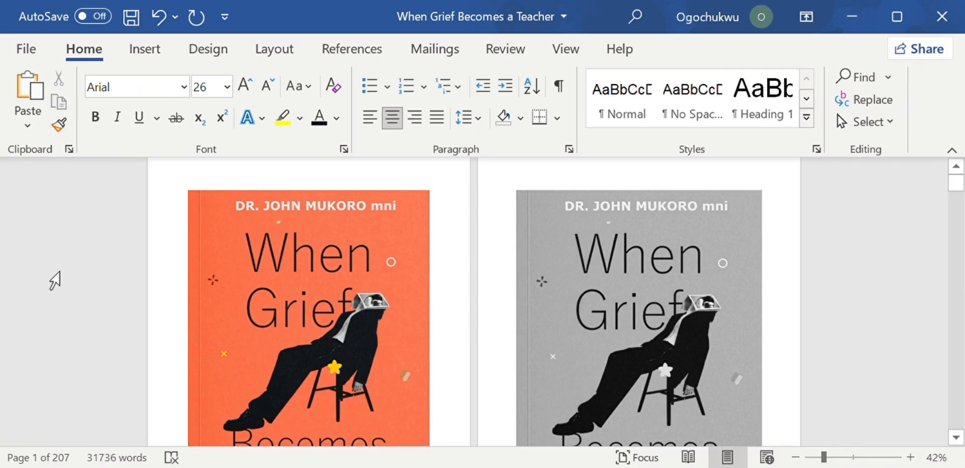
- Browse the Save As folders on This PC and open the Downloads location for the manuscript
{"action": "left_click", "coordinate": [28, 50]}
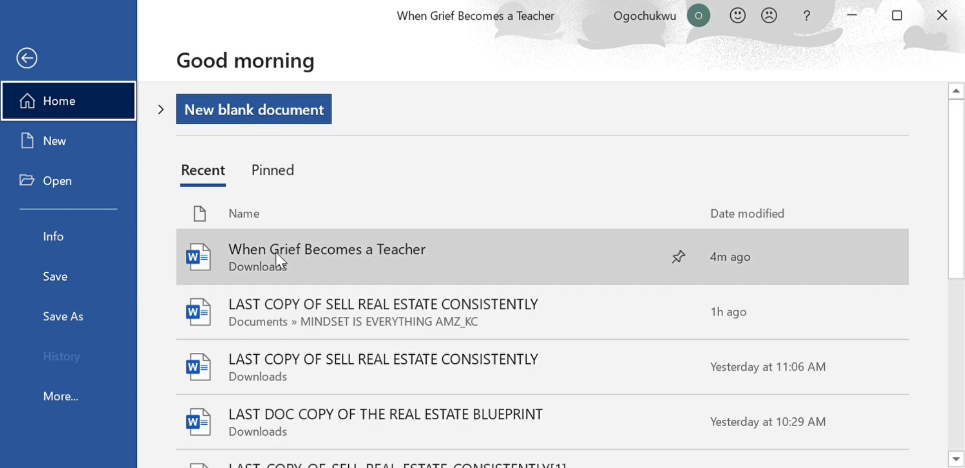
{"action": "left_click", "coordinate": [42, 319]}
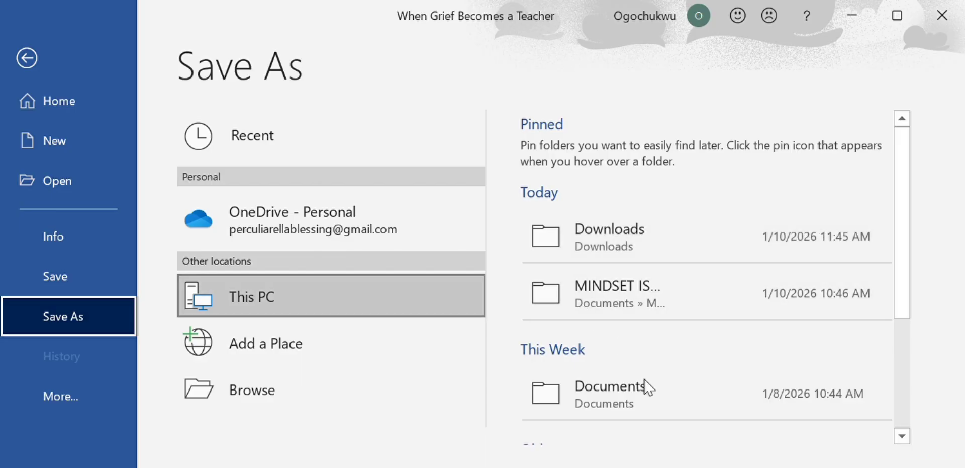
{"action": "scroll", "coordinate": [645, 391], "scroll_direction": "down", "scroll_amount": 2}
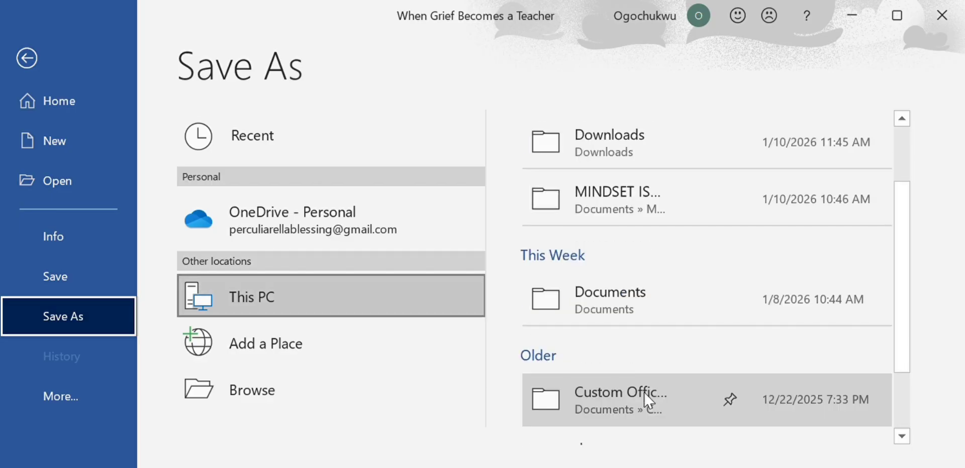
{"action": "scroll", "coordinate": [644, 393], "scroll_direction": "down", "scroll_amount": 2}
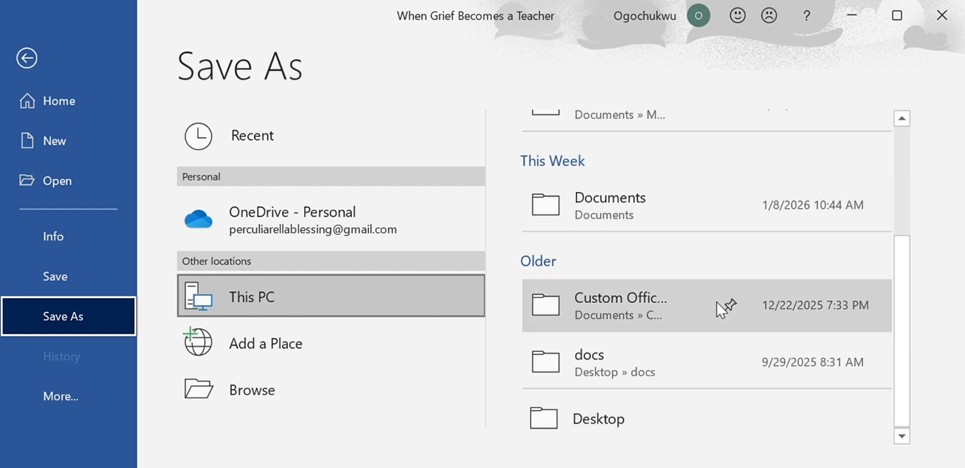
{"action": "scroll", "coordinate": [718, 301], "scroll_direction": "up", "scroll_amount": 4}
{"action": "scroll", "coordinate": [717, 300], "scroll_direction": "down", "scroll_amount": 2}
{"action": "scroll", "coordinate": [717, 301], "scroll_direction": "up", "scroll_amount": 2}
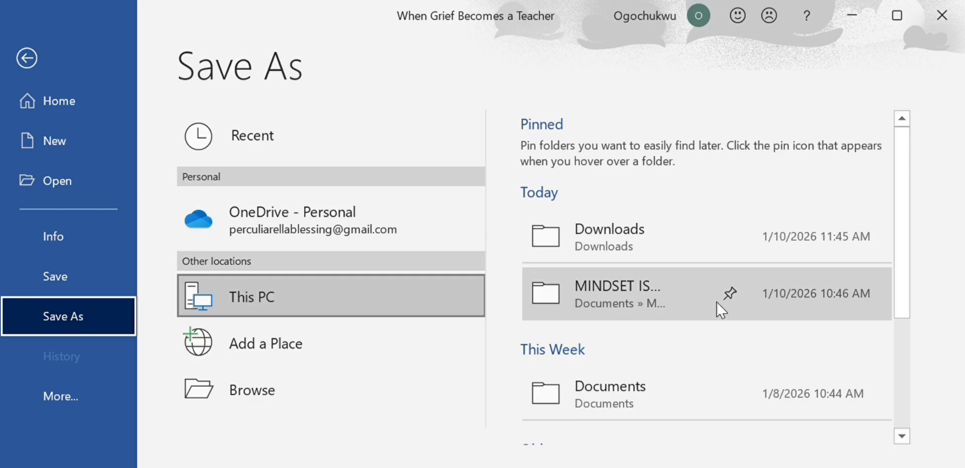
{"action": "left_click", "coordinate": [701, 238]}
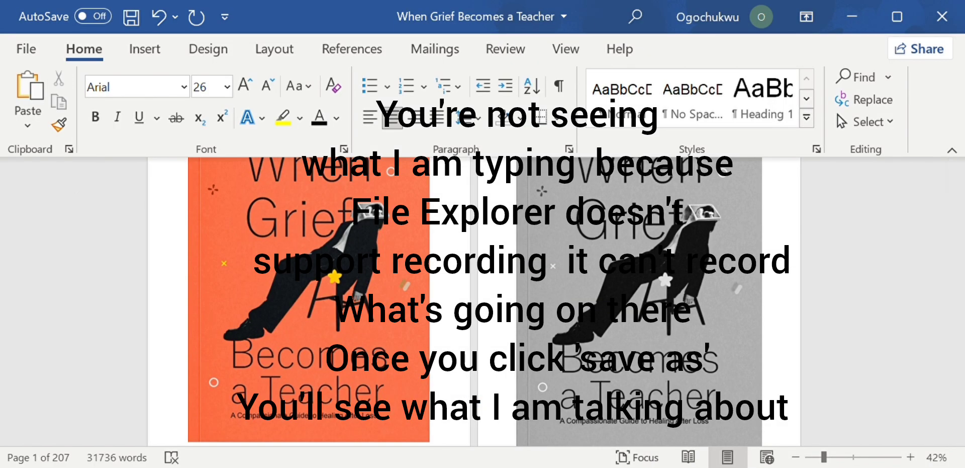
- Check the list of pinned documents on the start page and return to the manuscript
{"action": "left_click", "coordinate": [26, 49]}
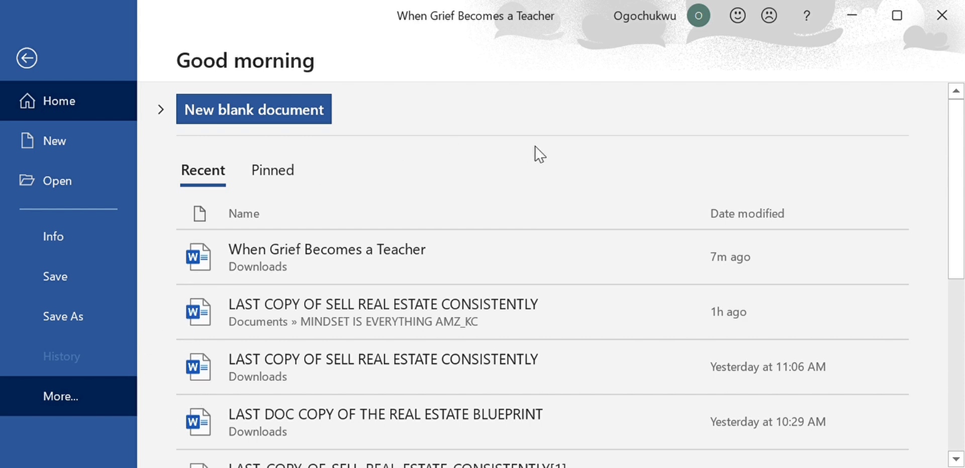
{"action": "left_click", "coordinate": [570, 79]}
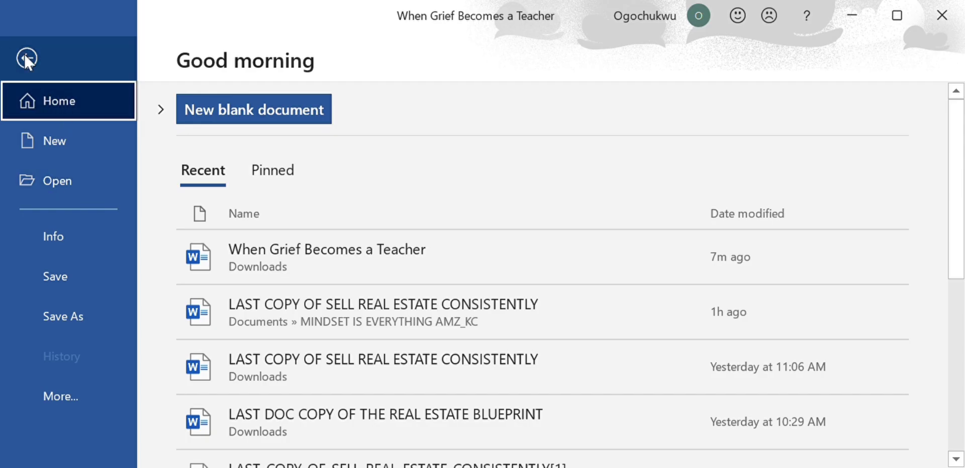
{"action": "left_click", "coordinate": [270, 174]}
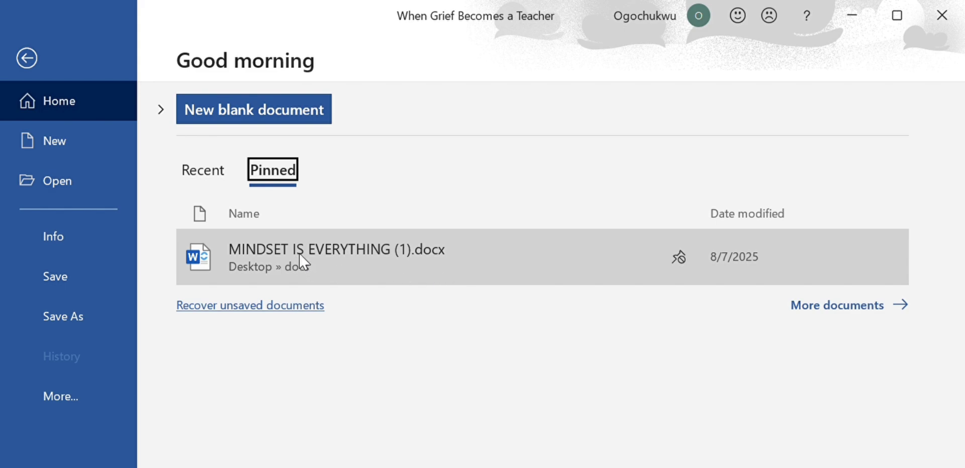
{"action": "left_click", "coordinate": [28, 58]}
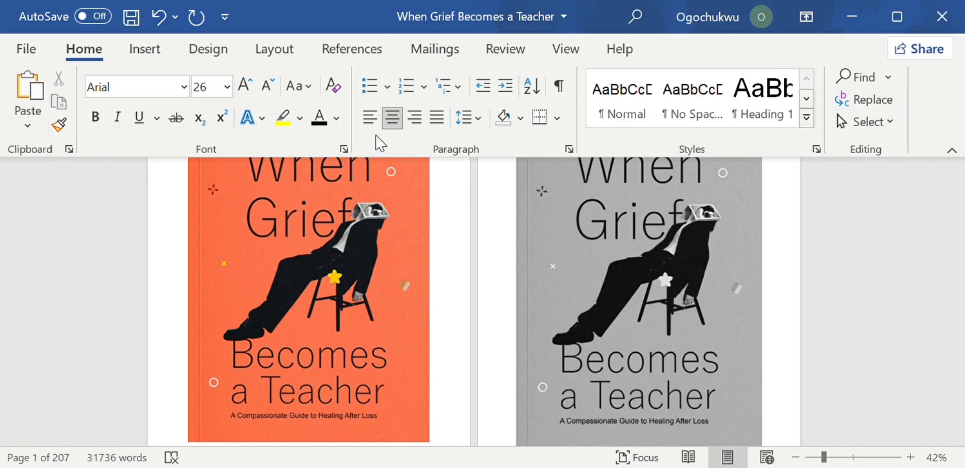
- Collapse the ribbon and expand it again
{"action": "left_click", "coordinate": [958, 151]}
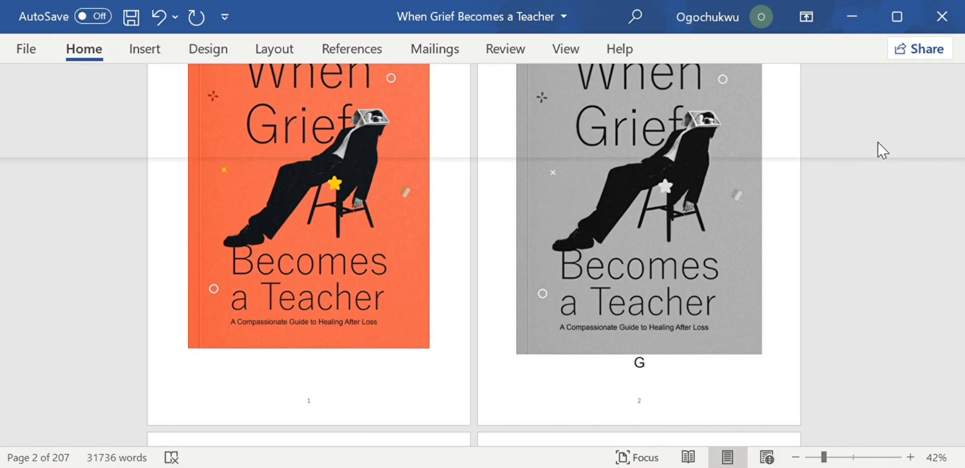
{"action": "left_click", "coordinate": [954, 150]}
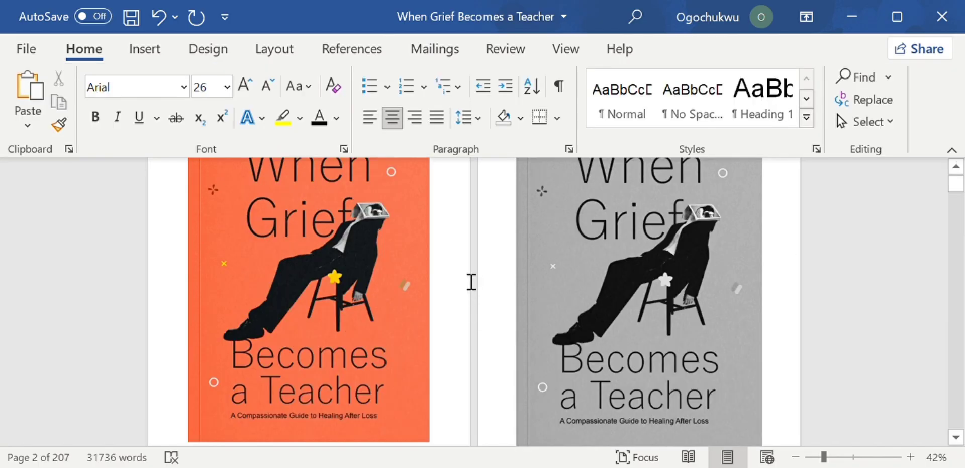
{"action": "scroll", "coordinate": [472, 281], "scroll_direction": "up", "scroll_amount": 3}
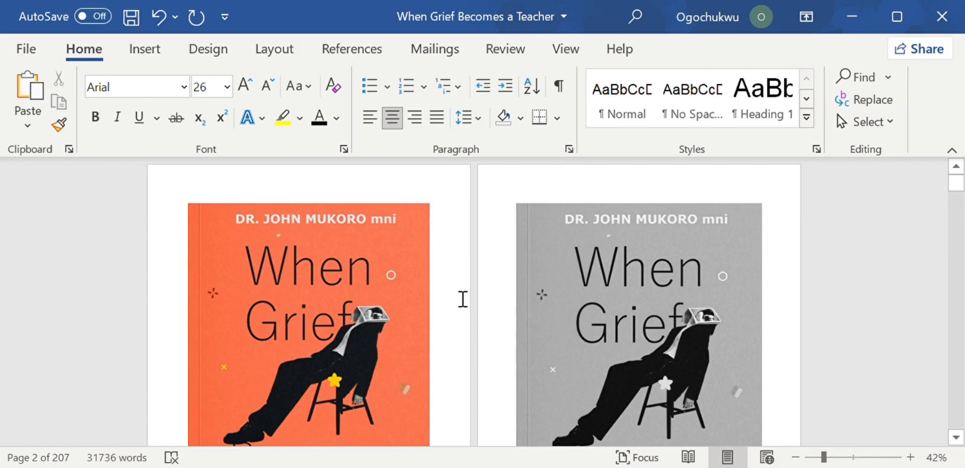
- Check the paste options and place the cursor in the title page and the "Copyright page" entry of the table of contents
{"action": "left_click", "coordinate": [29, 121]}
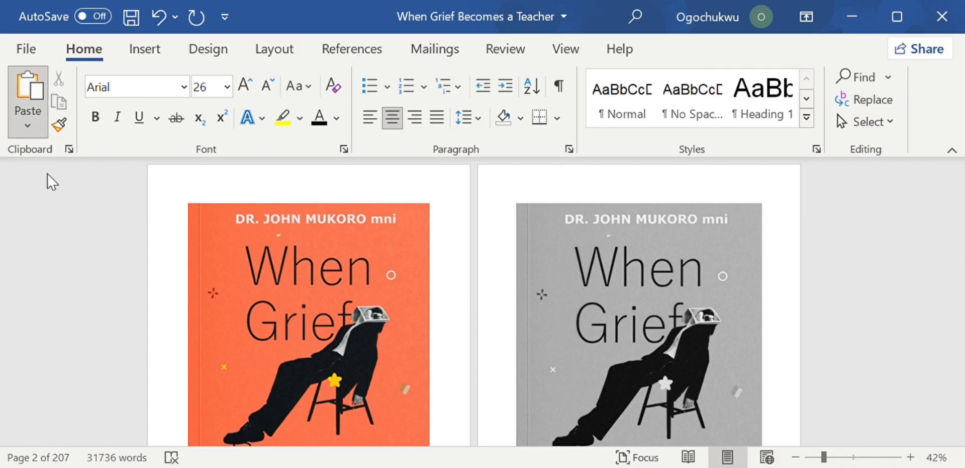
{"action": "scroll", "coordinate": [405, 342], "scroll_direction": "down", "scroll_amount": 4}
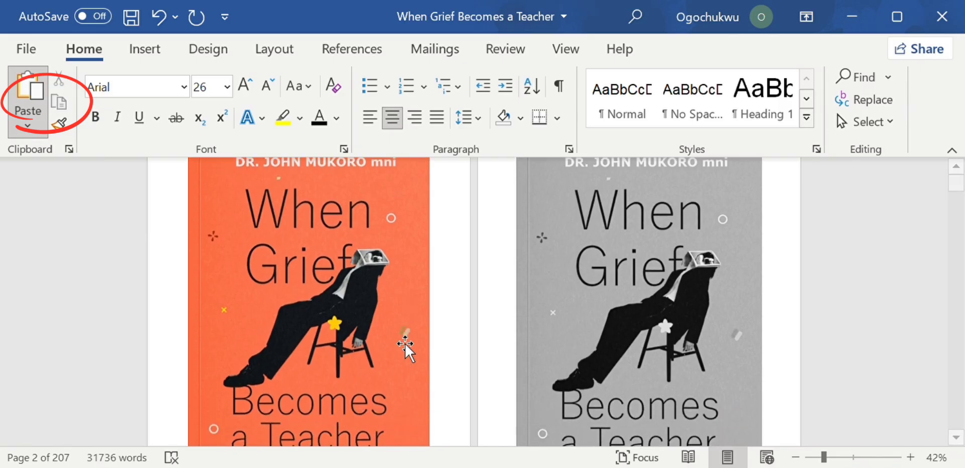
{"action": "scroll", "coordinate": [431, 383], "scroll_direction": "down", "scroll_amount": 3}
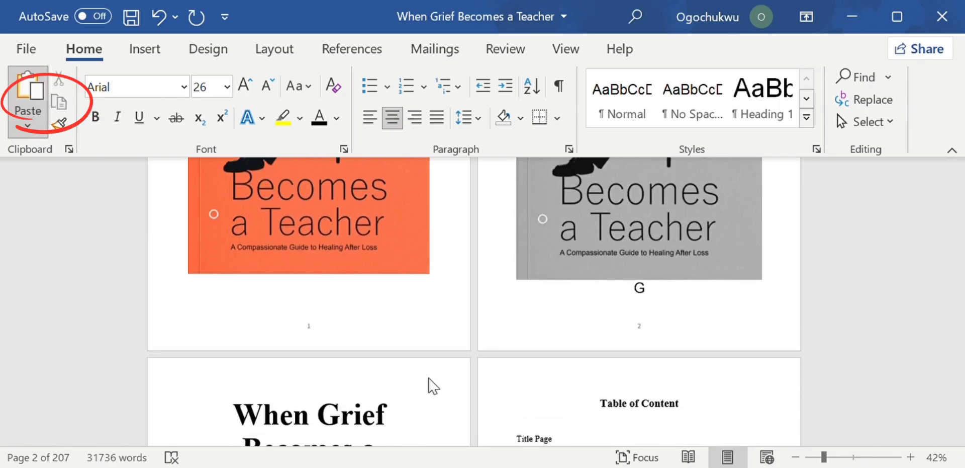
{"action": "left_click", "coordinate": [432, 386]}
{"action": "scroll", "coordinate": [569, 401], "scroll_direction": "down", "scroll_amount": 3}
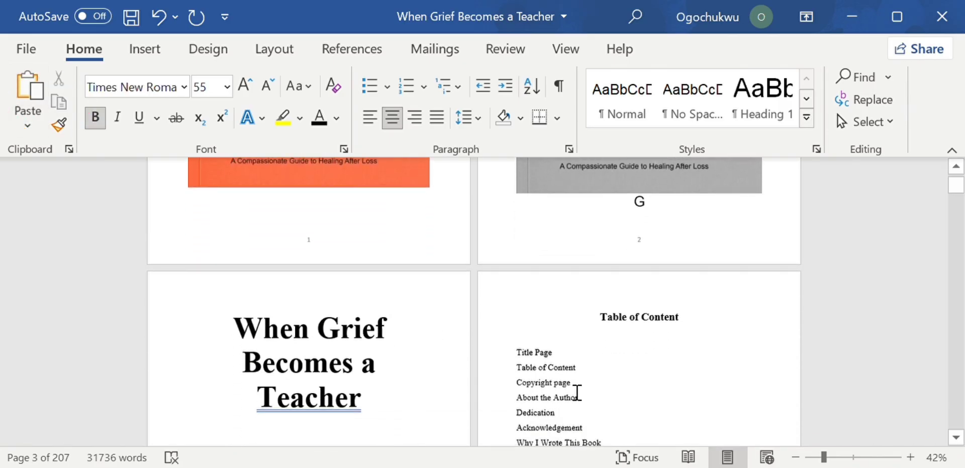
{"action": "left_click", "coordinate": [588, 380]}
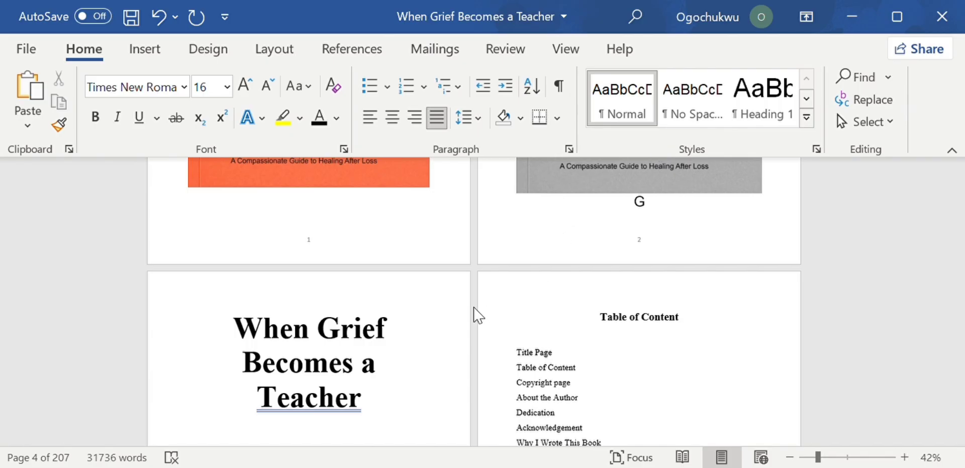
- Open the Clipboard pane to examine its collected items, and close it again
{"action": "scroll", "coordinate": [484, 317], "scroll_direction": "up", "scroll_amount": 5}
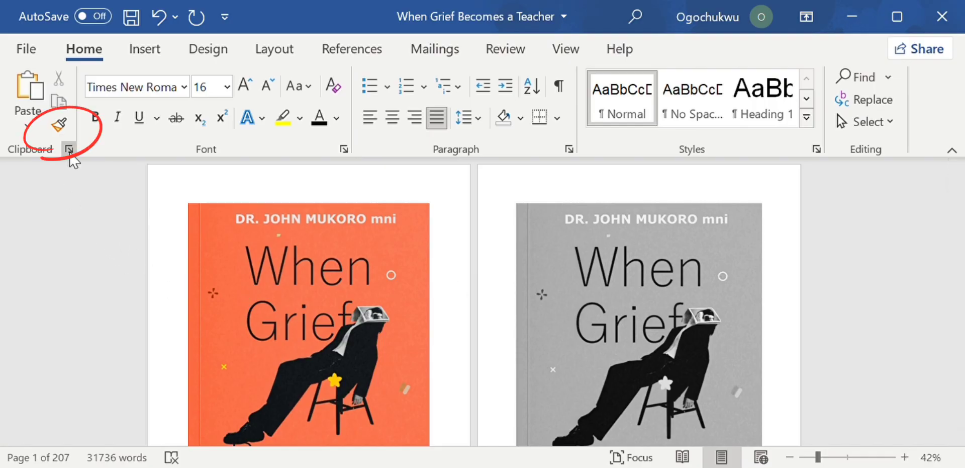
{"action": "left_click", "coordinate": [69, 149]}
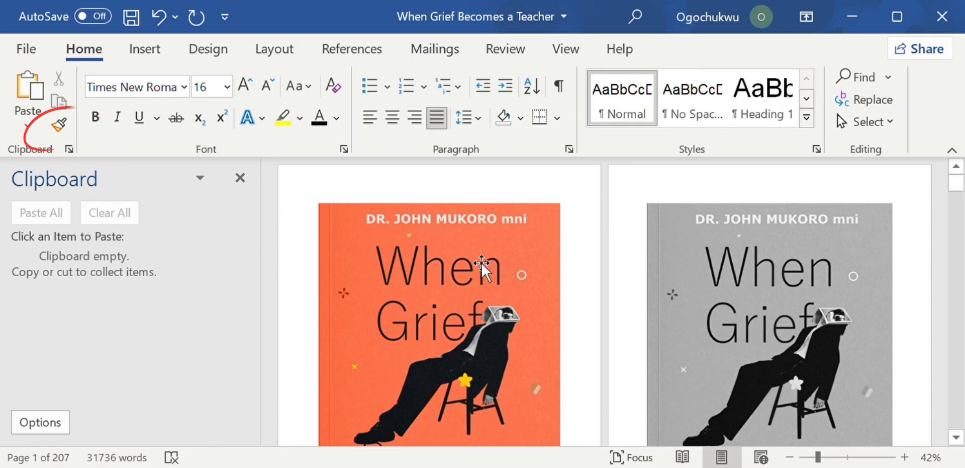
{"action": "scroll", "coordinate": [681, 307], "scroll_direction": "down", "scroll_amount": 5}
{"action": "scroll", "coordinate": [681, 312], "scroll_direction": "up", "scroll_amount": 4}
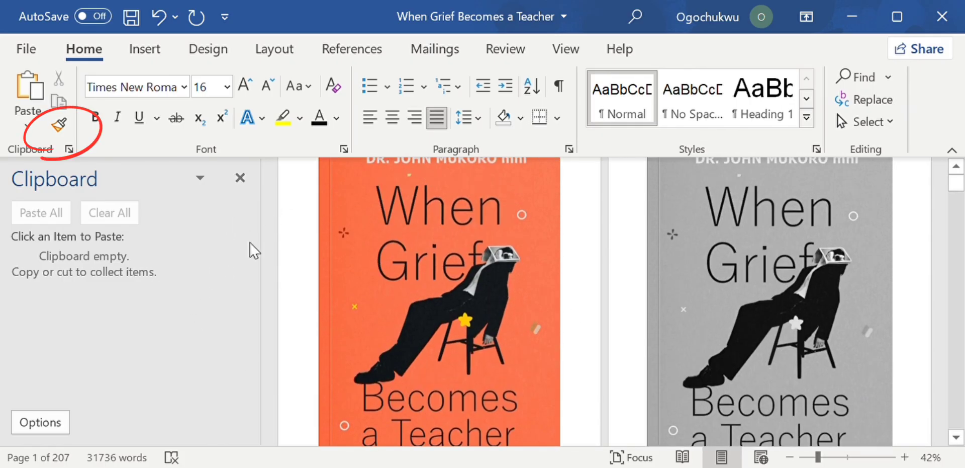
{"action": "left_click", "coordinate": [239, 177]}
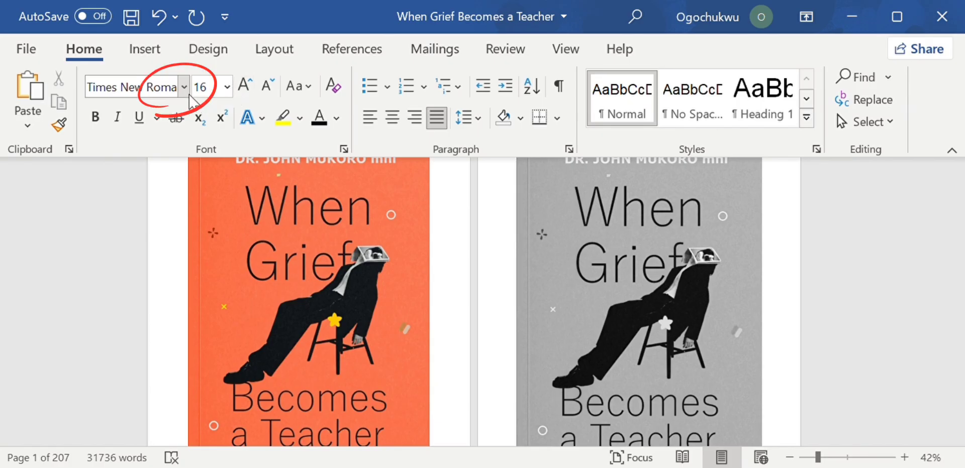
- Inspect the font size choices and compare the font formatting of the book title with the table of contents entries
{"action": "left_click", "coordinate": [225, 86]}
{"action": "left_click", "coordinate": [223, 86]}
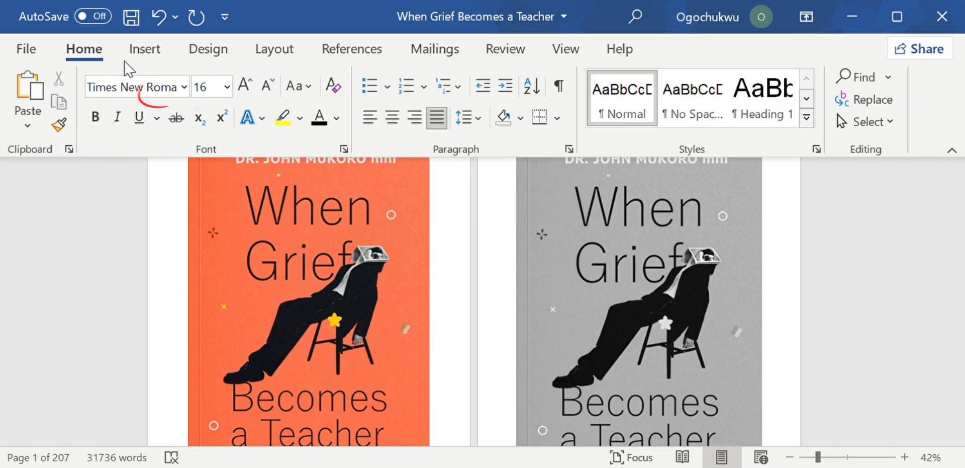
{"action": "scroll", "coordinate": [246, 298], "scroll_direction": "down", "scroll_amount": 7}
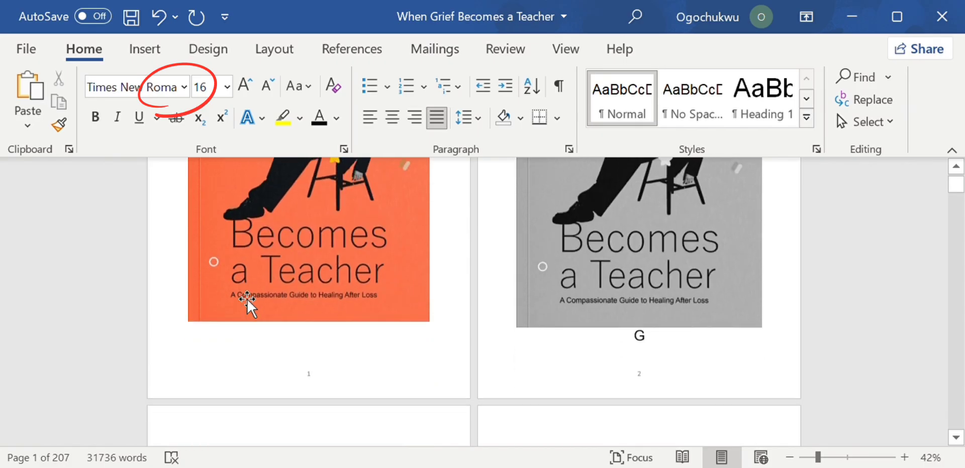
{"action": "left_click", "coordinate": [271, 246]}
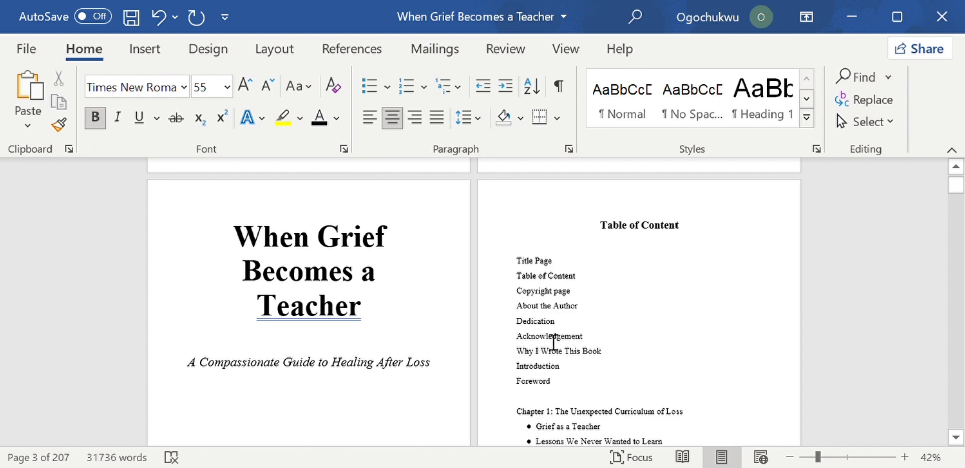
{"action": "left_click", "coordinate": [554, 341]}
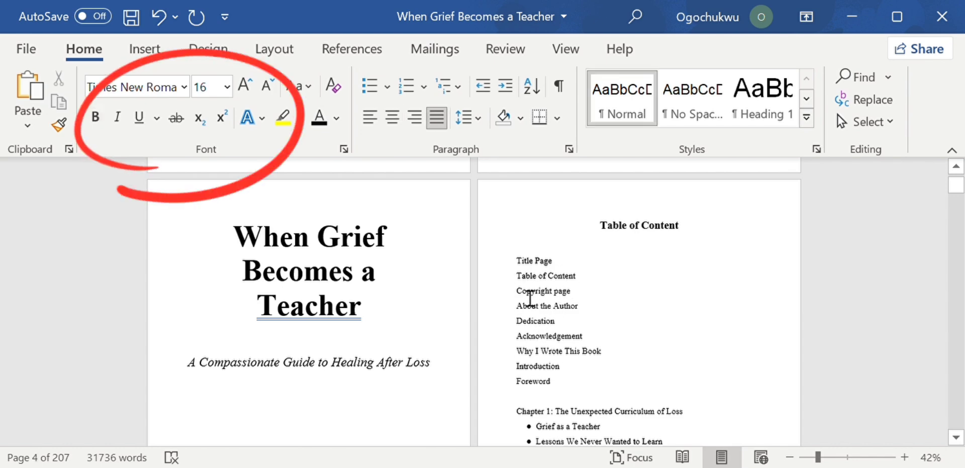
{"action": "left_click", "coordinate": [270, 281]}
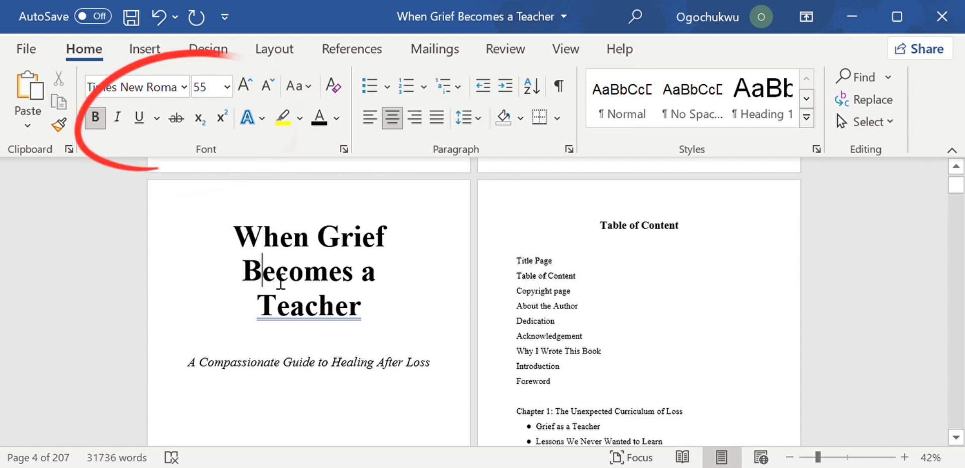
{"action": "left_click", "coordinate": [583, 322]}
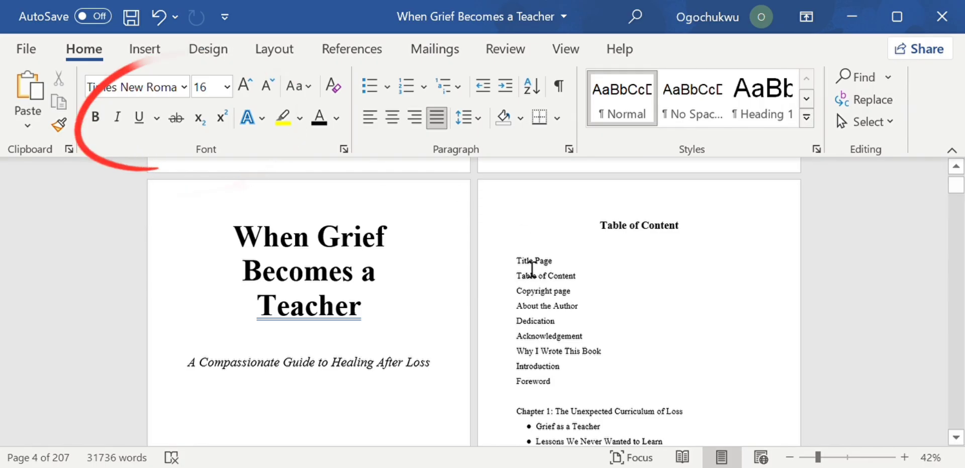
- Apply bold, italic and underline to the "Title Page" and "Table of Content" entries in the table of contents
{"action": "left_click_drag", "start_coordinate": [517, 259], "coordinate": [577, 278]}
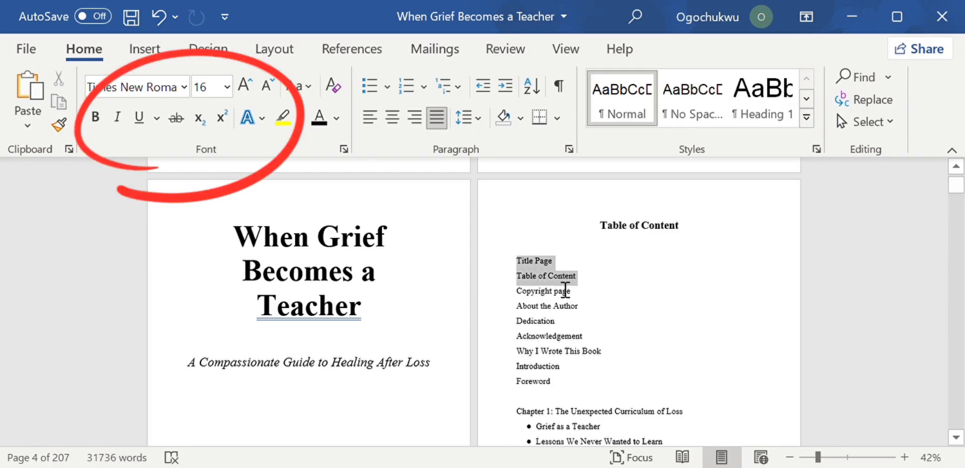
{"action": "left_click", "coordinate": [101, 123]}
{"action": "left_click", "coordinate": [108, 123]}
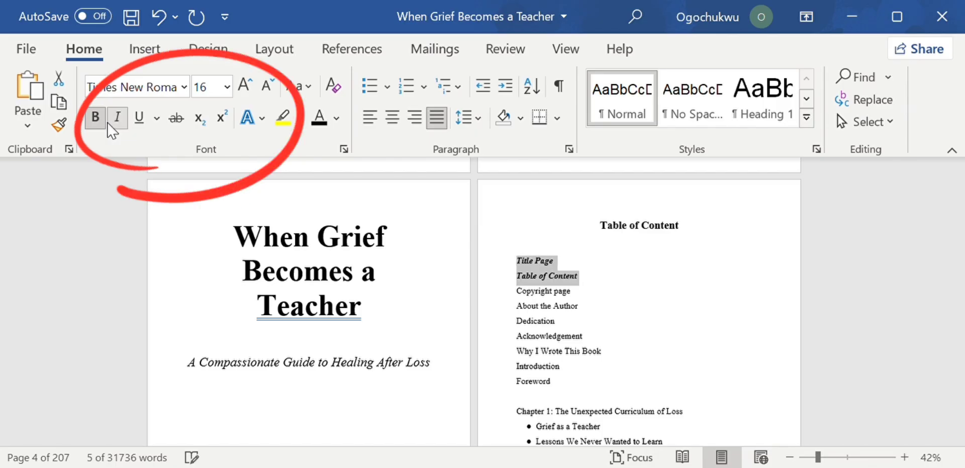
{"action": "left_click", "coordinate": [140, 120]}
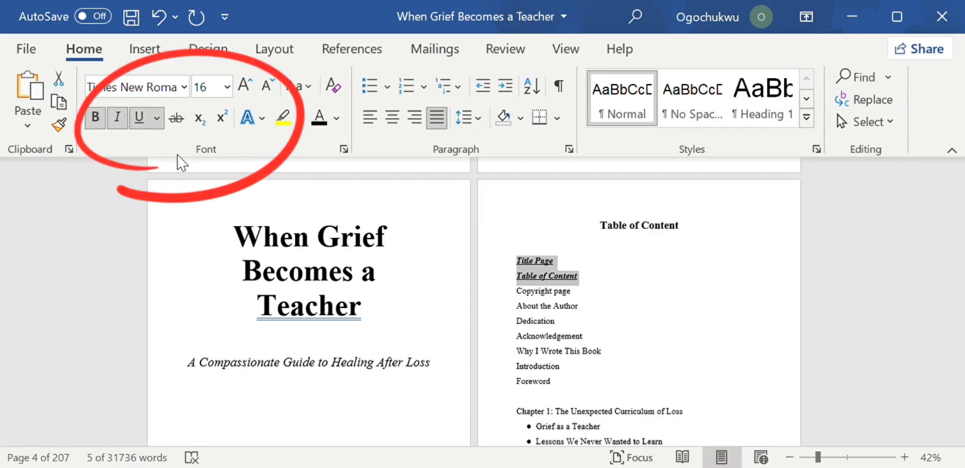
{"action": "left_click", "coordinate": [183, 182]}
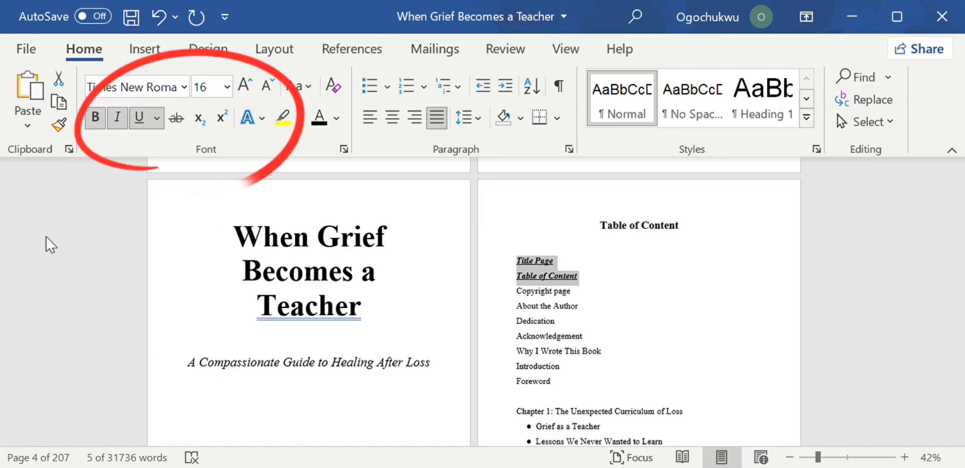
- Remove the bold, italic and underline formatting from the "Title Page" and "Table of Content" entries
{"action": "left_click", "coordinate": [117, 117]}
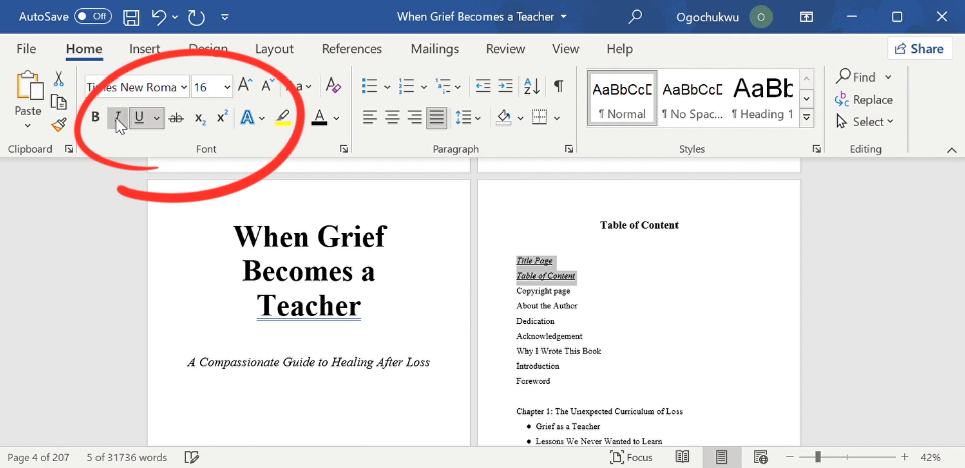
{"action": "left_click", "coordinate": [140, 117]}
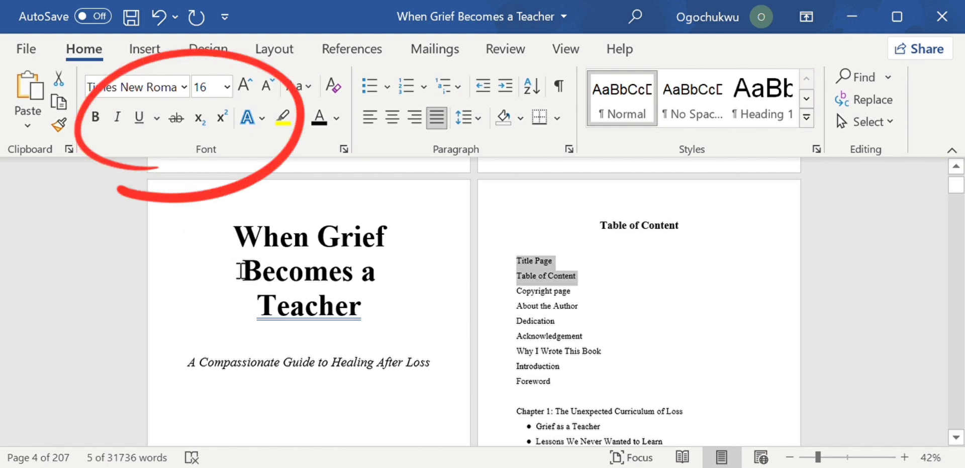
{"action": "left_click", "coordinate": [586, 308]}
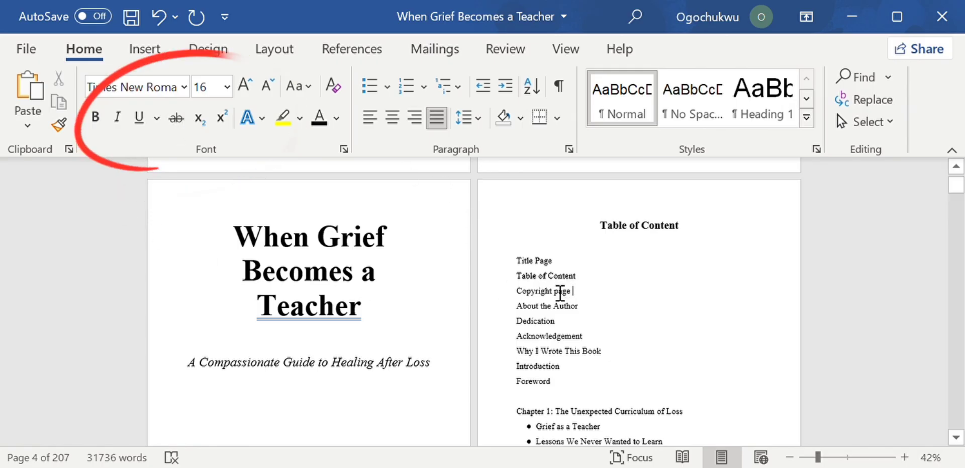
- Strike through the entries from "Title Page" to "Copyright page" and remove the strikethrough again
{"action": "left_click_drag", "start_coordinate": [517, 259], "coordinate": [591, 303]}
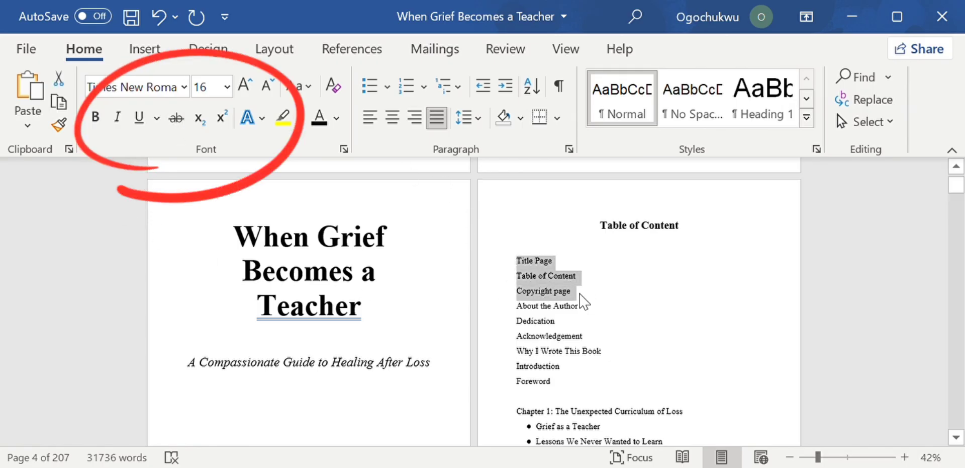
{"action": "left_click", "coordinate": [176, 120]}
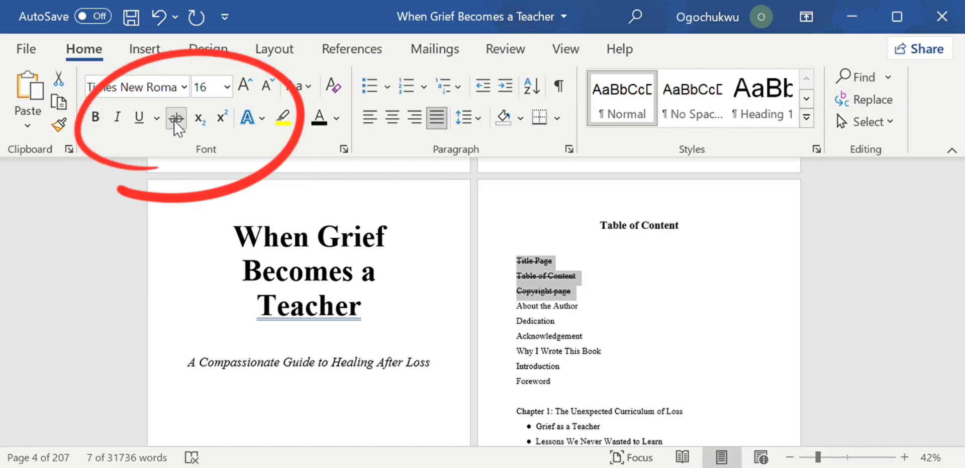
{"action": "left_click", "coordinate": [176, 119]}
{"action": "left_click", "coordinate": [176, 121]}
{"action": "left_click", "coordinate": [550, 297]}
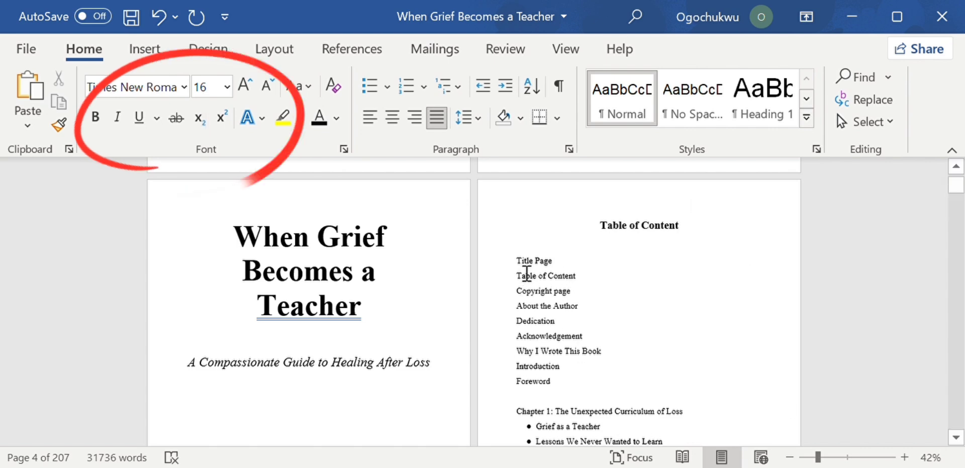
- Grow the font of the "Title Page" entry in the table of contents step by step to size 48
{"action": "left_click_drag", "start_coordinate": [516, 261], "coordinate": [580, 272]}
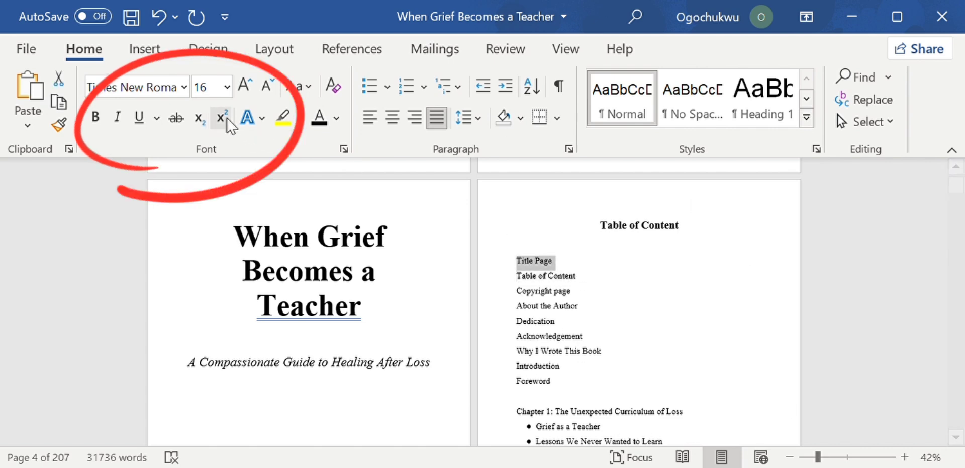
{"action": "left_click", "coordinate": [199, 118]}
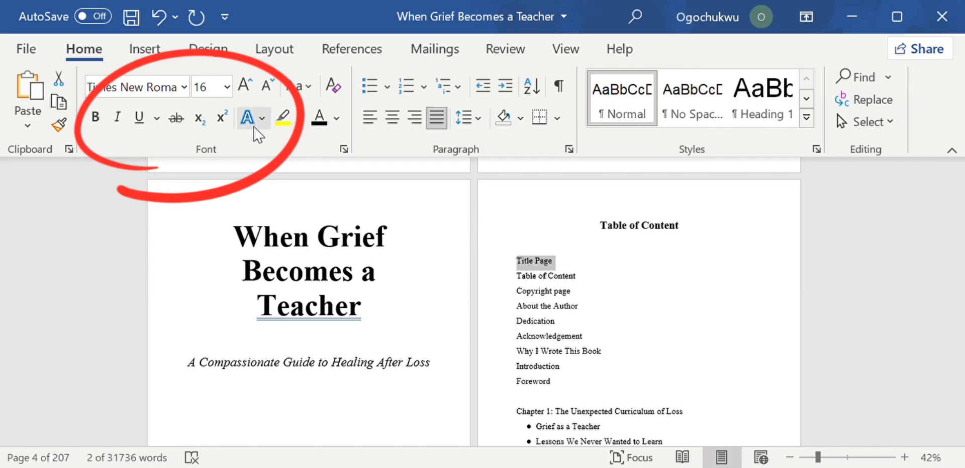
{"action": "left_click", "coordinate": [253, 81]}
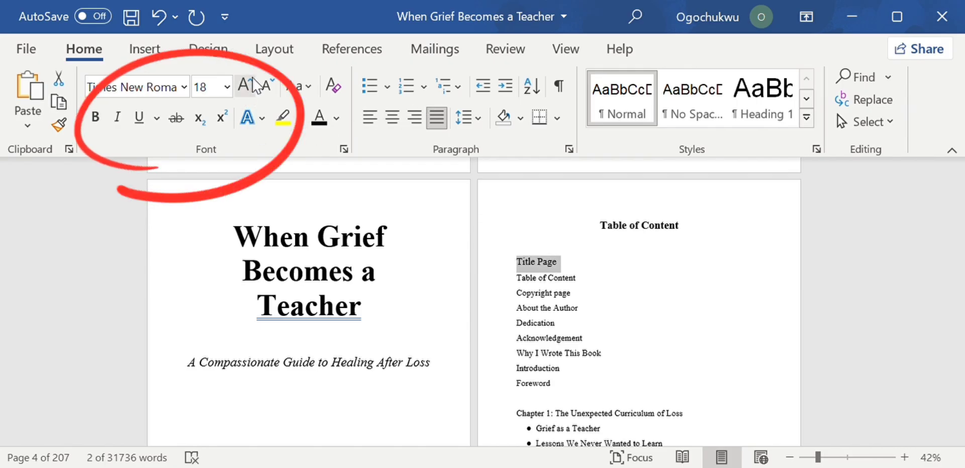
{"action": "left_click", "coordinate": [254, 83]}
{"action": "left_click", "coordinate": [254, 83]}
{"action": "left_click", "coordinate": [254, 83]}
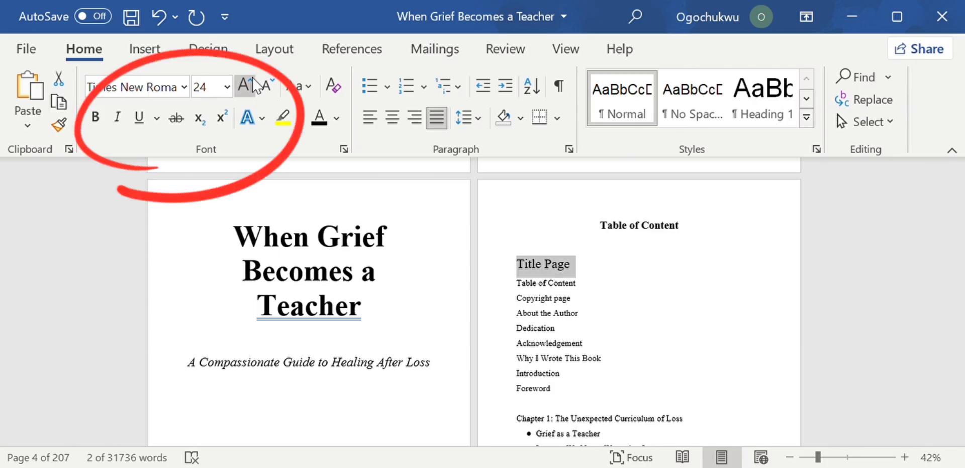
{"action": "left_click", "coordinate": [253, 83]}
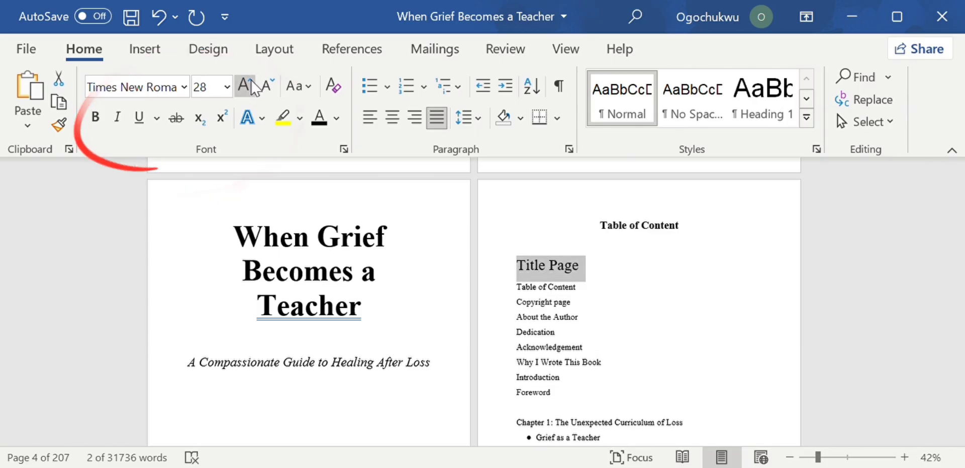
{"action": "left_click", "coordinate": [253, 85]}
{"action": "left_click", "coordinate": [252, 83]}
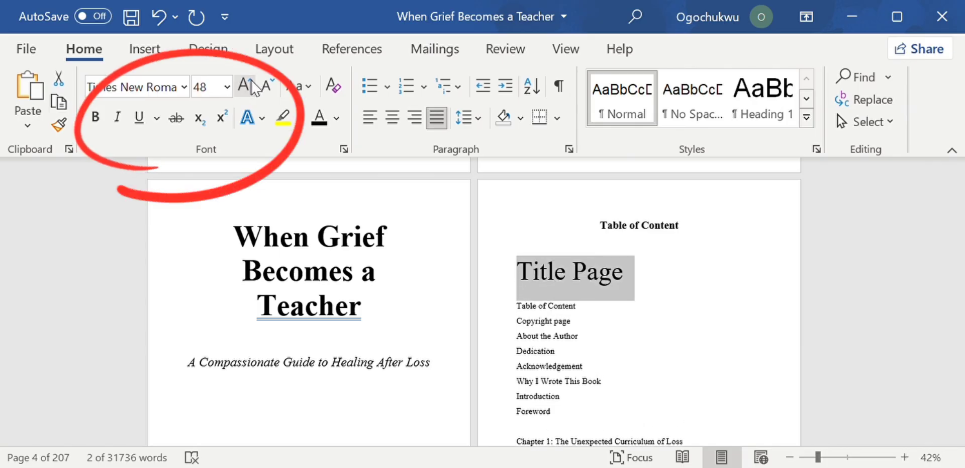
- Undo the font enlargement of the "Title Page" entry, back to size 16
{"action": "key", "text": "ctrl+z"}
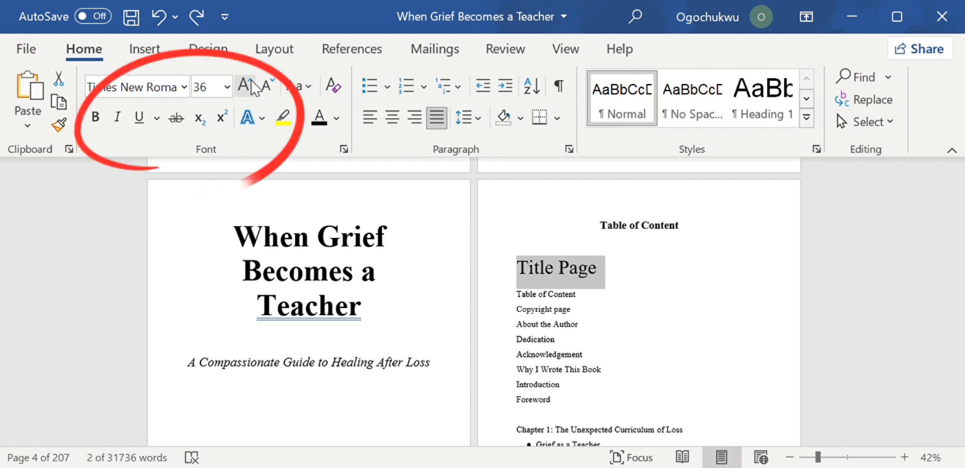
{"action": "key", "text": "ctrl+z"}
{"action": "key", "text": "ctrl+shift+comma"}
{"action": "key", "text": "ctrl+shift+comma"}
{"action": "key", "text": "ctrl+shift+comma"}
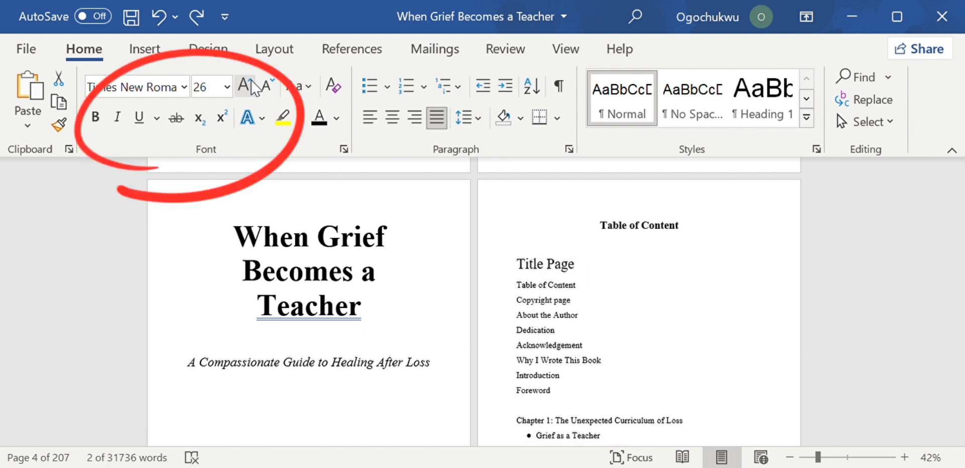
{"action": "key", "text": "ctrl+shift+comma"}
{"action": "key", "text": "ctrl+shift+comma"}
{"action": "key", "text": "ctrl+shift+comma"}
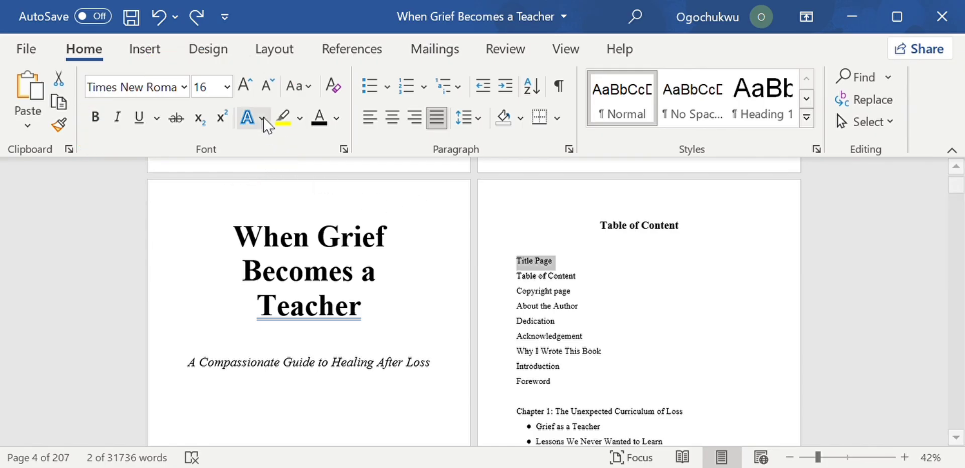
- Shrink the font of the "Title Page" entry step by step to size 10
{"action": "double_click", "coordinate": [276, 87]}
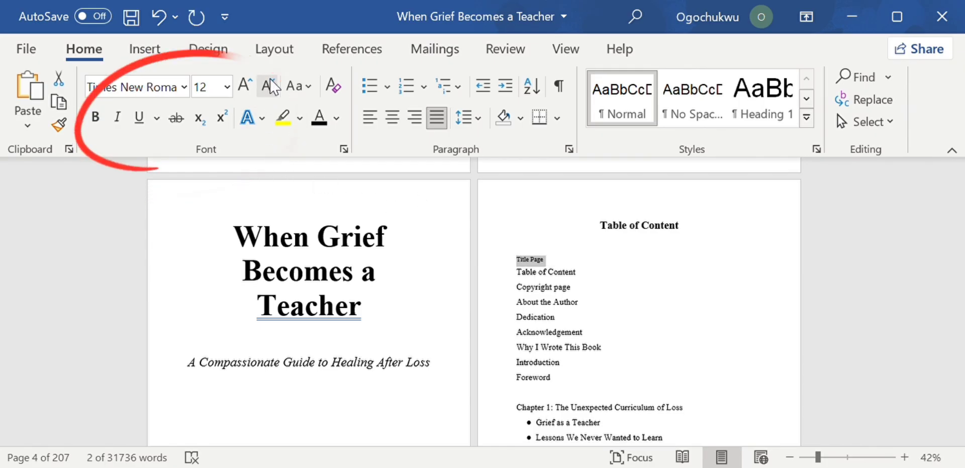
{"action": "left_click", "coordinate": [271, 86]}
{"action": "left_click", "coordinate": [270, 87]}
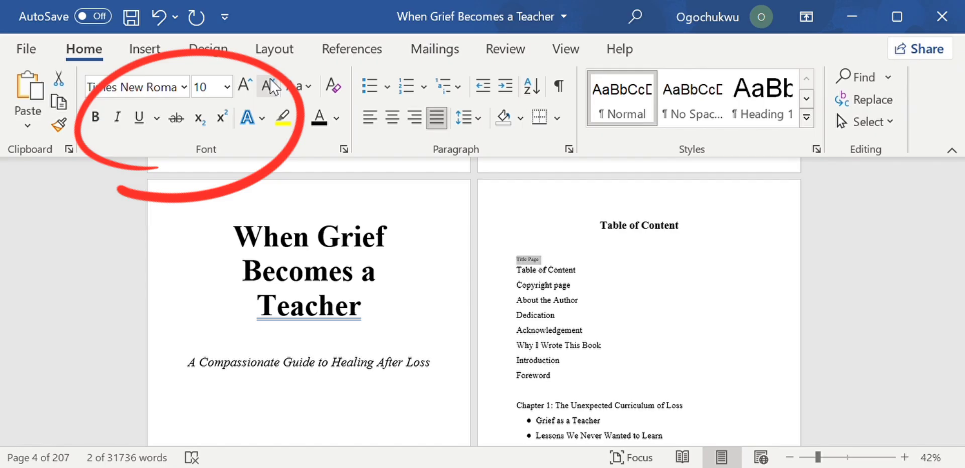
- Undo the latest changes to the "Title Page" entry until its font size is 14
{"action": "key", "text": "ctrl+z"}
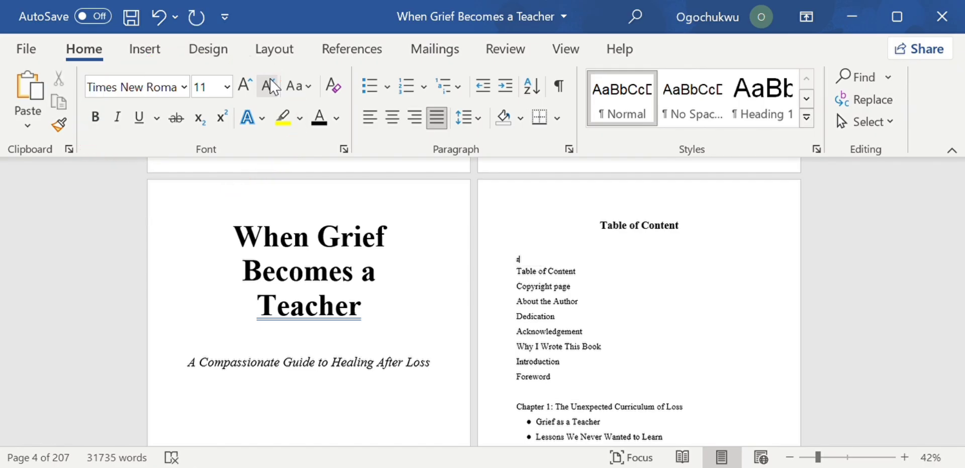
{"action": "key", "text": "ctrl+z"}
{"action": "key", "text": "ctrl+z"}
{"action": "key", "text": "ctrl+z"}
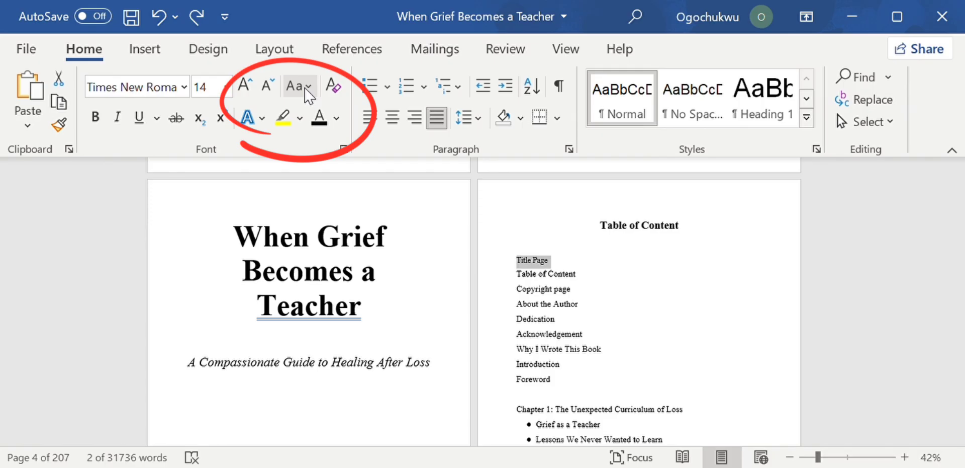
- Change the case of the "Title Page" entry to sentence case, lowercase, uppercase and finally each word capitalized
{"action": "left_click", "coordinate": [311, 93]}
{"action": "left_click", "coordinate": [347, 115]}
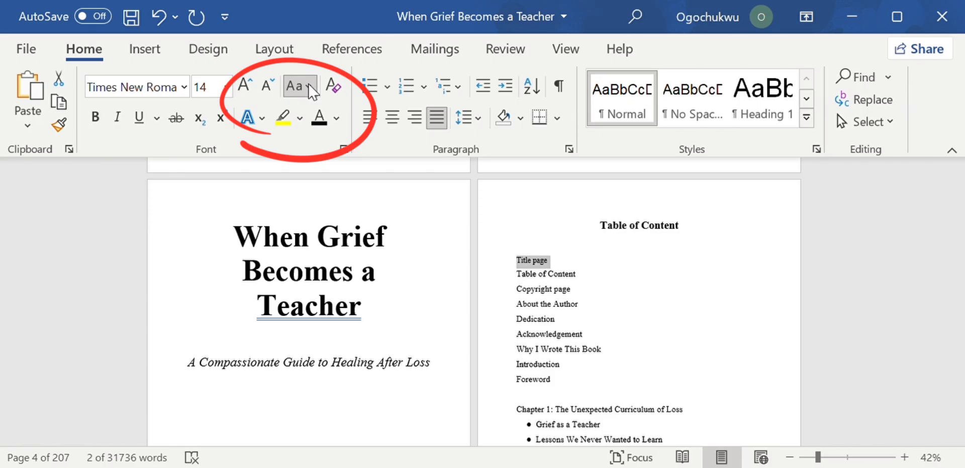
{"action": "left_click", "coordinate": [378, 146]}
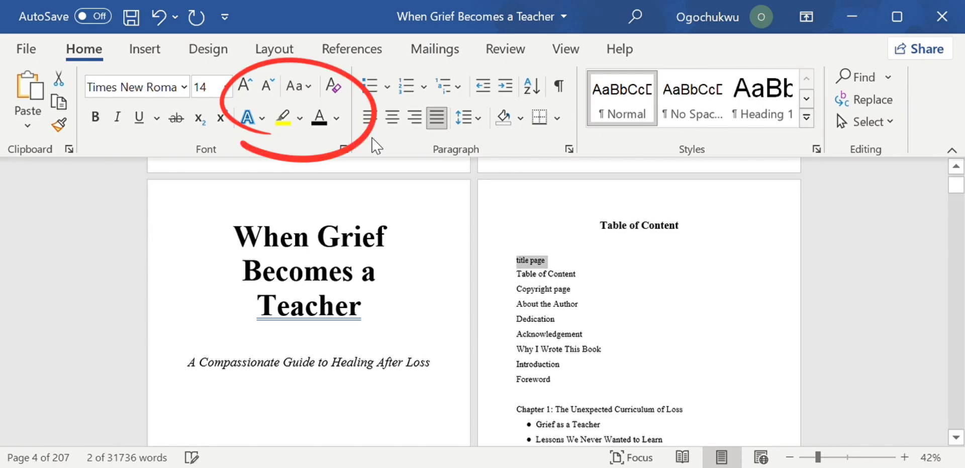
{"action": "left_click", "coordinate": [300, 88]}
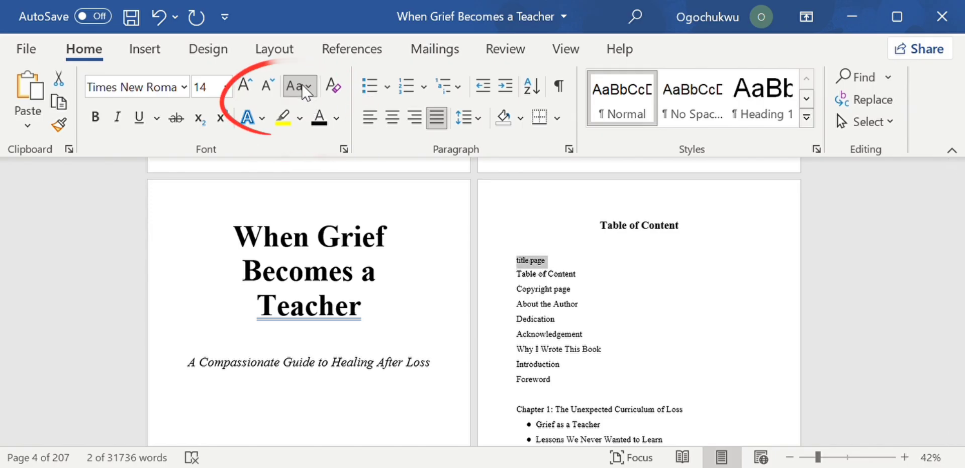
{"action": "left_click", "coordinate": [328, 174]}
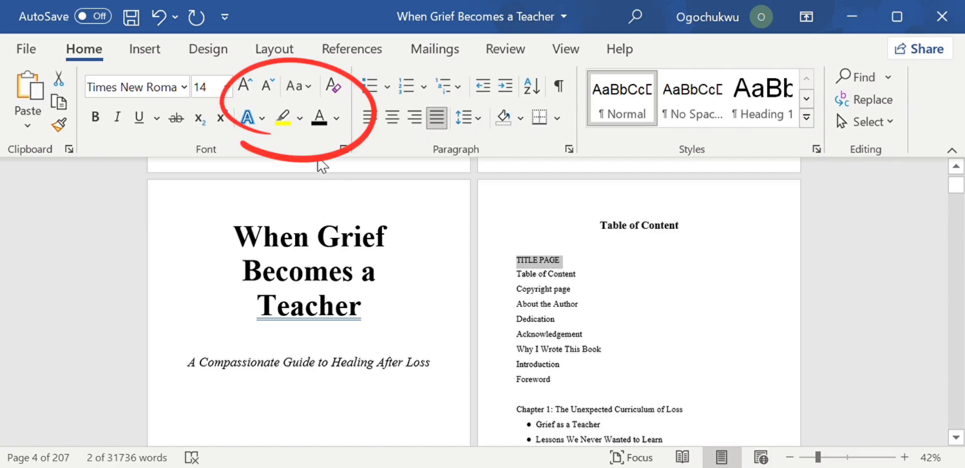
{"action": "left_click", "coordinate": [304, 89]}
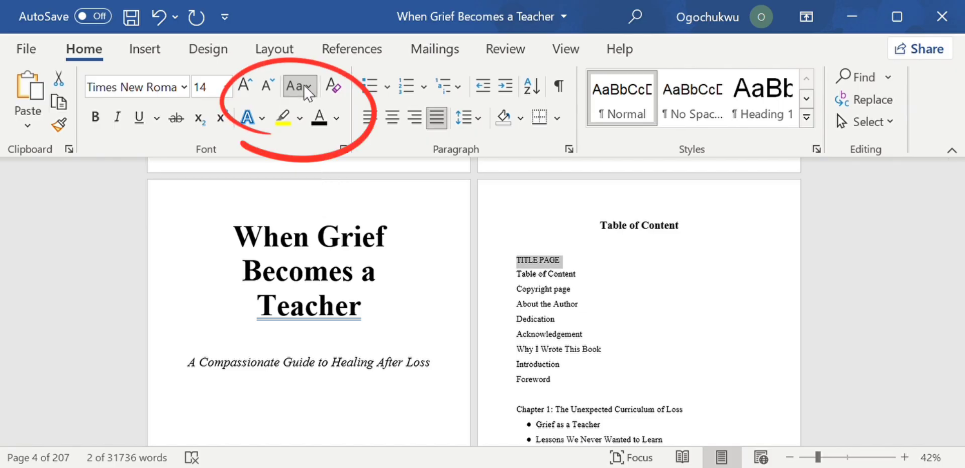
{"action": "left_click", "coordinate": [332, 197]}
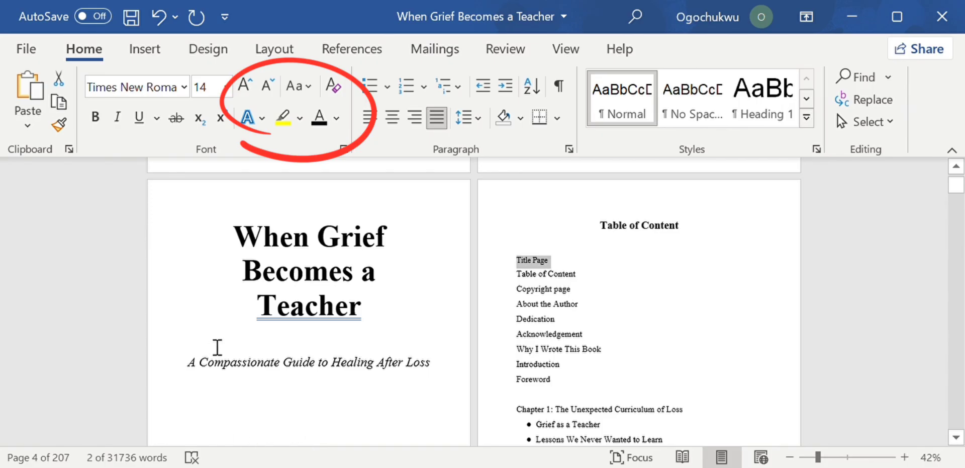
- Select the whole manuscript and clear all of its formatting
{"action": "left_click", "coordinate": [269, 366]}
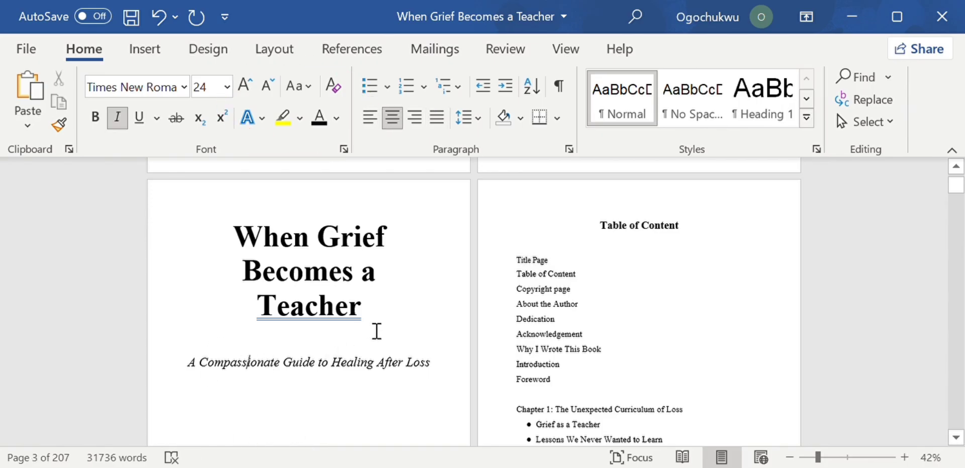
{"action": "key", "text": "ctrl+a"}
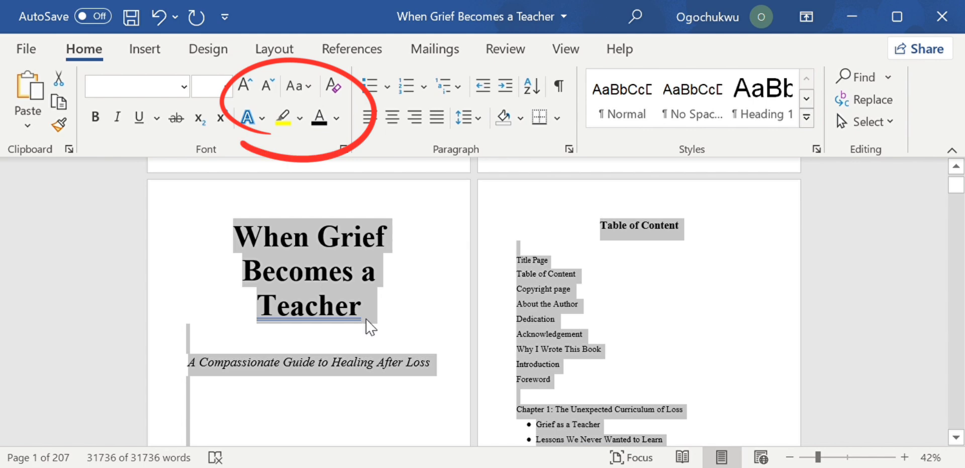
{"action": "left_click", "coordinate": [336, 86]}
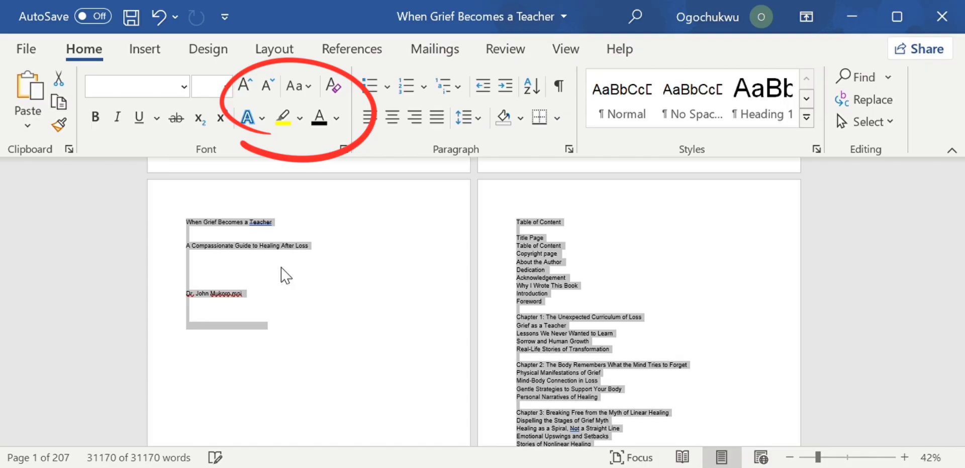
- Undo the formatting clearing, and undo and redo the last case change of the "Title Page" entry
{"action": "key", "text": "ctrl+z"}
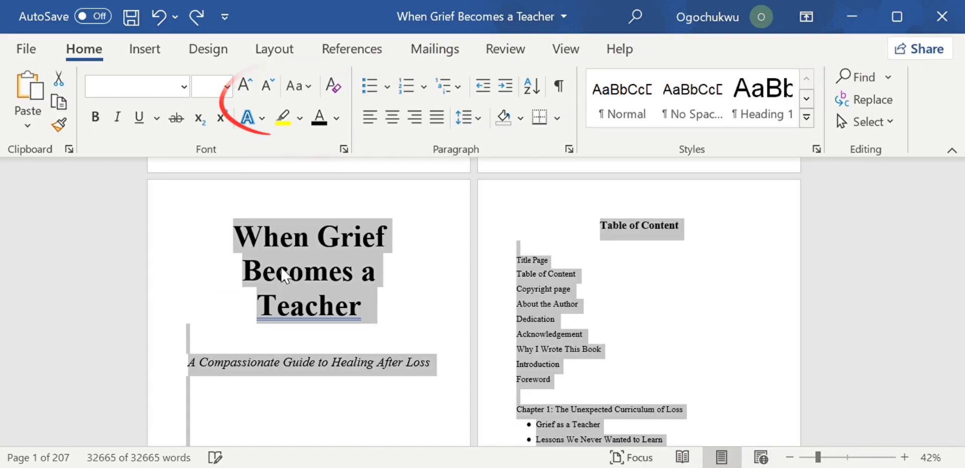
{"action": "left_click", "coordinate": [160, 12]}
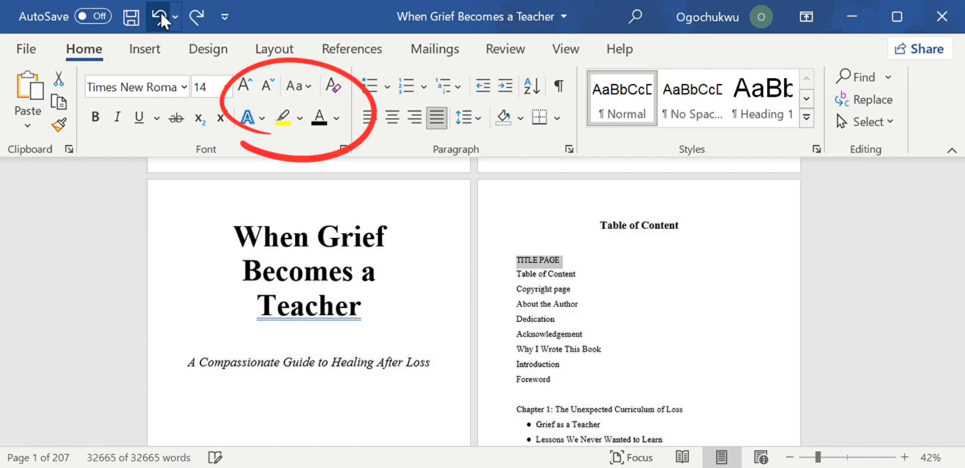
{"action": "left_click", "coordinate": [197, 14]}
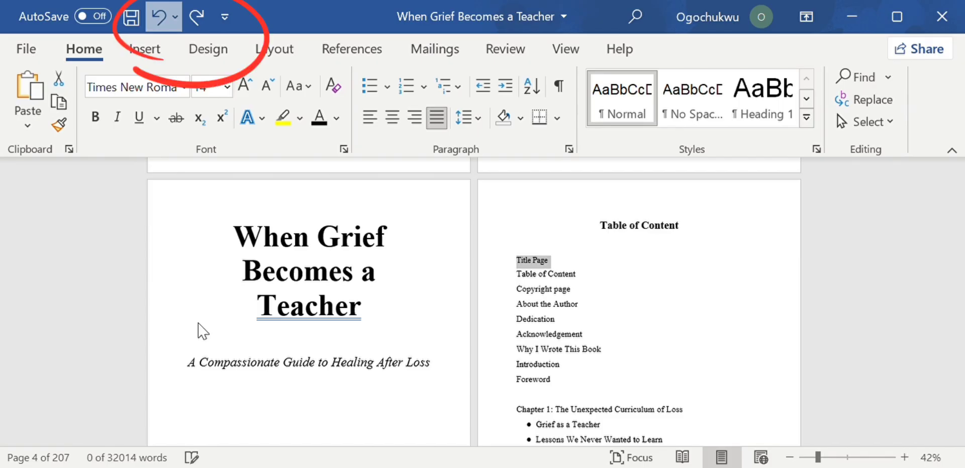
- Redo and undo the clearing of the manuscript's formatting, and deselect the text
{"action": "left_click", "coordinate": [197, 19]}
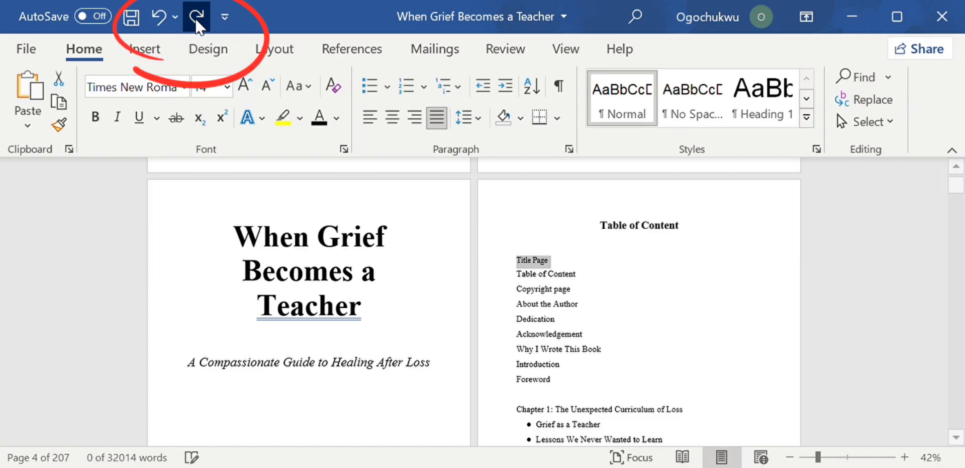
{"action": "left_click", "coordinate": [159, 11]}
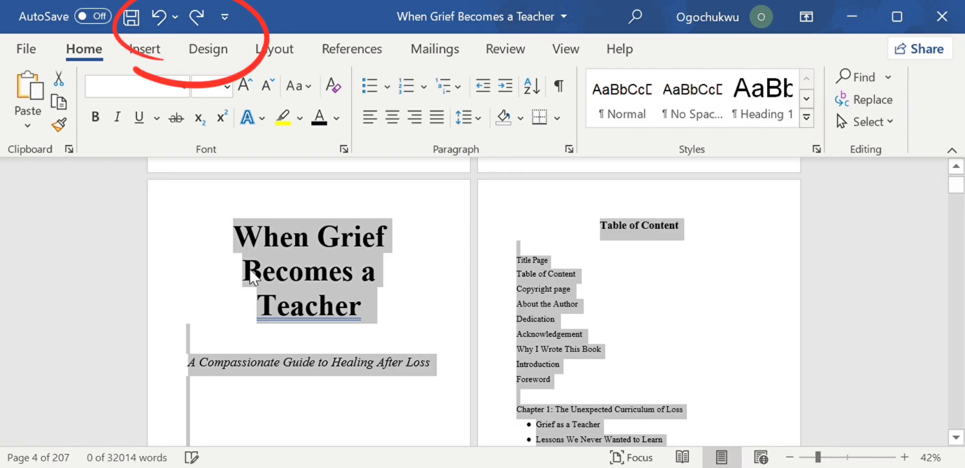
{"action": "left_click", "coordinate": [409, 358]}
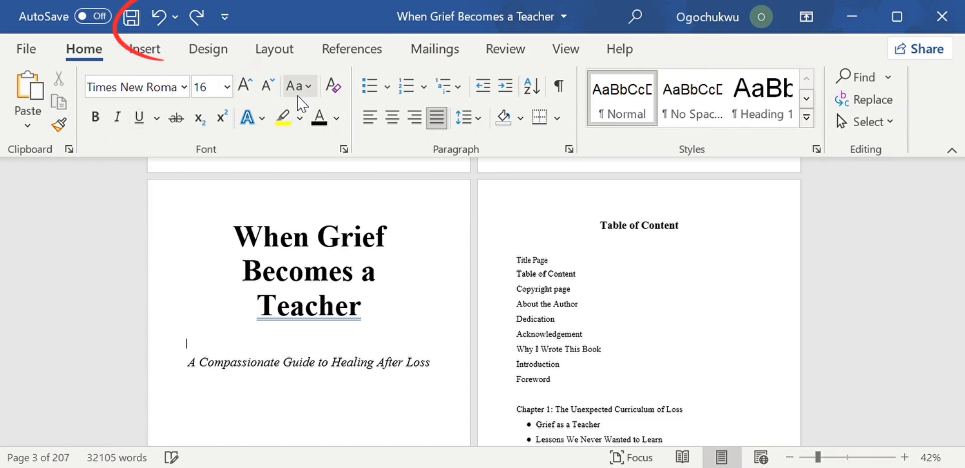
- Try a text effect on the first letter of the "Title Page" entry and undo it
{"action": "left_click", "coordinate": [259, 119]}
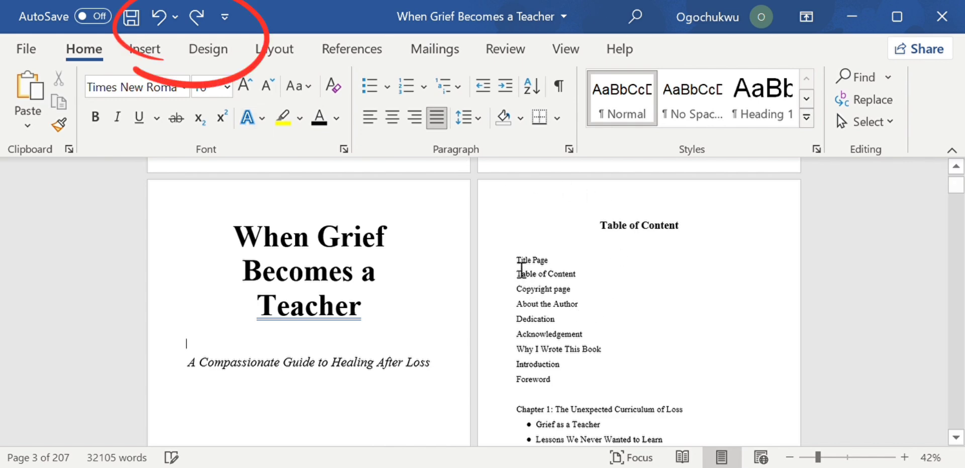
{"action": "left_click_drag", "start_coordinate": [574, 259], "coordinate": [585, 270]}
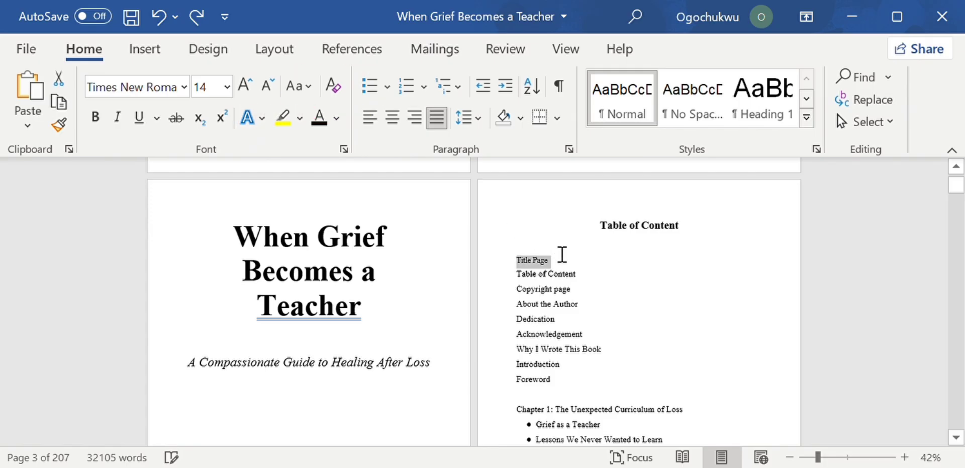
{"action": "left_click", "coordinate": [551, 278]}
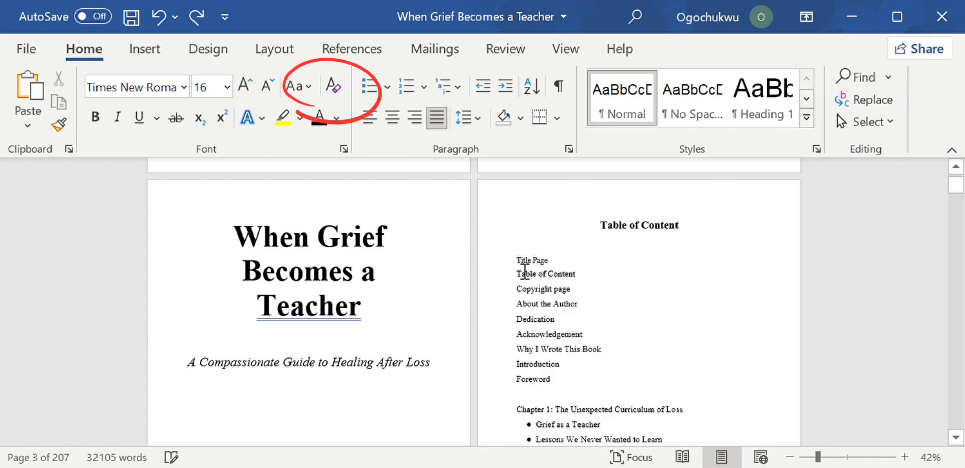
{"action": "left_click_drag", "start_coordinate": [531, 270], "coordinate": [526, 268]}
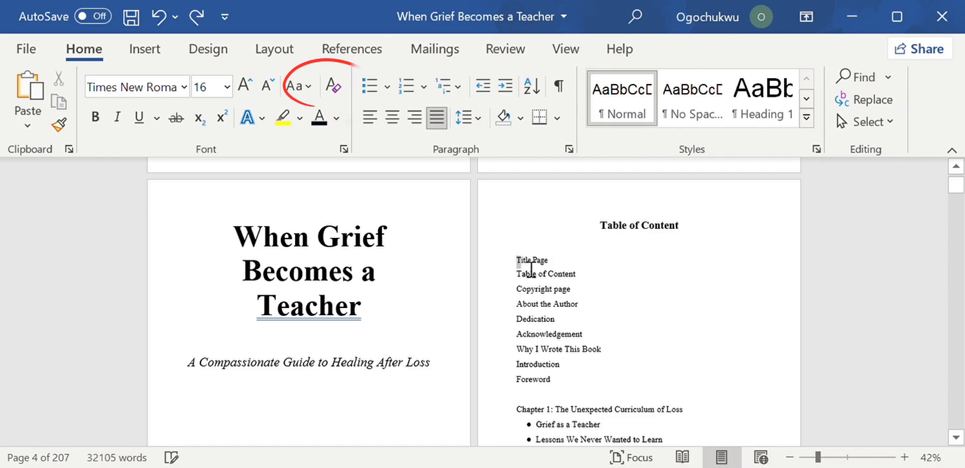
{"action": "left_click", "coordinate": [256, 120]}
{"action": "left_click", "coordinate": [265, 156]}
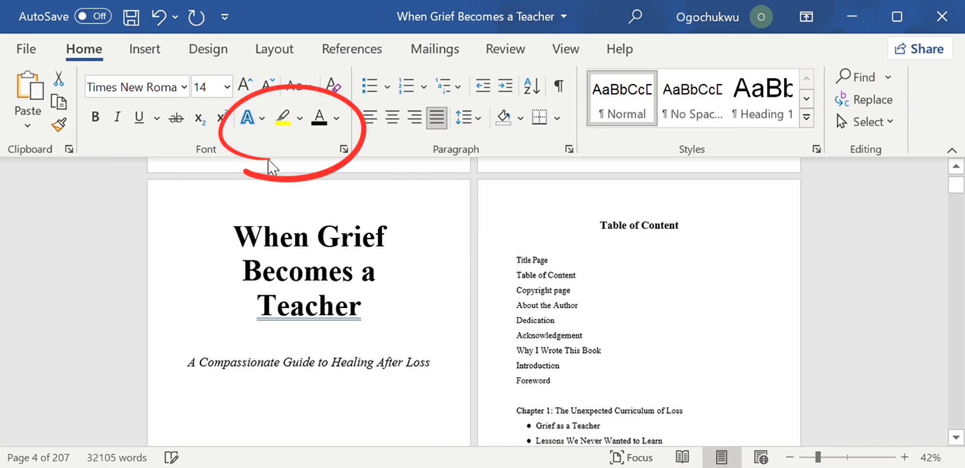
{"action": "key", "text": "ctrl+z"}
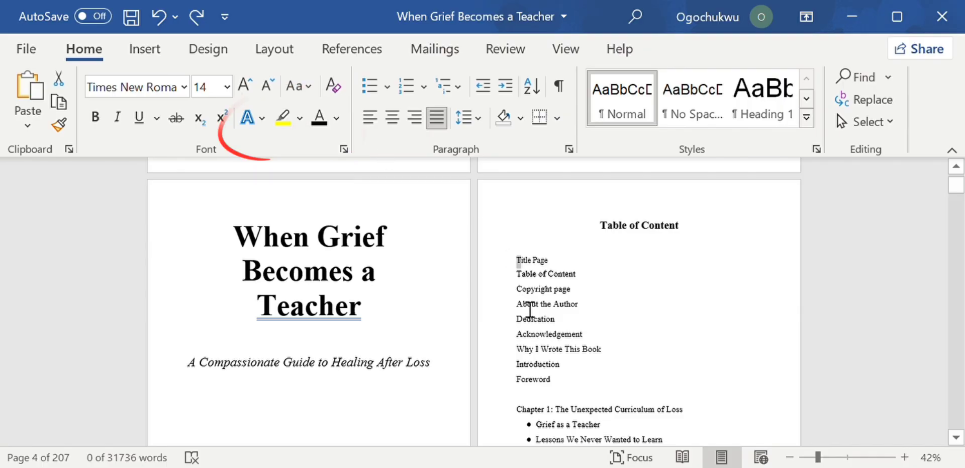
{"action": "left_click", "coordinate": [520, 299]}
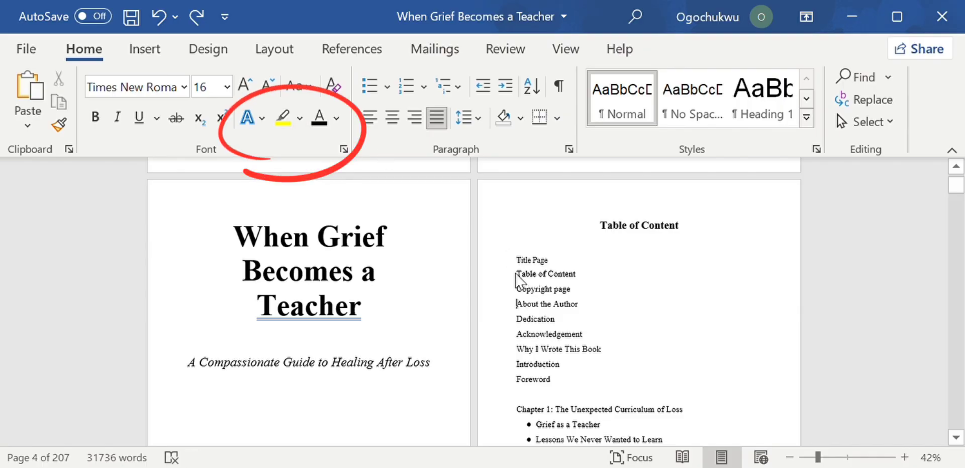
- Highlight the "Table of Content" entry in yellow and undo the highlighting
{"action": "left_click_drag", "start_coordinate": [517, 274], "coordinate": [593, 279]}
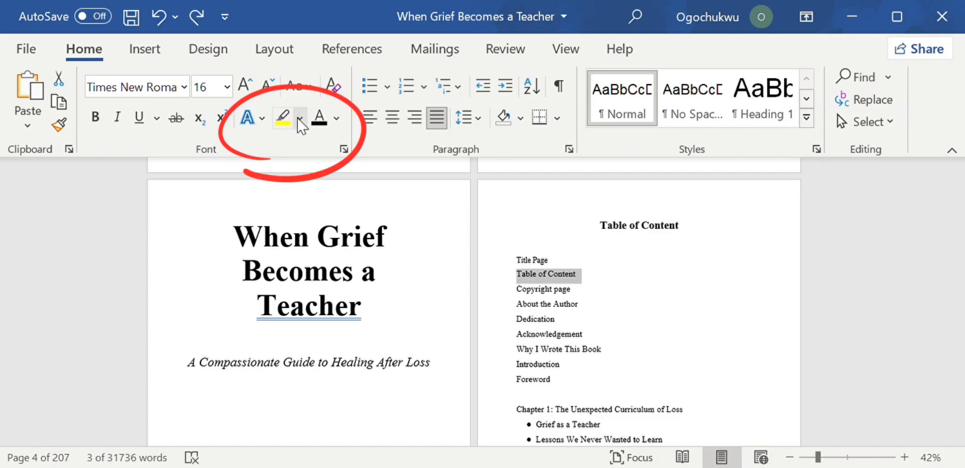
{"action": "left_click", "coordinate": [295, 120]}
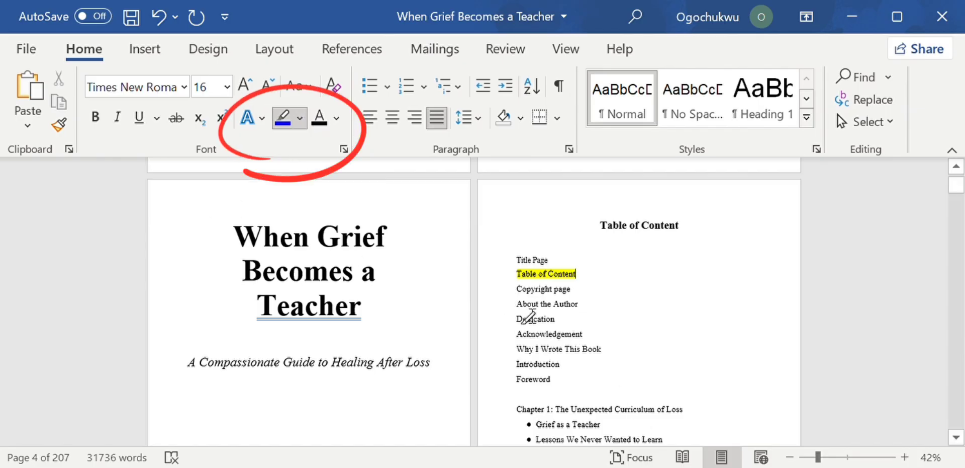
{"action": "key", "text": "ctrl+z"}
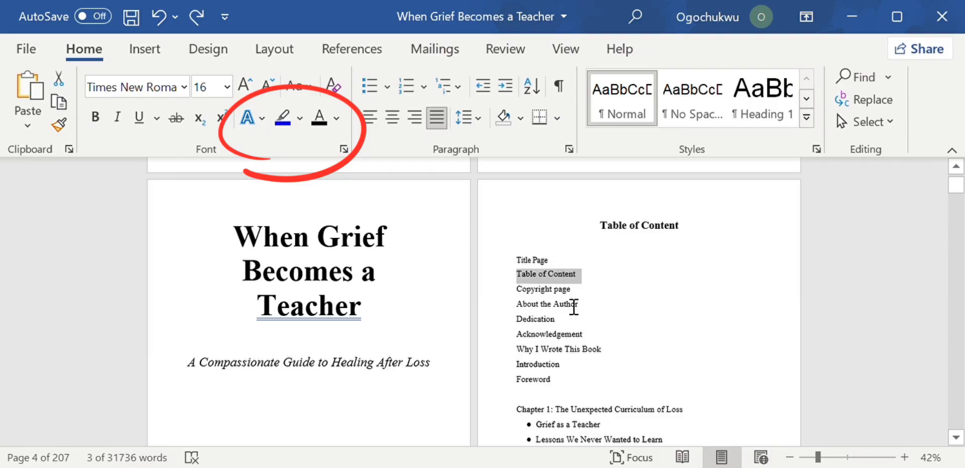
{"action": "left_click", "coordinate": [562, 288]}
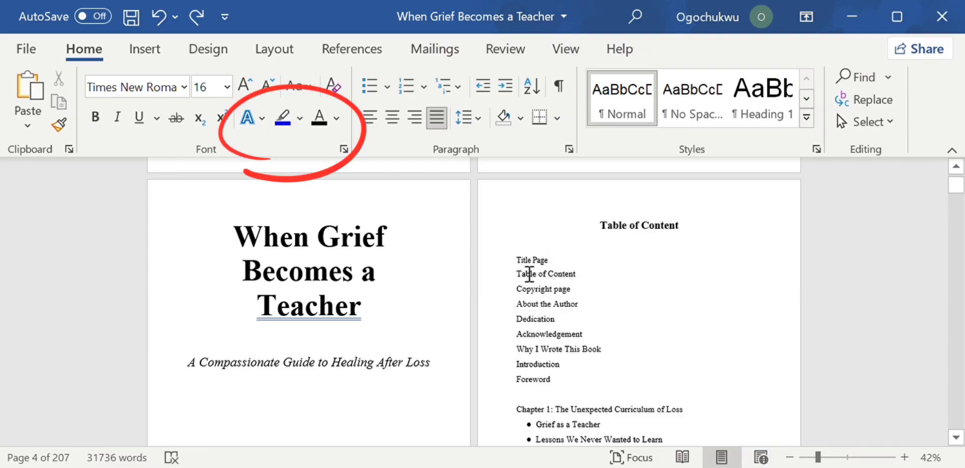
- Try light gray and blue font colors on the entries from "Title Page" to "Dedication" and return them to black
{"action": "left_click_drag", "start_coordinate": [517, 260], "coordinate": [563, 324]}
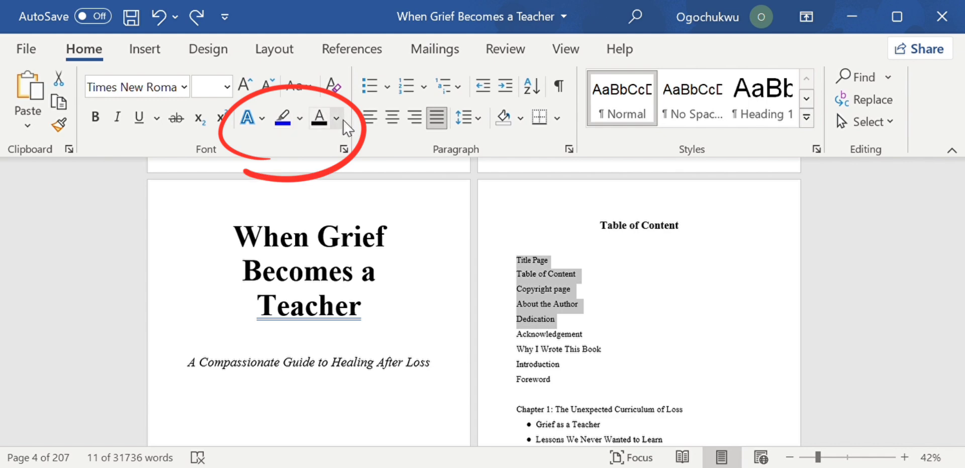
{"action": "left_click", "coordinate": [317, 219]}
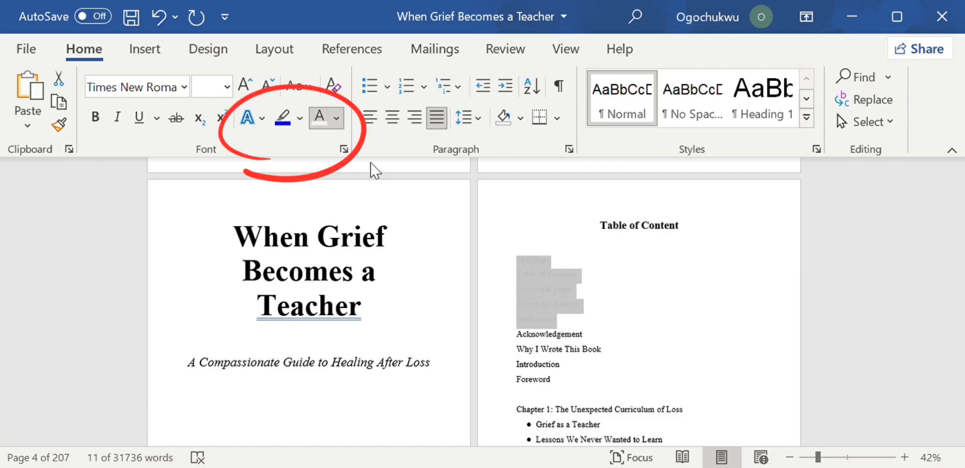
{"action": "left_click", "coordinate": [344, 274]}
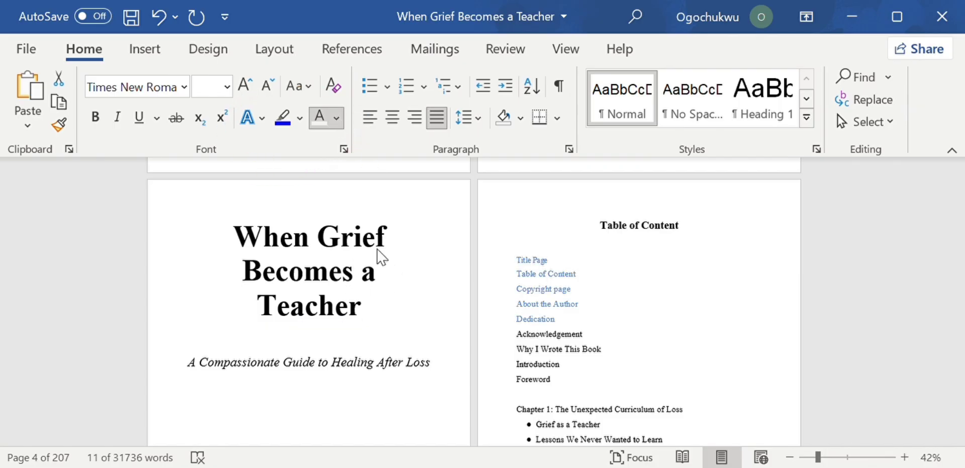
{"action": "left_click", "coordinate": [377, 249]}
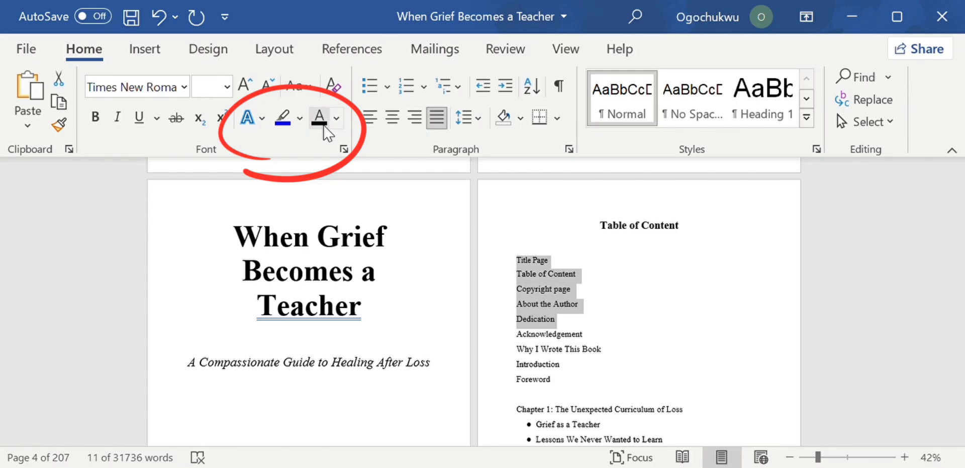
{"action": "left_click", "coordinate": [580, 236]}
- Change the bullets of the Chapter 8 entries in the table of contents to arrowheads
{"action": "scroll", "coordinate": [458, 250], "scroll_direction": "down", "scroll_amount": 3}
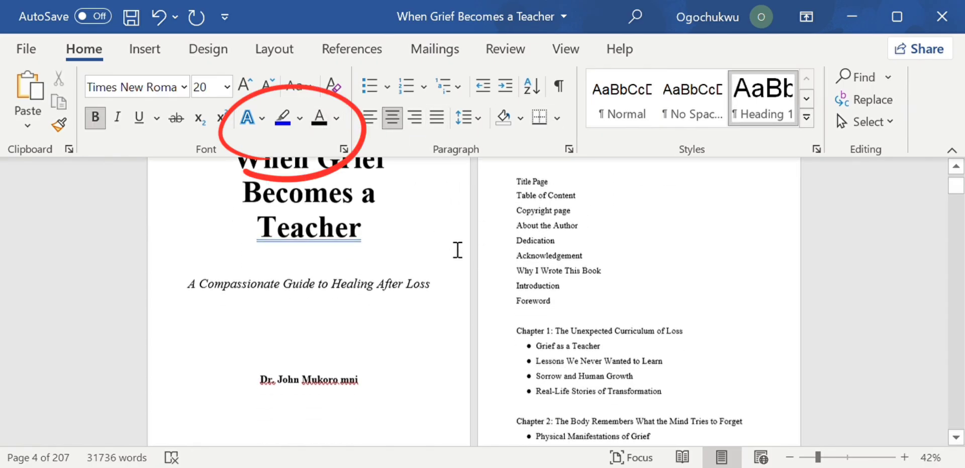
{"action": "scroll", "coordinate": [457, 250], "scroll_direction": "down", "scroll_amount": 5}
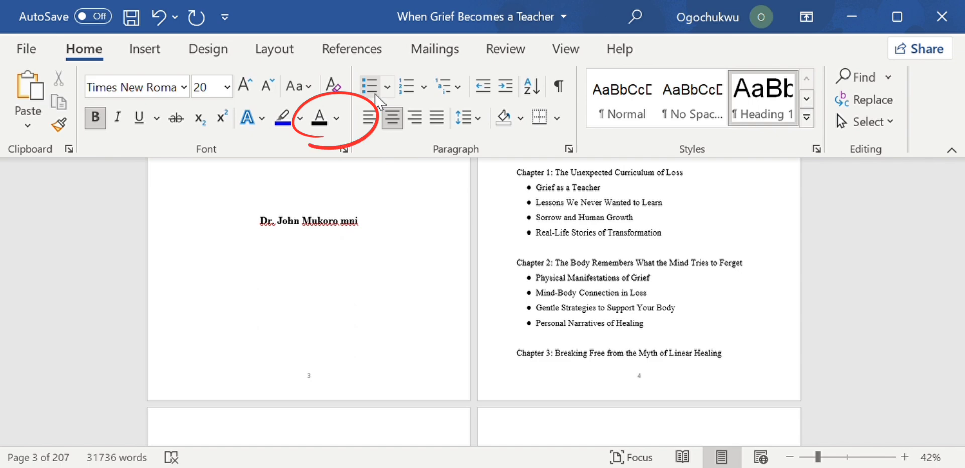
{"action": "scroll", "coordinate": [525, 317], "scroll_direction": "down", "scroll_amount": 10}
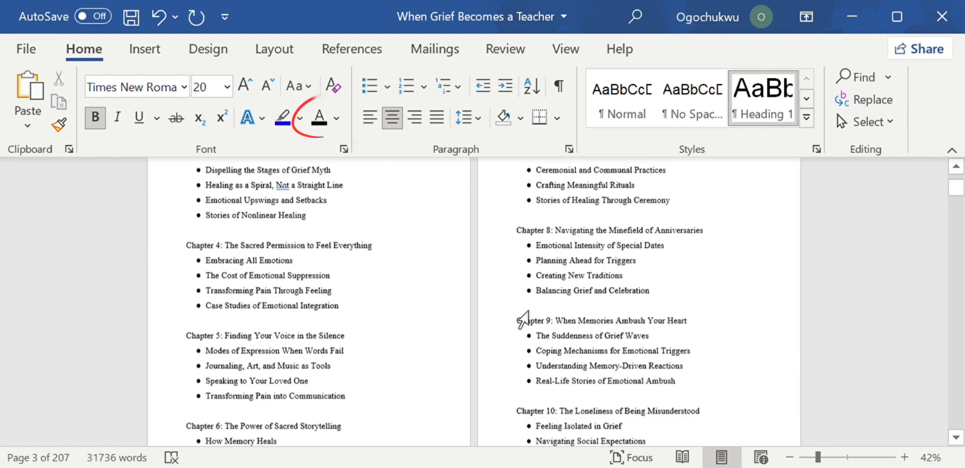
{"action": "left_click", "coordinate": [536, 315]}
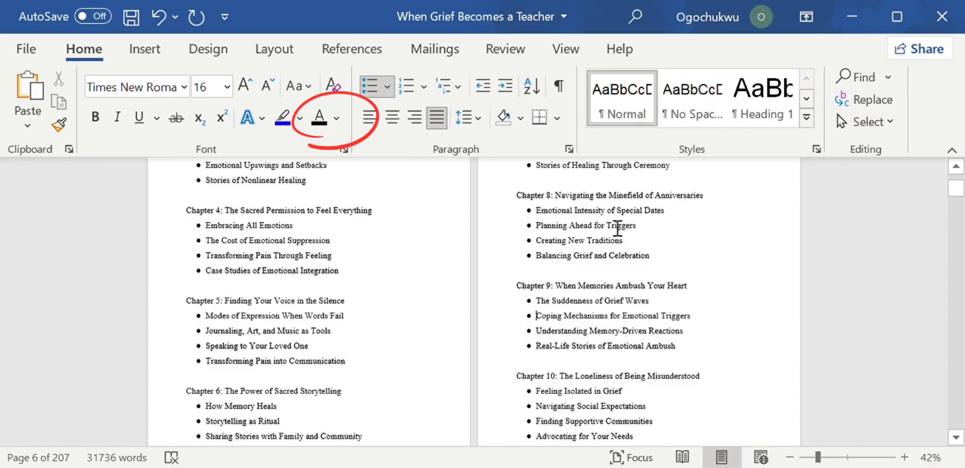
{"action": "left_click", "coordinate": [533, 224]}
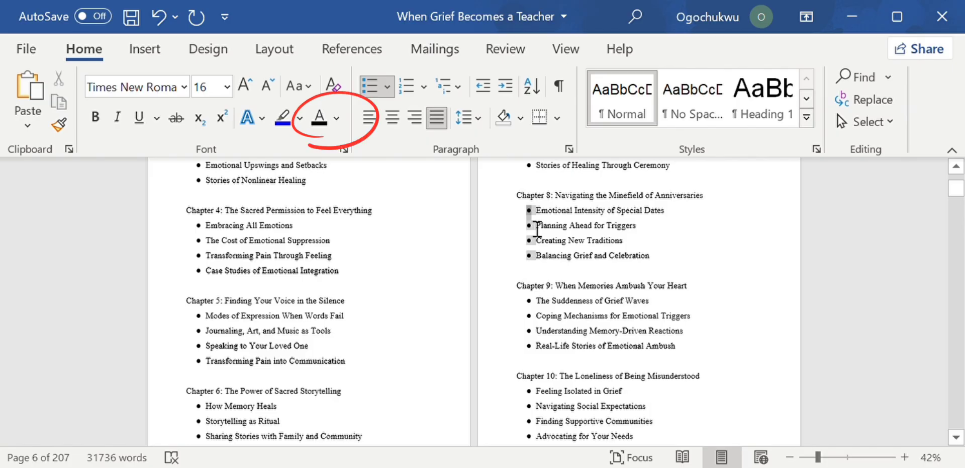
{"action": "left_click", "coordinate": [387, 91]}
{"action": "left_click", "coordinate": [442, 150]}
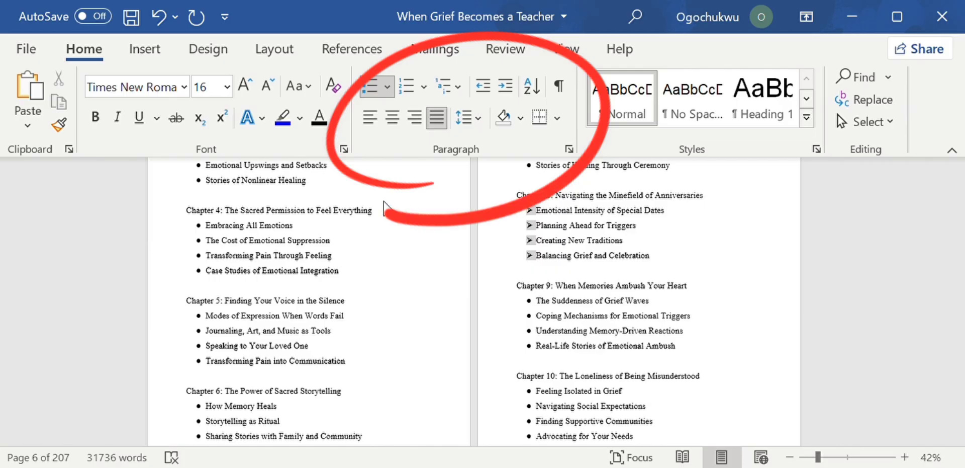
- Try removing the bullet from "The Suddenness of Grief Waves", and switch the Chapter 9 entries to small bullets
{"action": "left_click", "coordinate": [530, 255]}
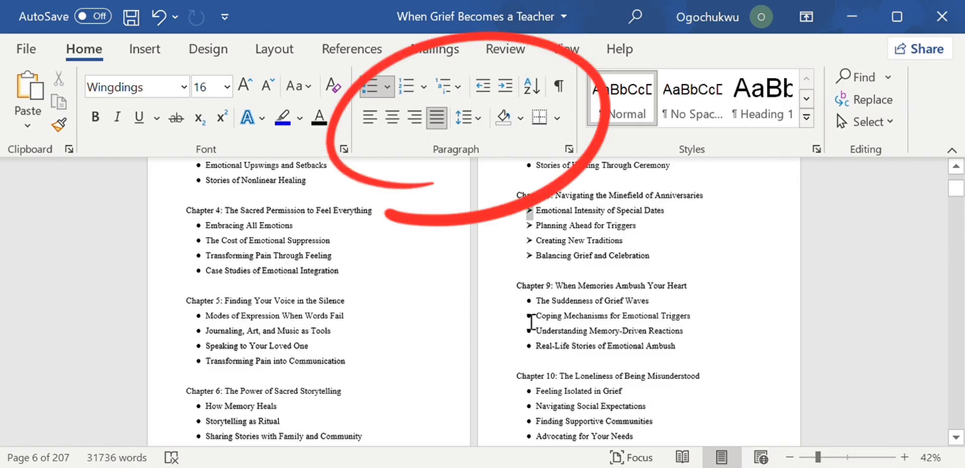
{"action": "left_click", "coordinate": [536, 300]}
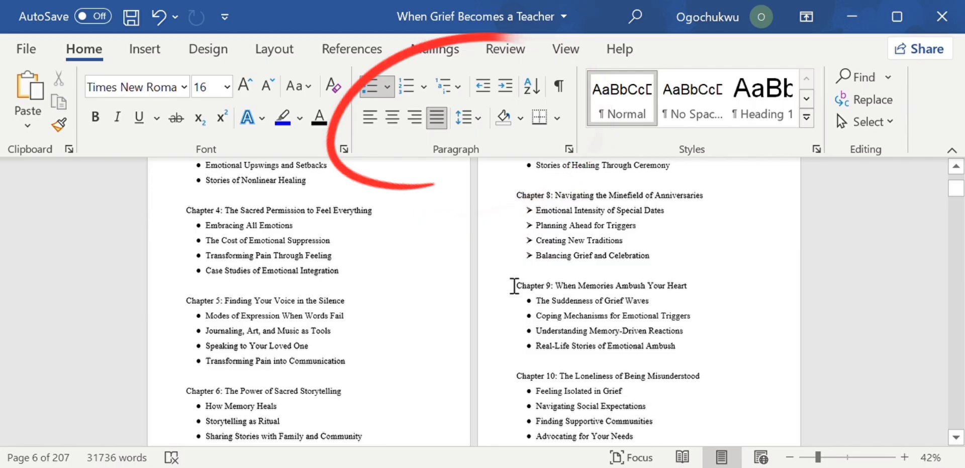
{"action": "left_click", "coordinate": [370, 86]}
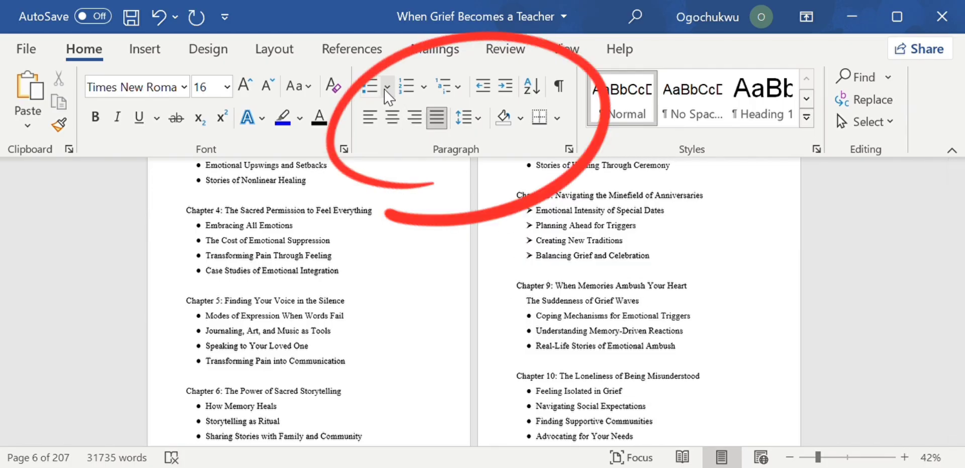
{"action": "key", "text": "ctrl+z"}
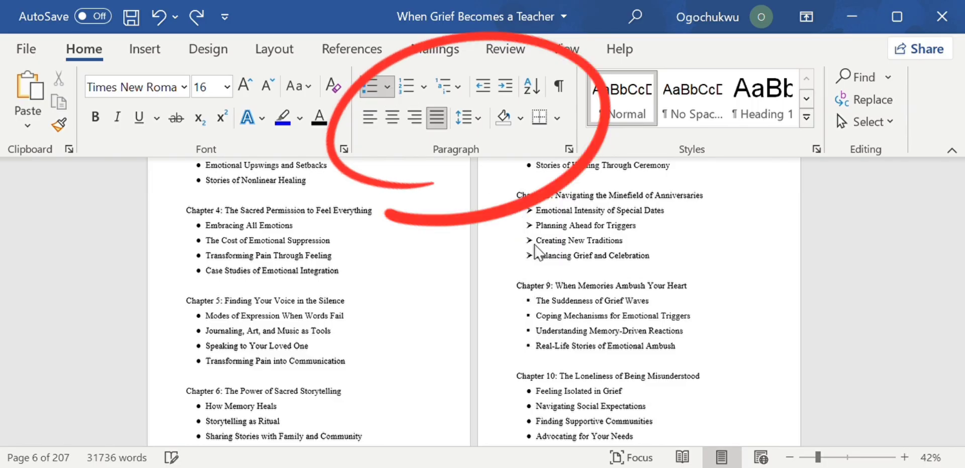
{"action": "key", "text": "ctrl+y"}
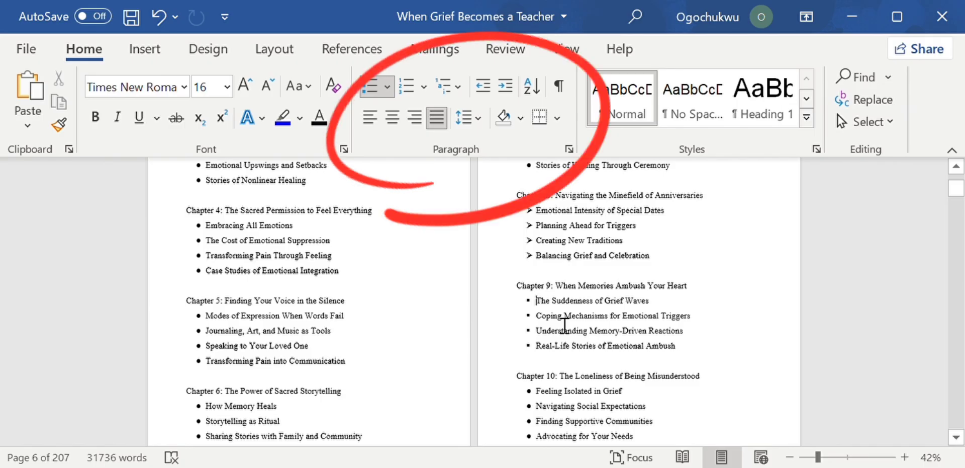
- Remove the bullet from "The Suddenness of Grief Waves" and letter the Chapter 8 entries as A. to D., then as a) to d)
{"action": "left_click", "coordinate": [371, 91]}
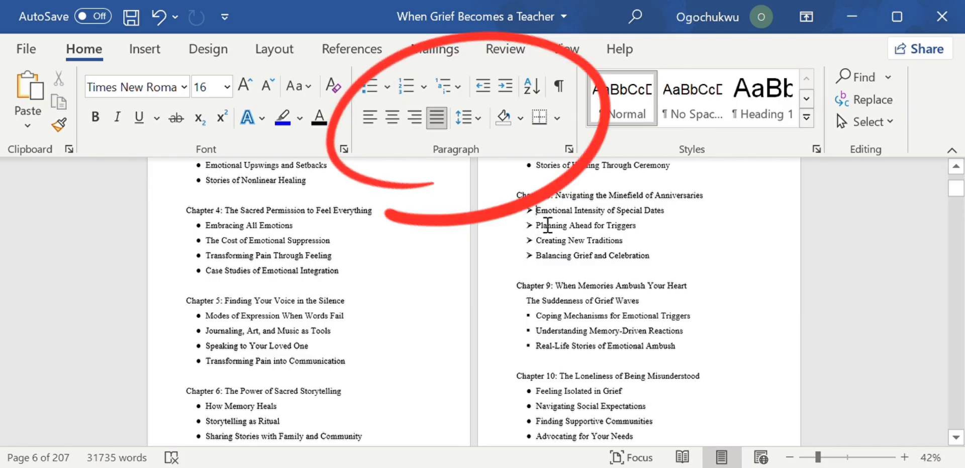
{"action": "left_click_drag", "start_coordinate": [535, 210], "coordinate": [646, 270]}
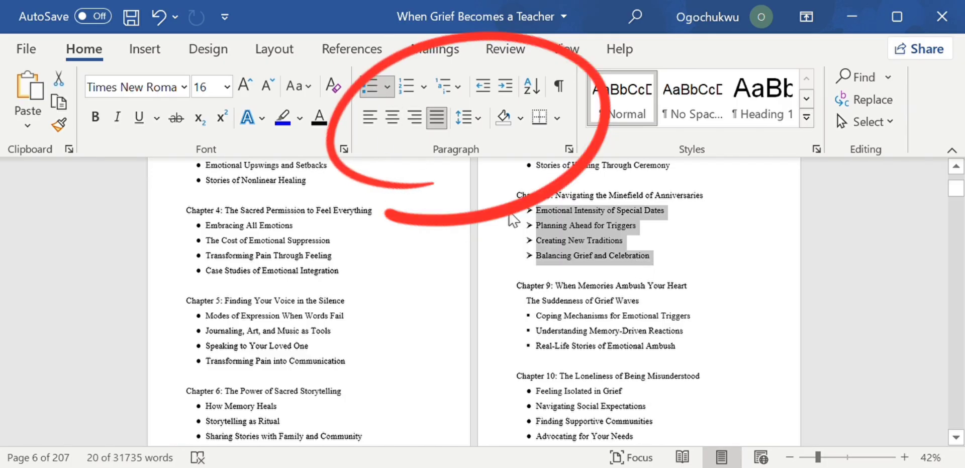
{"action": "left_click", "coordinate": [370, 90]}
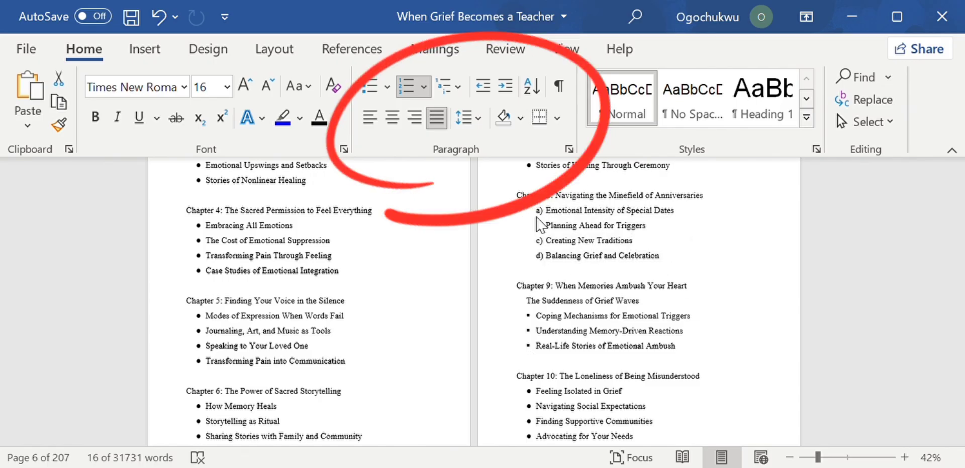
- Undo the lettering of the Chapter 8 entries and the bullet removal from "The Suddenness of Grief Waves"
{"action": "key", "text": "ctrl+z"}
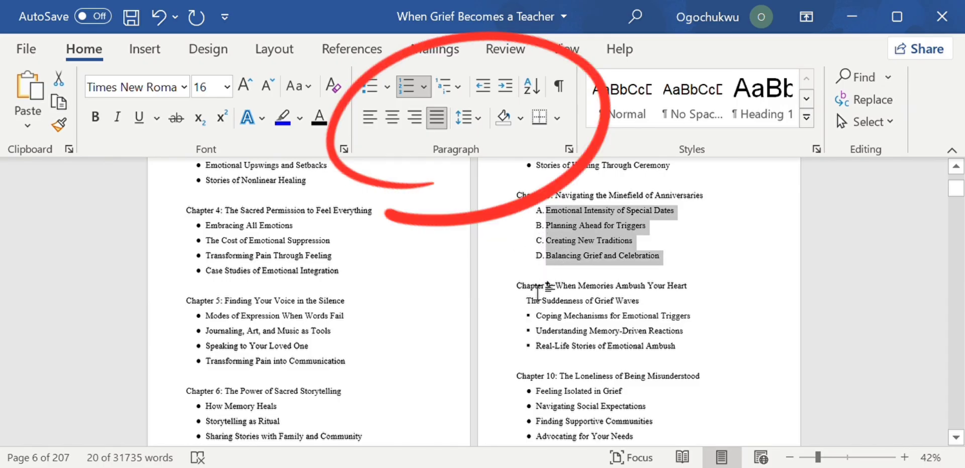
{"action": "key", "text": "ctrl+z"}
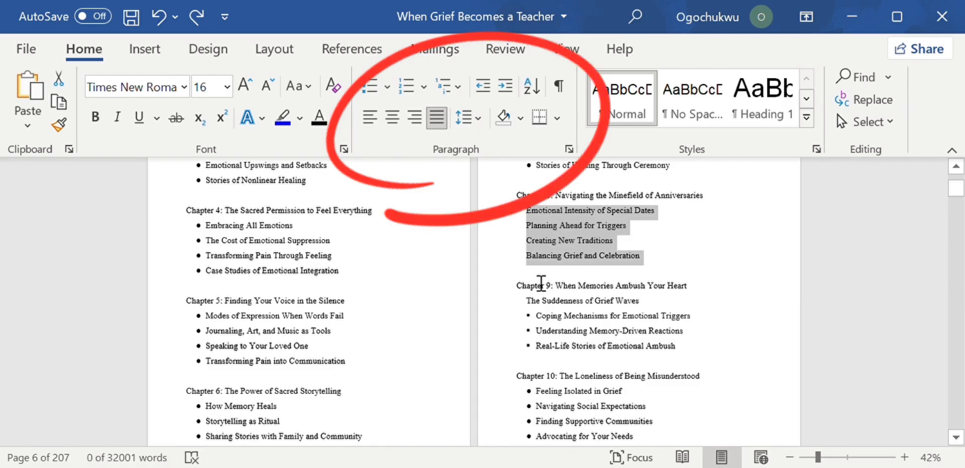
{"action": "key", "text": "ctrl+z"}
{"action": "key", "text": "ctrl+z"}
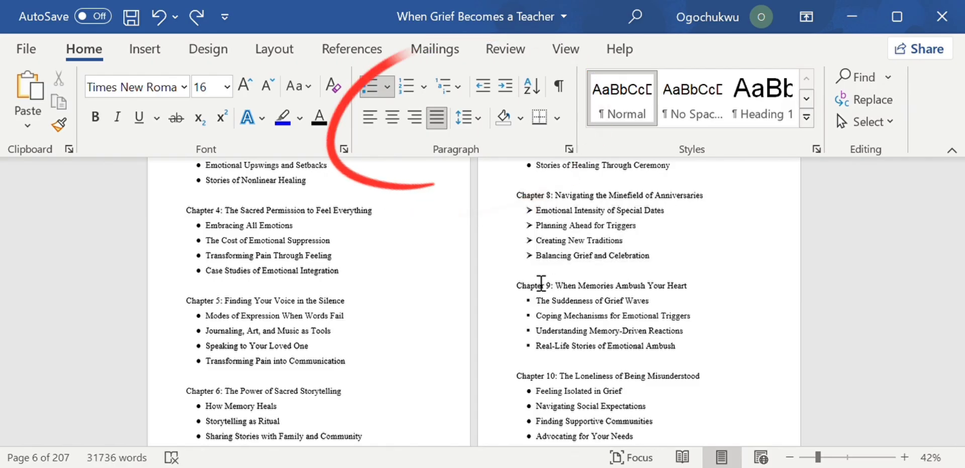
- Undo the bullet style changes on the Chapter 8 and Chapter 9 entries and the edit made before them
{"action": "key", "text": "ctrl+z"}
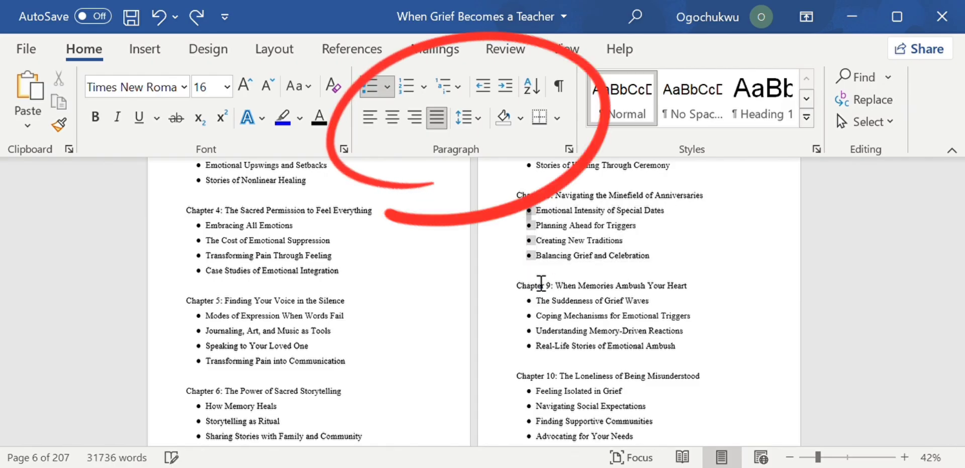
{"action": "key", "text": "ctrl+z"}
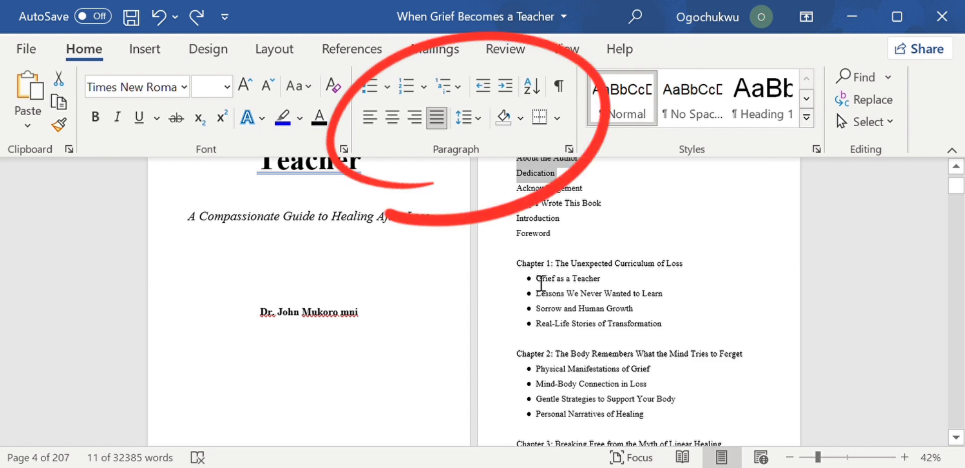
{"action": "left_click", "coordinate": [581, 280]}
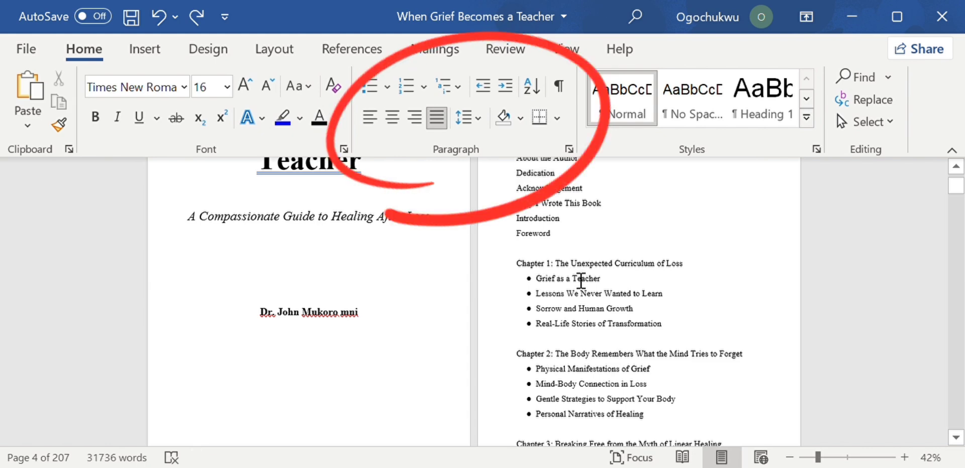
- Insert a page break before the Chapter 3 heading in the table of contents
{"action": "scroll", "coordinate": [581, 280], "scroll_direction": "down", "scroll_amount": 5}
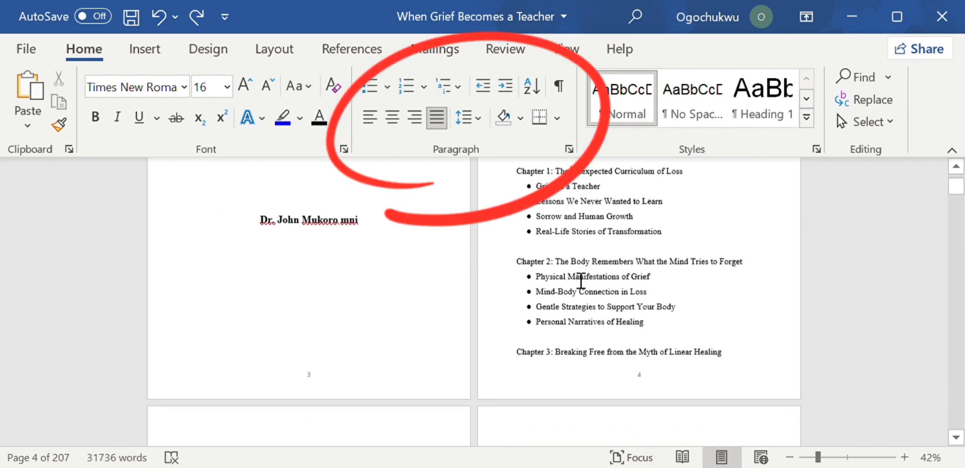
{"action": "left_click", "coordinate": [568, 282]}
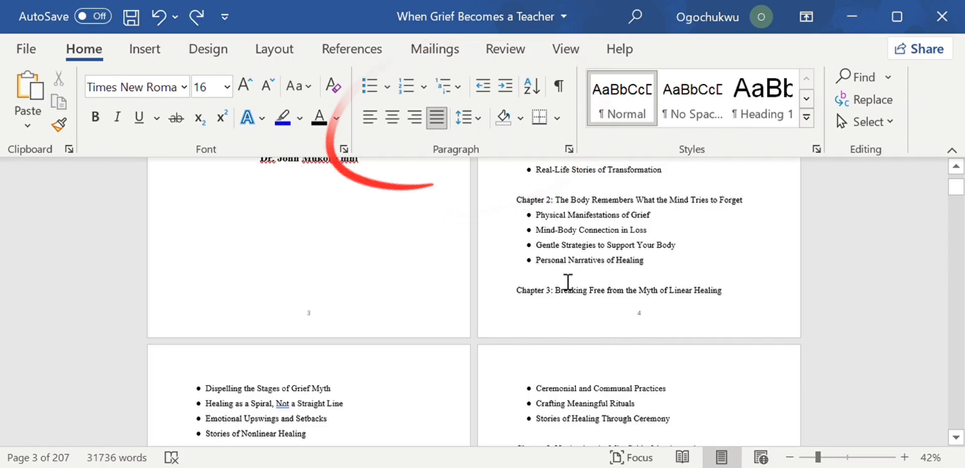
{"action": "key", "text": "ctrl+Return"}
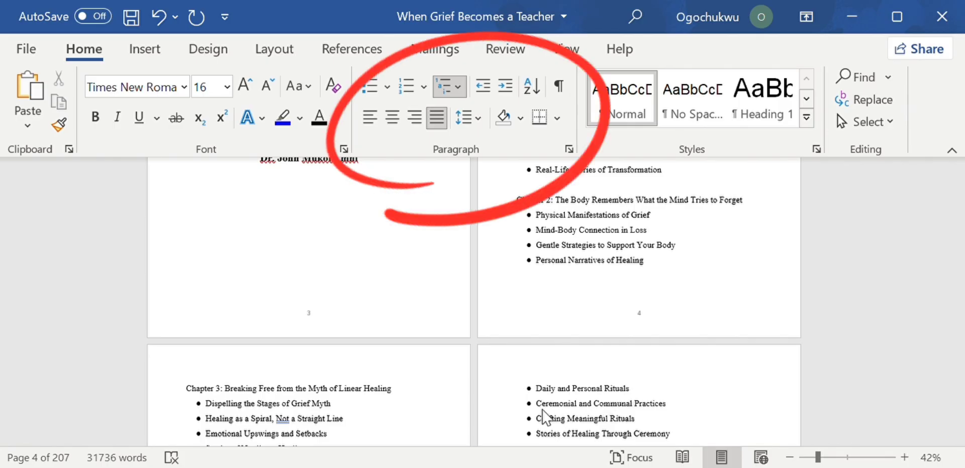
{"action": "left_click", "coordinate": [735, 244]}
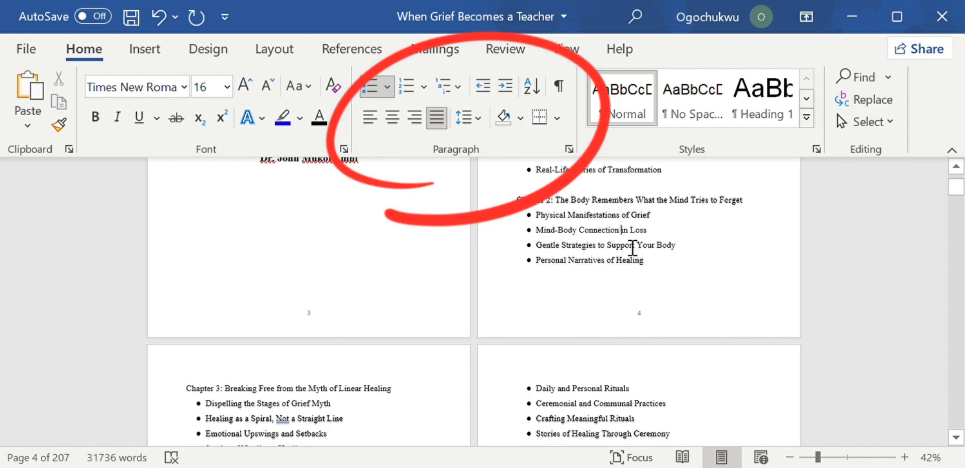
- Select the three body paragraphs under the "About the Author" heading
{"action": "scroll", "coordinate": [632, 246], "scroll_direction": "down", "scroll_amount": 15}
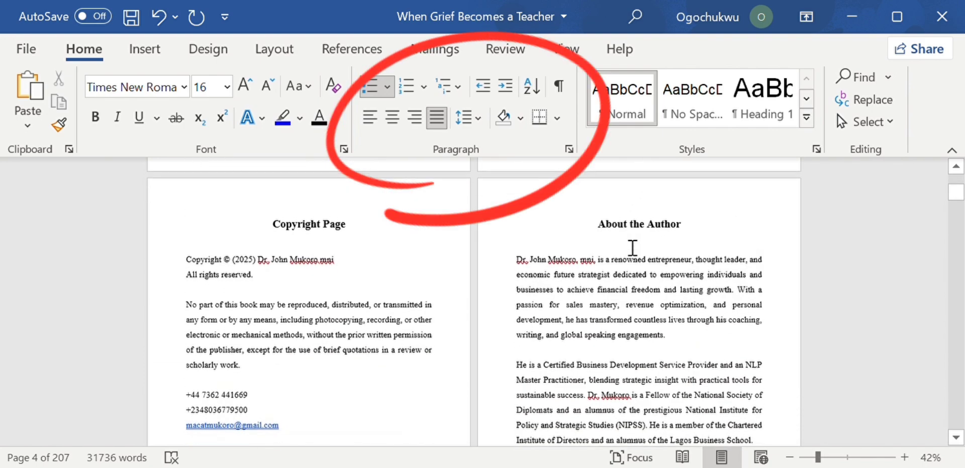
{"action": "scroll", "coordinate": [632, 247], "scroll_direction": "down", "scroll_amount": 3}
{"action": "scroll", "coordinate": [633, 247], "scroll_direction": "up", "scroll_amount": 2}
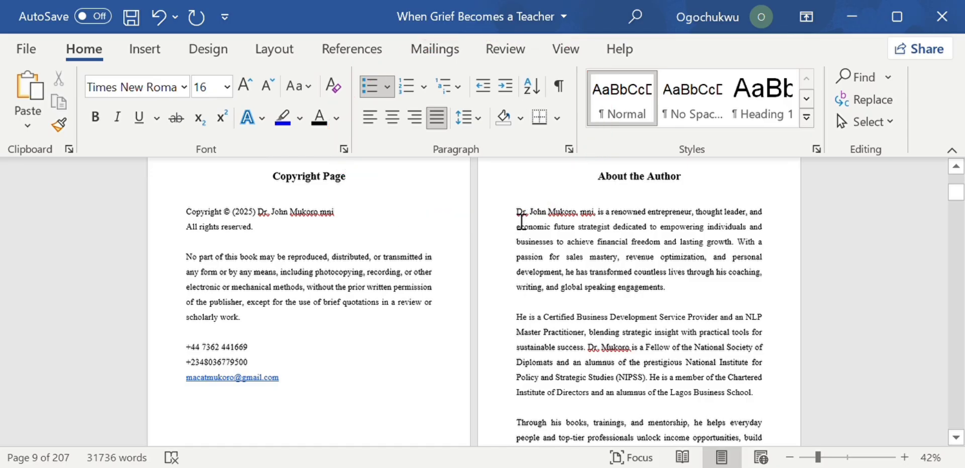
{"action": "left_click_drag", "start_coordinate": [518, 212], "coordinate": [768, 400]}
{"action": "scroll", "coordinate": [704, 428], "scroll_direction": "down", "scroll_amount": 1}
{"action": "scroll", "coordinate": [705, 427], "scroll_direction": "down", "scroll_amount": 1}
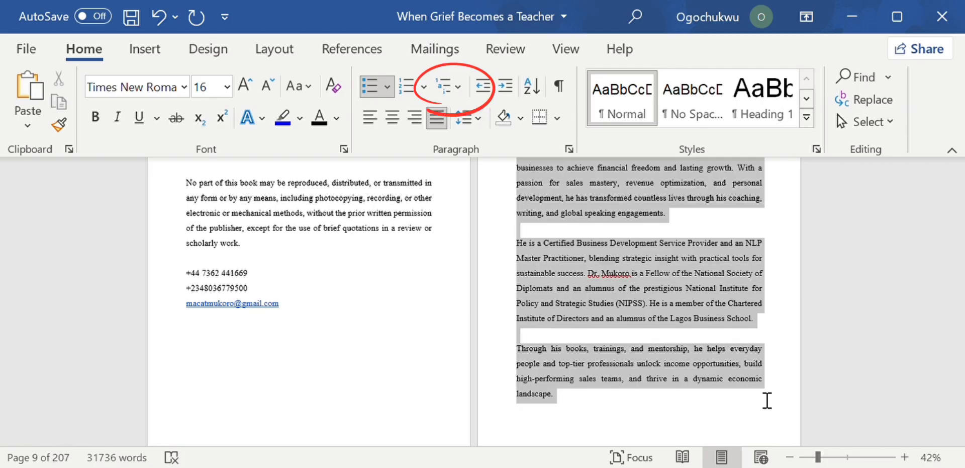
{"action": "scroll", "coordinate": [767, 400], "scroll_direction": "down", "scroll_amount": 10}
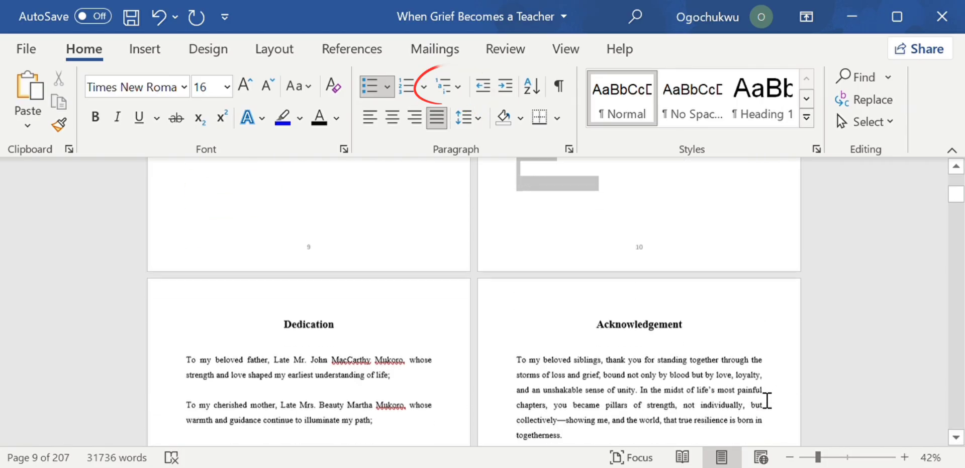
{"action": "scroll", "coordinate": [767, 400], "scroll_direction": "down", "scroll_amount": 10}
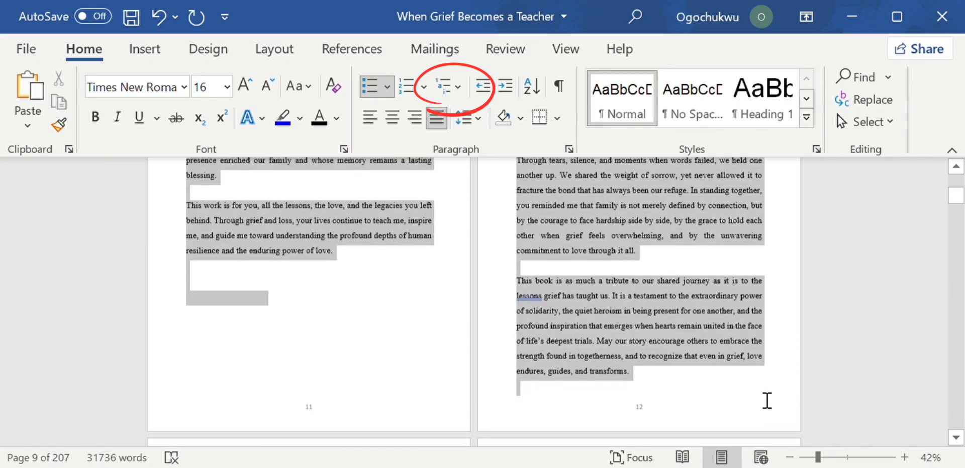
{"action": "scroll", "coordinate": [768, 400], "scroll_direction": "down", "scroll_amount": 10}
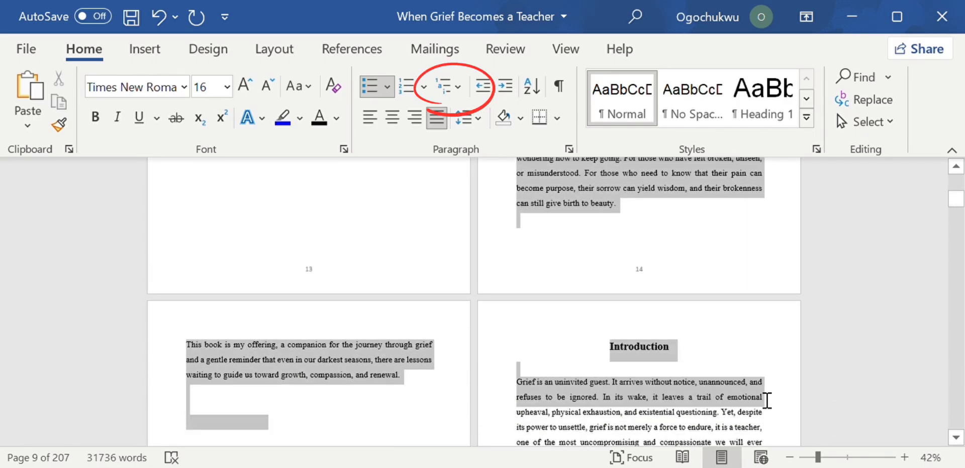
{"action": "scroll", "coordinate": [767, 400], "scroll_direction": "up", "scroll_amount": 20}
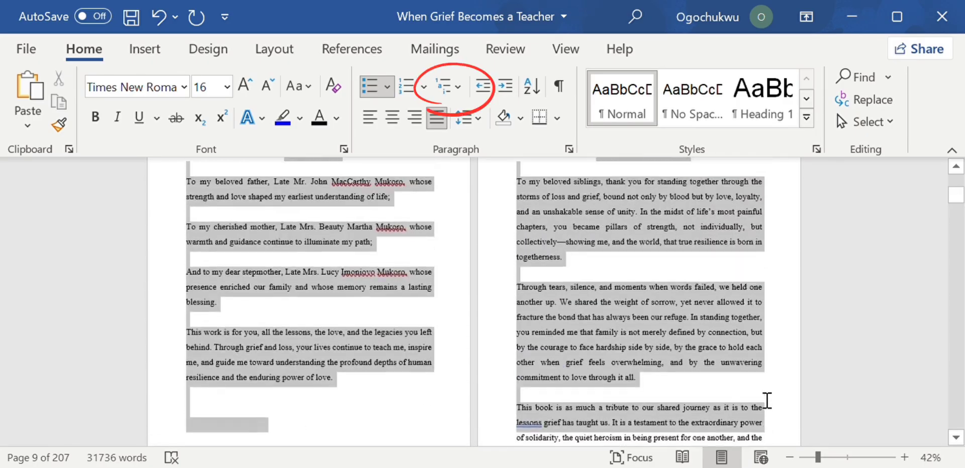
{"action": "scroll", "coordinate": [767, 401], "scroll_direction": "up", "scroll_amount": 2}
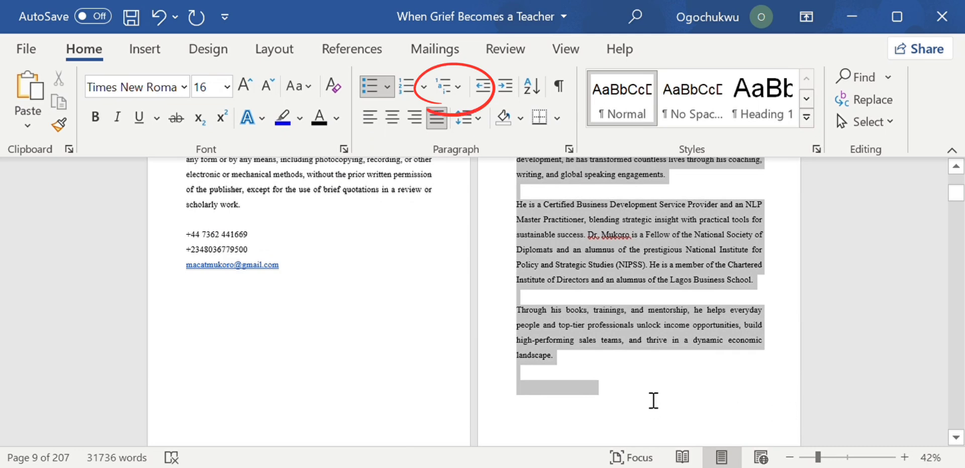
{"action": "scroll", "coordinate": [663, 361], "scroll_direction": "up", "scroll_amount": 4}
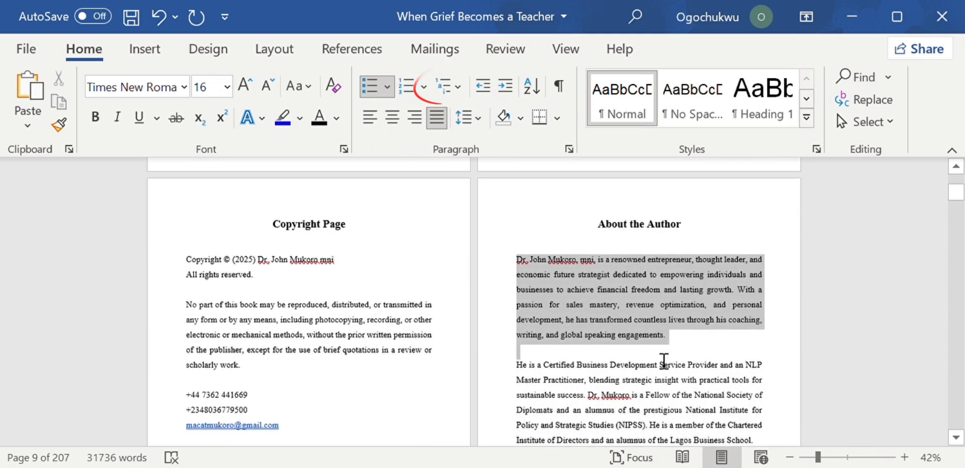
{"action": "scroll", "coordinate": [664, 361], "scroll_direction": "down", "scroll_amount": 4}
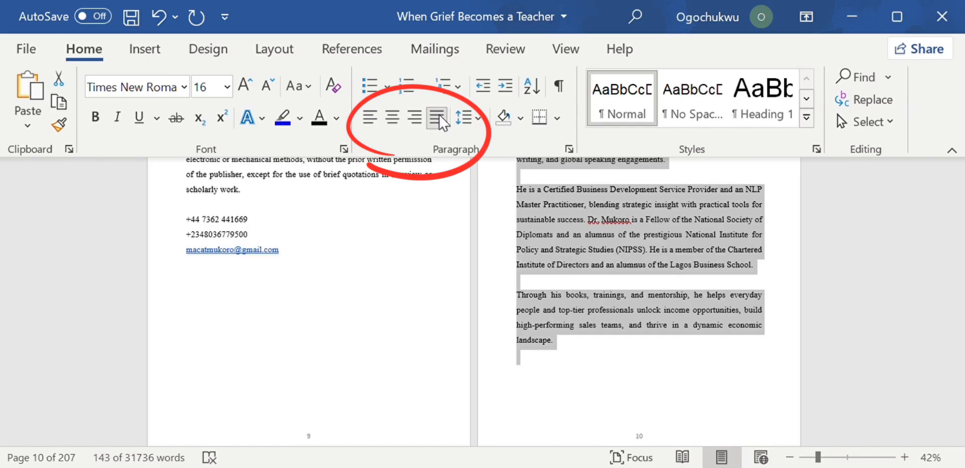
- Try left, centre and right alignment on the selected "About the Author" paragraphs
{"action": "left_click", "coordinate": [369, 123]}
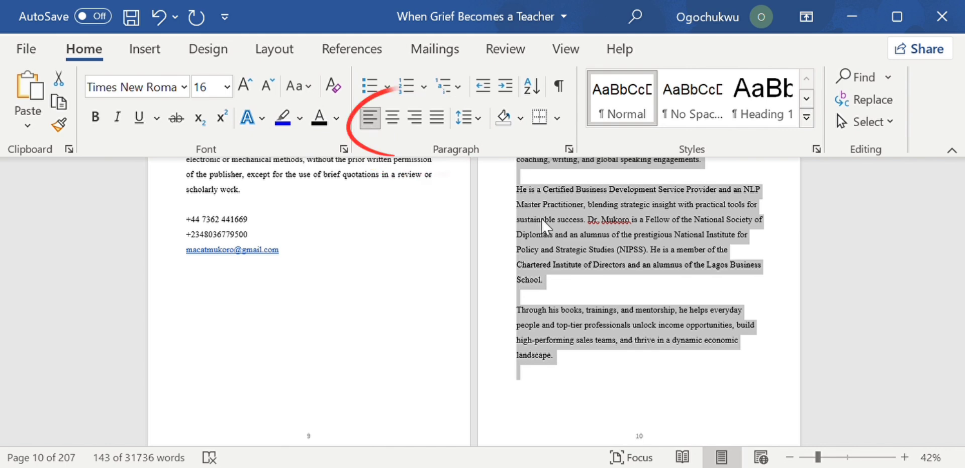
{"action": "scroll", "coordinate": [629, 234], "scroll_direction": "up", "scroll_amount": 3}
{"action": "scroll", "coordinate": [631, 235], "scroll_direction": "down", "scroll_amount": 2}
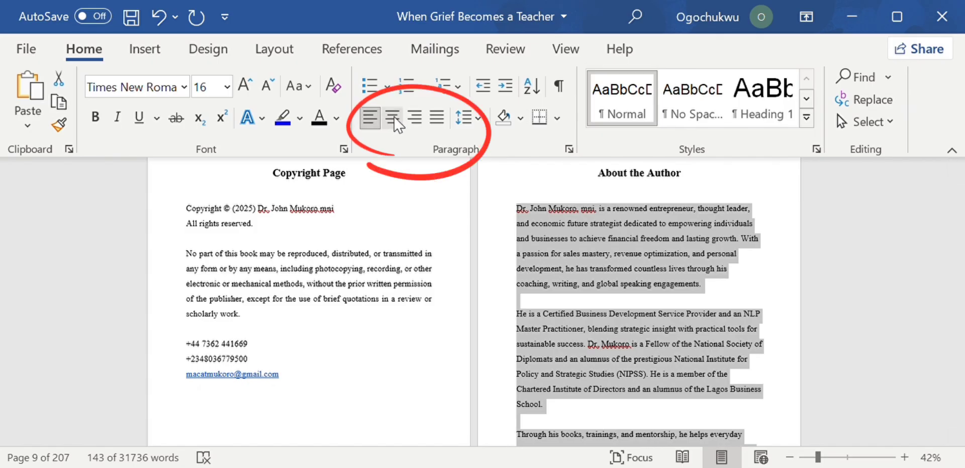
{"action": "left_click", "coordinate": [395, 123]}
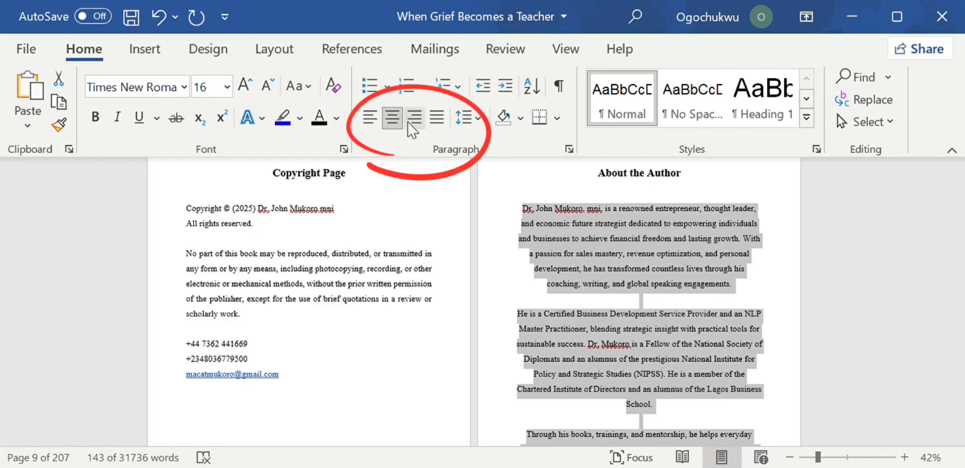
{"action": "left_click", "coordinate": [417, 124]}
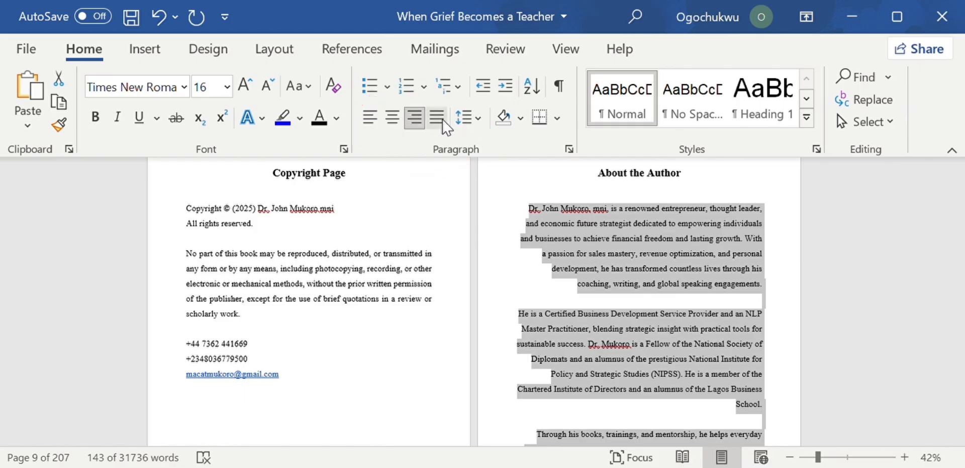
- Justify the "About the Author" paragraphs and tighten their line spacing
{"action": "left_click", "coordinate": [437, 117]}
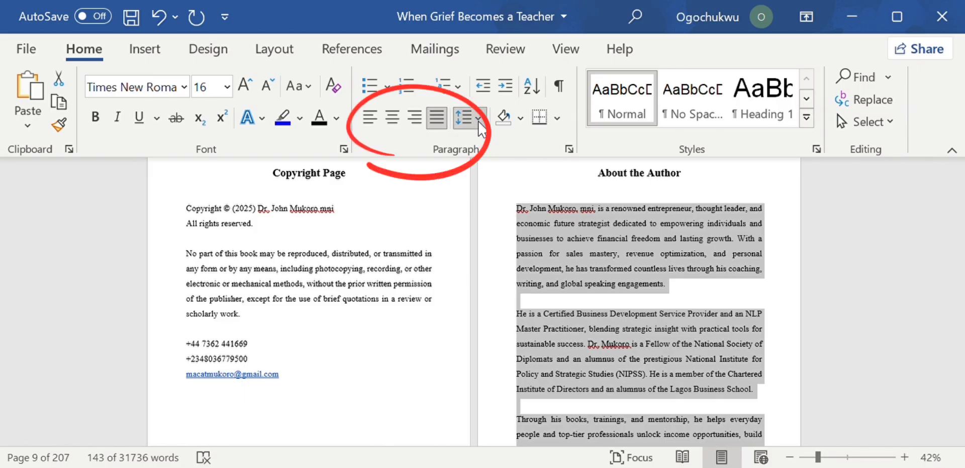
{"action": "left_click", "coordinate": [528, 294]}
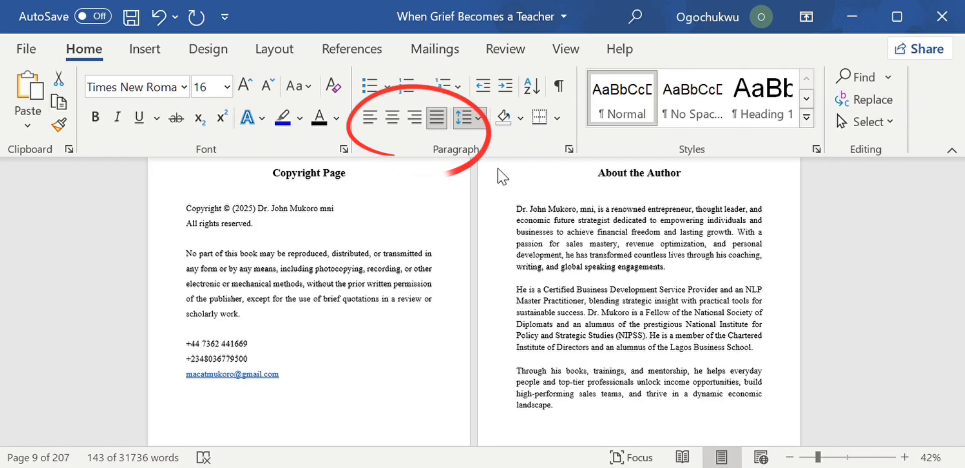
{"action": "left_click", "coordinate": [502, 176]}
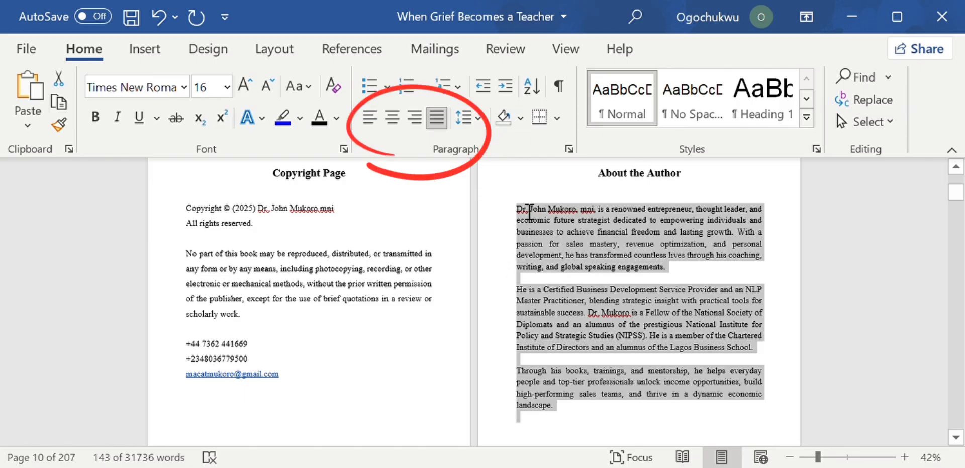
- Try black shading on the first "About the Author" paragraph, and undo the shading
{"action": "mouse_move", "coordinate": [518, 195]}
{"action": "left_mouse_down"}
{"action": "mouse_move", "coordinate": [593, 226]}
{"action": "mouse_move", "coordinate": [598, 211]}
{"action": "left_mouse_up"}
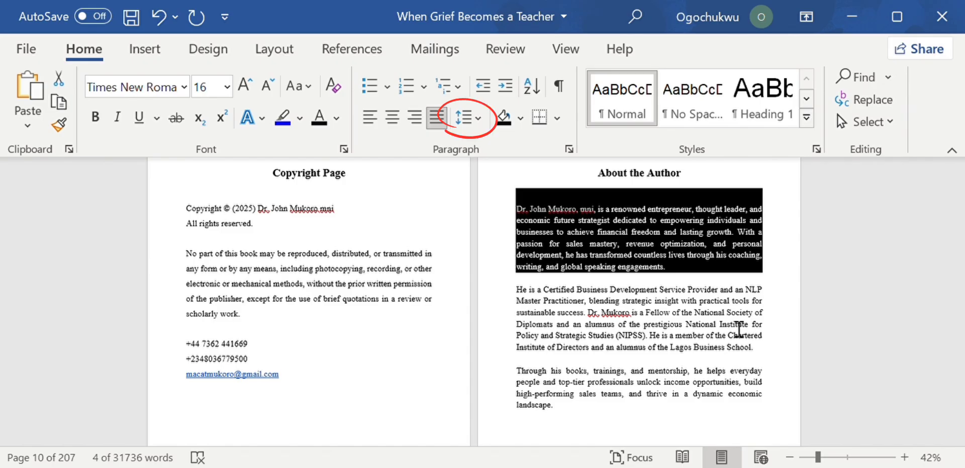
{"action": "key", "text": "ctrl+z"}
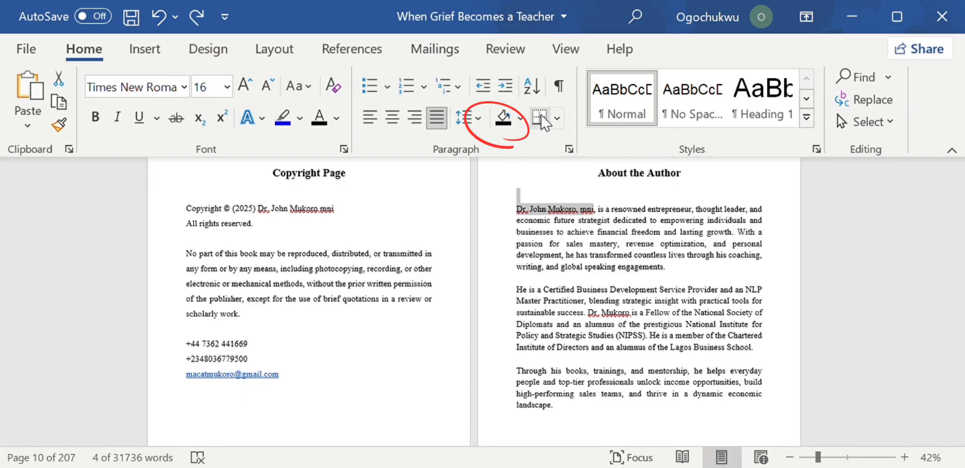
{"action": "left_click", "coordinate": [747, 288]}
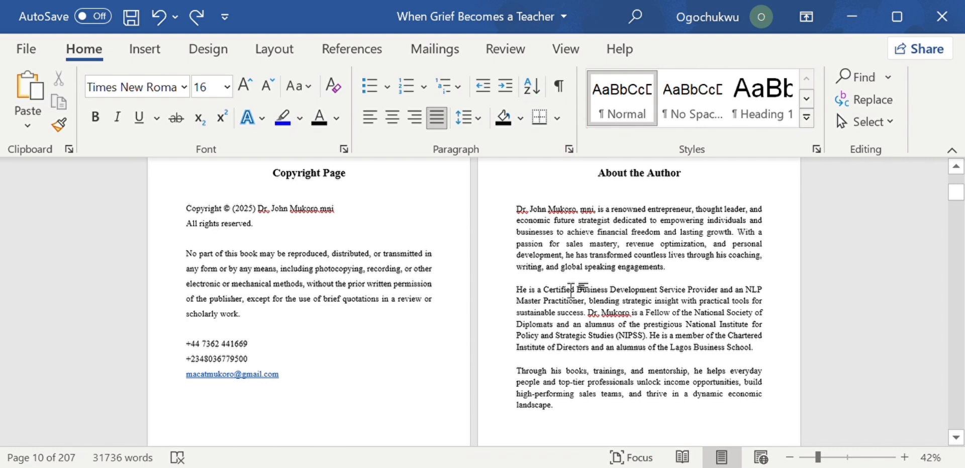
- Show paragraph marks and other hidden formatting symbols, and review them from the Copyright Page to the Introduction
{"action": "left_click", "coordinate": [556, 85]}
{"action": "scroll", "coordinate": [565, 394], "scroll_direction": "down", "scroll_amount": 3}
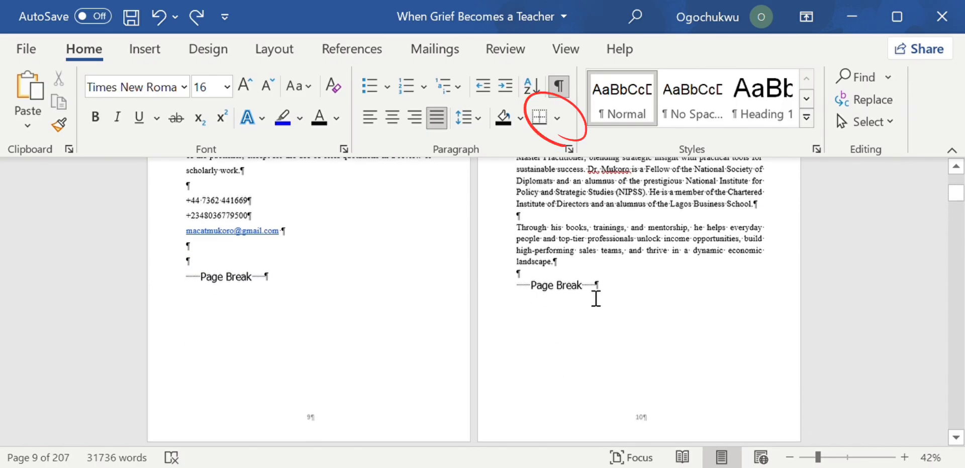
{"action": "scroll", "coordinate": [548, 296], "scroll_direction": "down", "scroll_amount": 10}
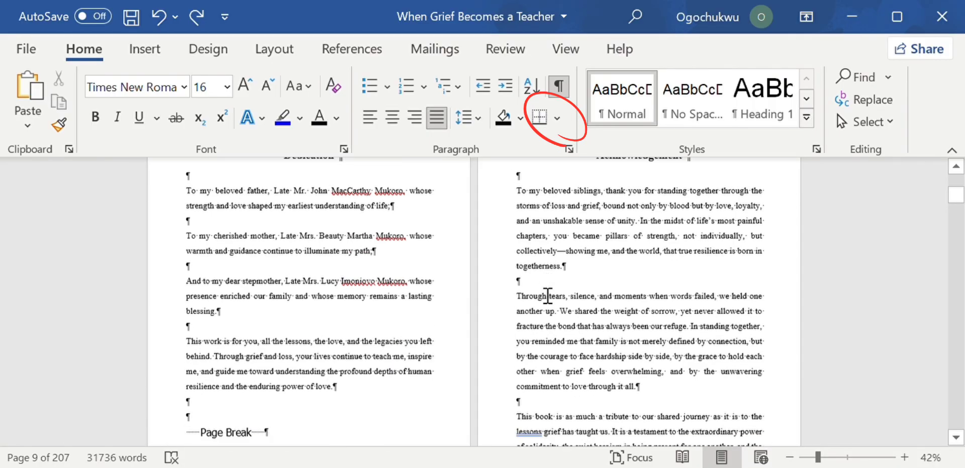
{"action": "scroll", "coordinate": [548, 296], "scroll_direction": "down", "scroll_amount": 10}
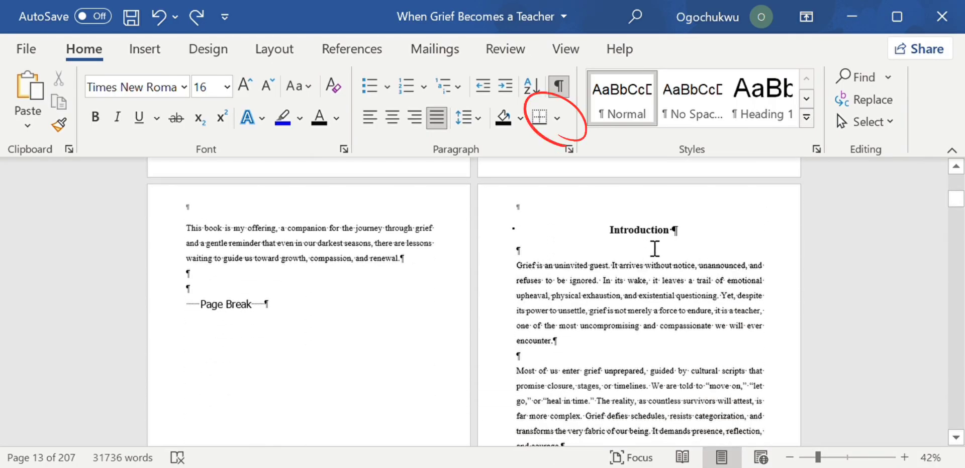
- Check which style the "Introduction" heading uses, and browse on to the Foreword
{"action": "left_click", "coordinate": [653, 243]}
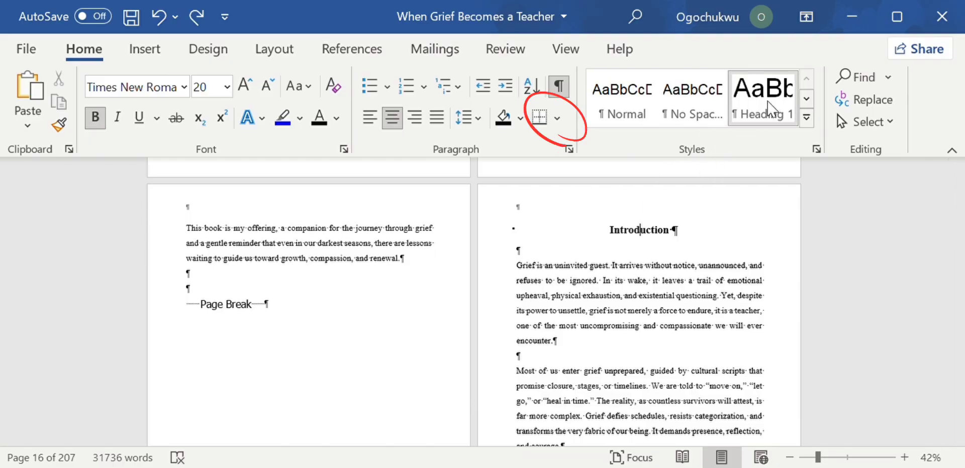
{"action": "scroll", "coordinate": [664, 209], "scroll_direction": "up", "scroll_amount": 3}
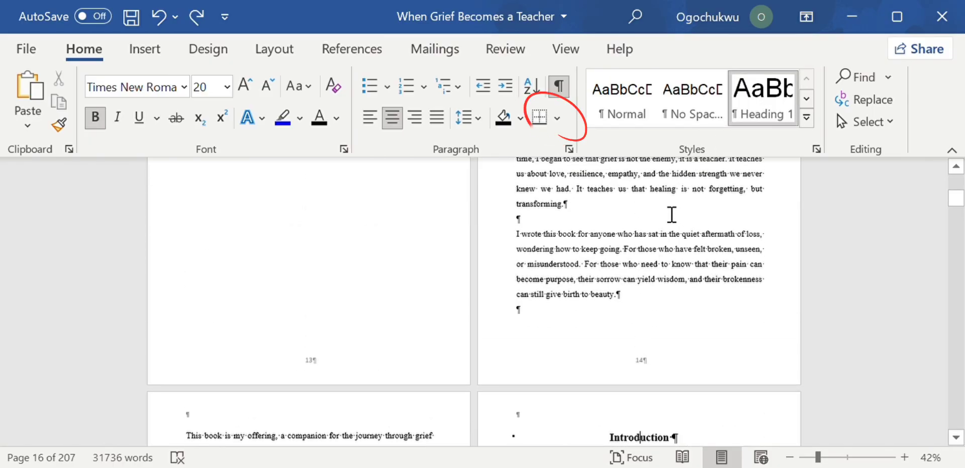
{"action": "scroll", "coordinate": [672, 214], "scroll_direction": "down", "scroll_amount": 3}
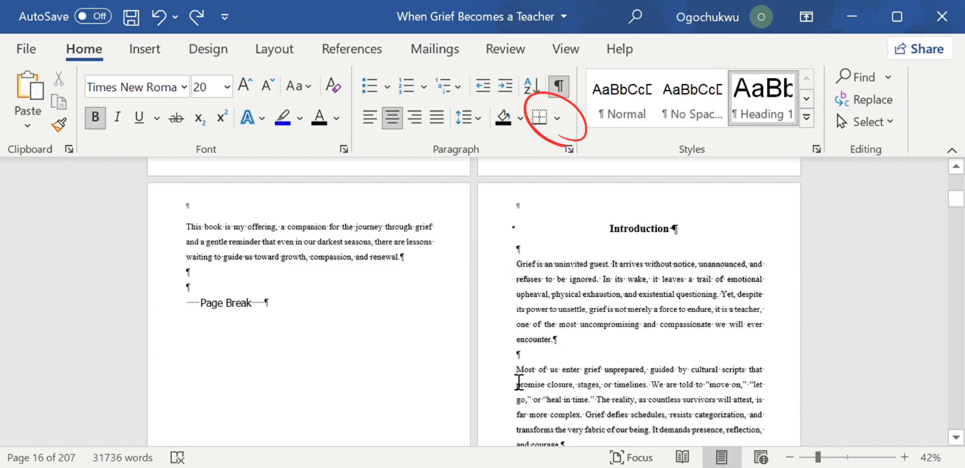
{"action": "scroll", "coordinate": [519, 381], "scroll_direction": "down", "scroll_amount": 10}
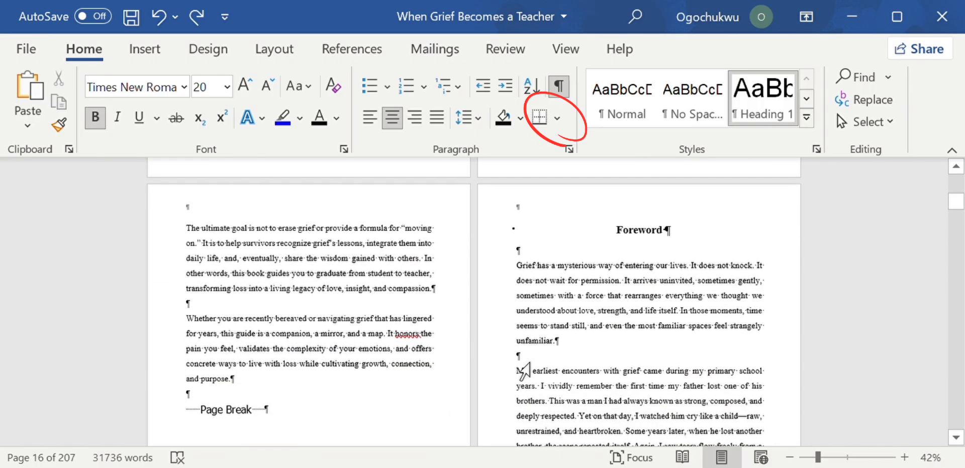
{"action": "scroll", "coordinate": [523, 371], "scroll_direction": "down", "scroll_amount": 1}
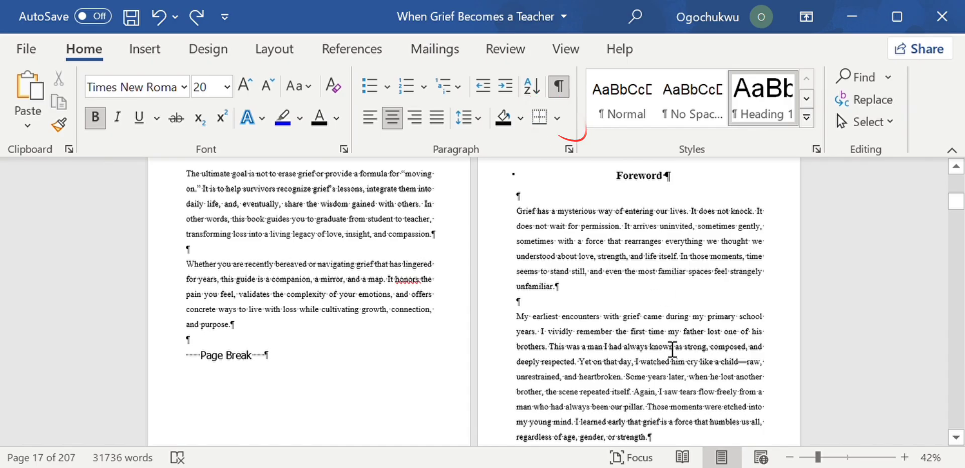
- Hide the paragraph marks and other formatting symbols throughout the document
{"action": "scroll", "coordinate": [673, 349], "scroll_direction": "down", "scroll_amount": 5}
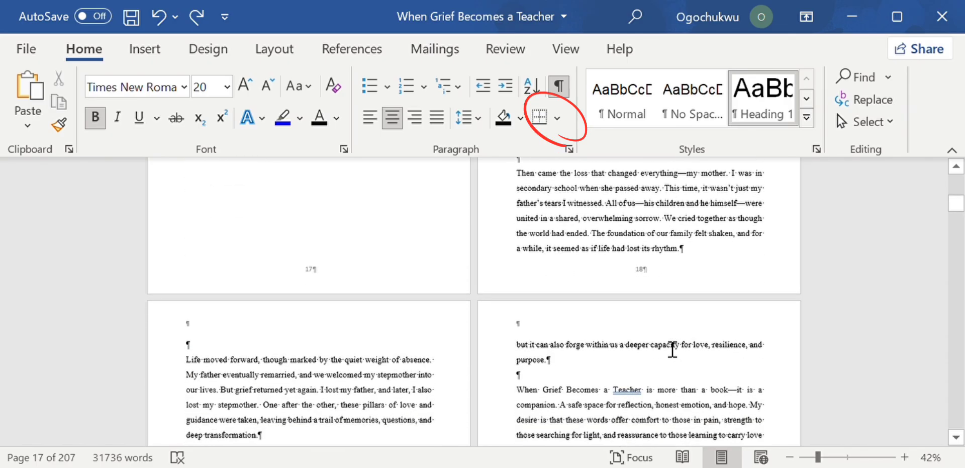
{"action": "scroll", "coordinate": [672, 349], "scroll_direction": "down", "scroll_amount": 3}
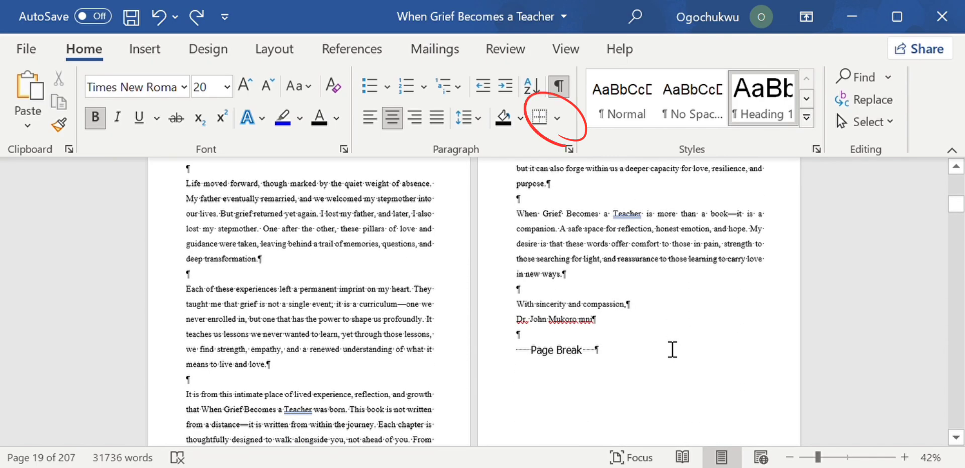
{"action": "scroll", "coordinate": [672, 350], "scroll_direction": "down", "scroll_amount": 6}
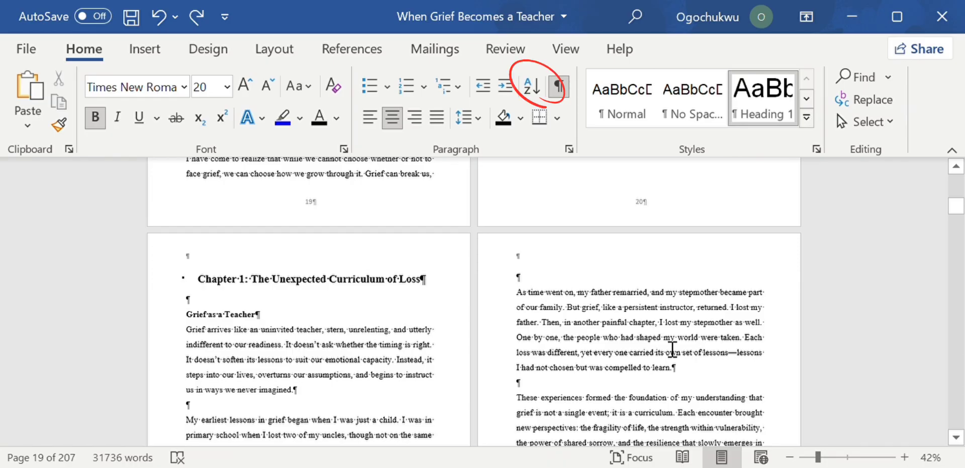
{"action": "left_click", "coordinate": [586, 321]}
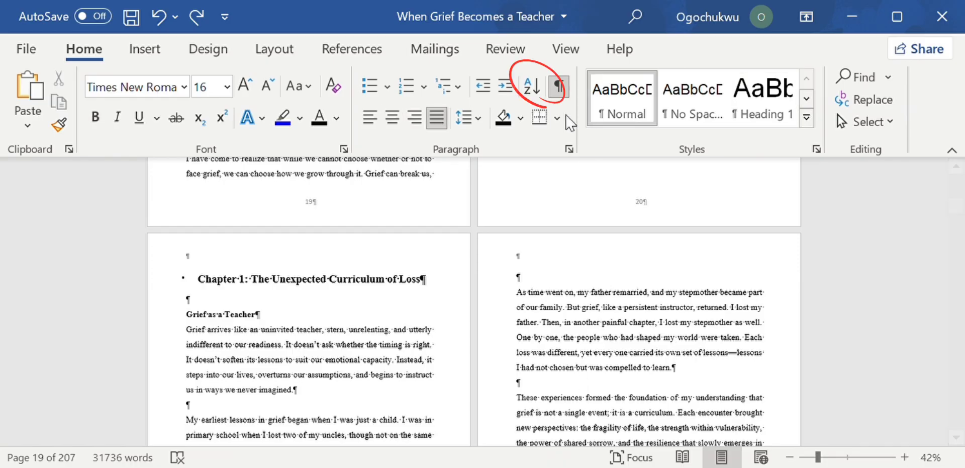
{"action": "left_click", "coordinate": [556, 91]}
- Review the pages without formatting symbols, from Chapter 1 back to the Foreword heading
{"action": "scroll", "coordinate": [578, 317], "scroll_direction": "up", "scroll_amount": 10}
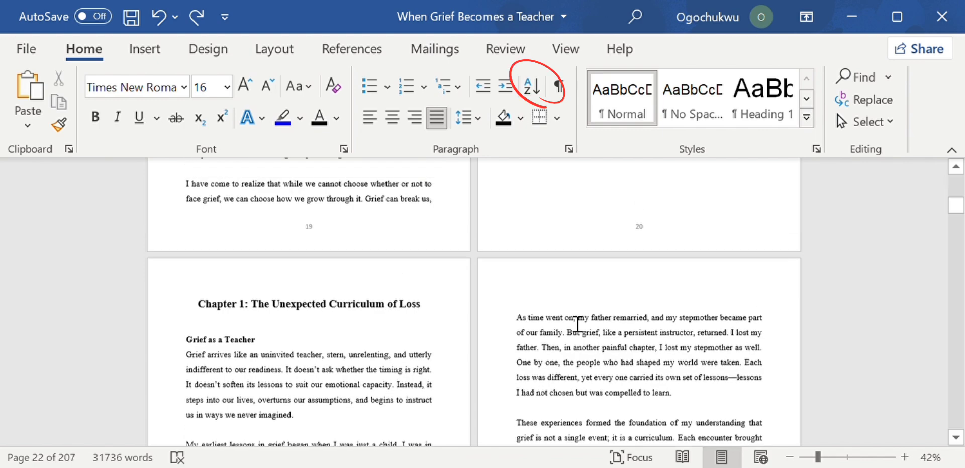
{"action": "left_click_drag", "start_coordinate": [538, 317], "coordinate": [531, 330]}
{"action": "scroll", "coordinate": [532, 327], "scroll_direction": "down", "scroll_amount": 3}
{"action": "left_click", "coordinate": [531, 325]}
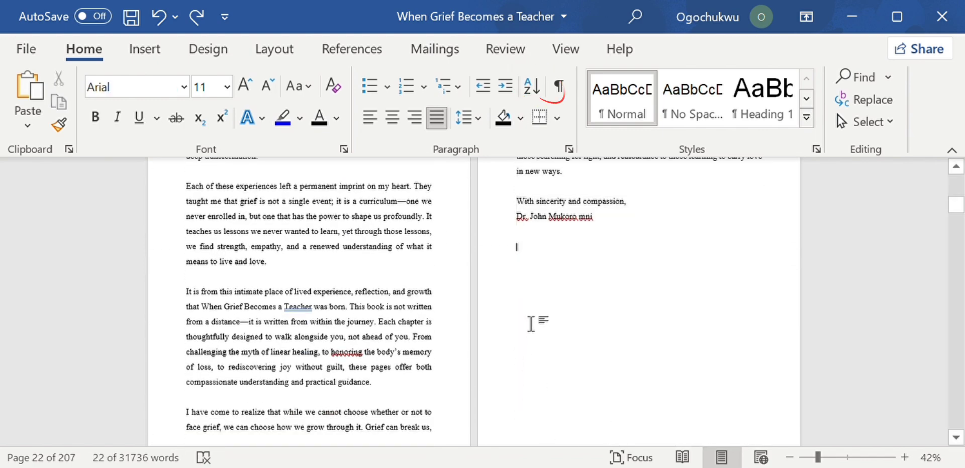
{"action": "scroll", "coordinate": [531, 324], "scroll_direction": "up", "scroll_amount": 3}
{"action": "scroll", "coordinate": [532, 323], "scroll_direction": "up", "scroll_amount": 5}
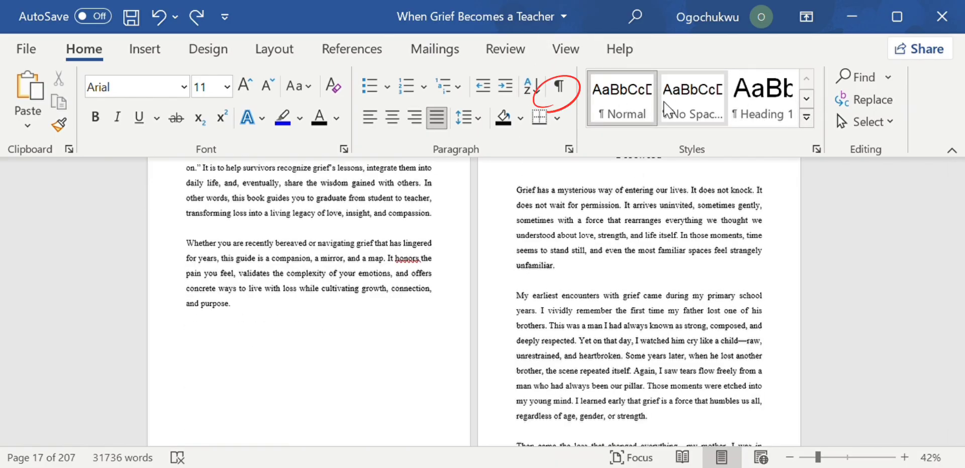
{"action": "scroll", "coordinate": [553, 281], "scroll_direction": "up", "scroll_amount": 3}
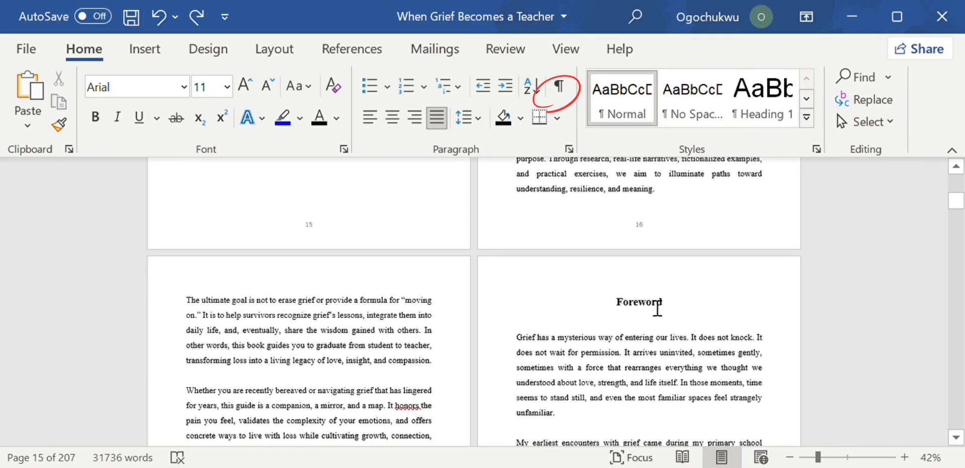
- Set the "Foreword" heading's font size to 20 and apply the Heading 1 style to it
{"action": "left_click", "coordinate": [657, 306]}
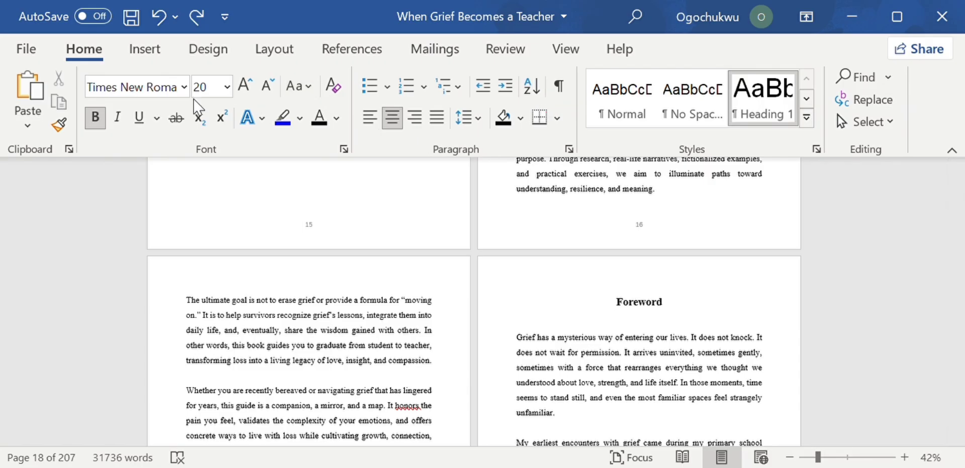
{"action": "left_click", "coordinate": [221, 86]}
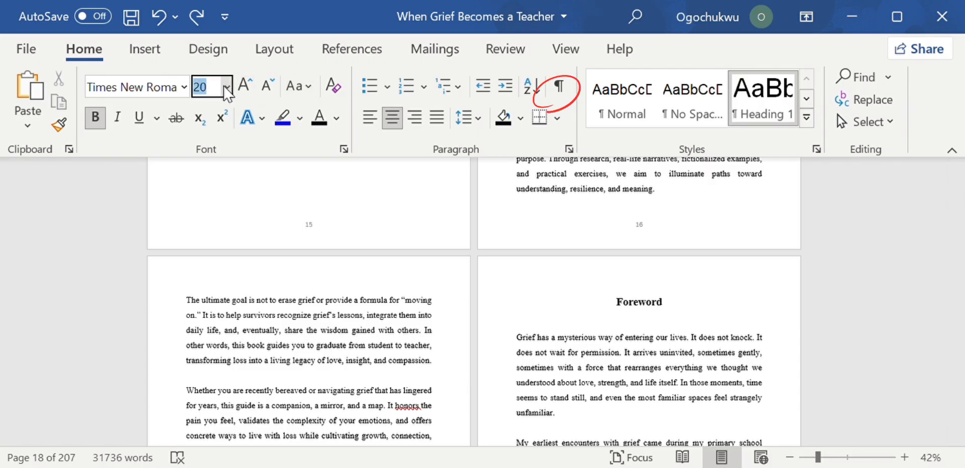
{"action": "type", "text": "20"}
{"action": "key", "text": "Return"}
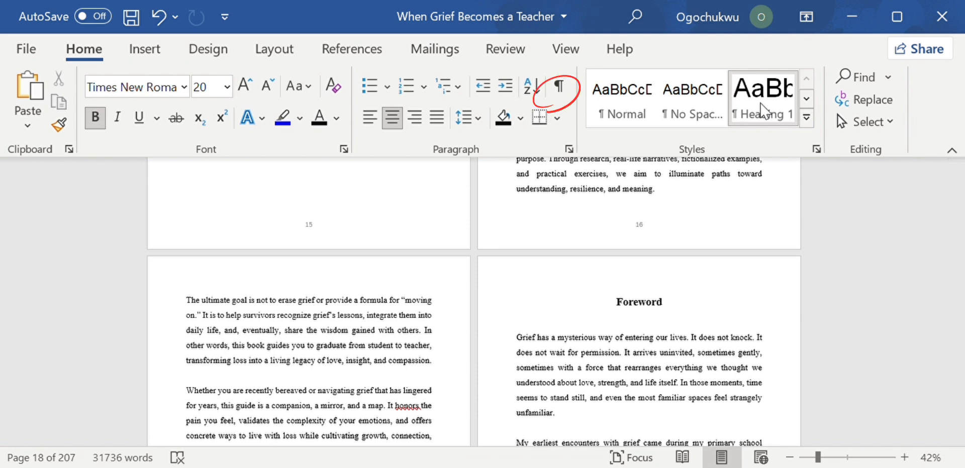
{"action": "left_click", "coordinate": [765, 112]}
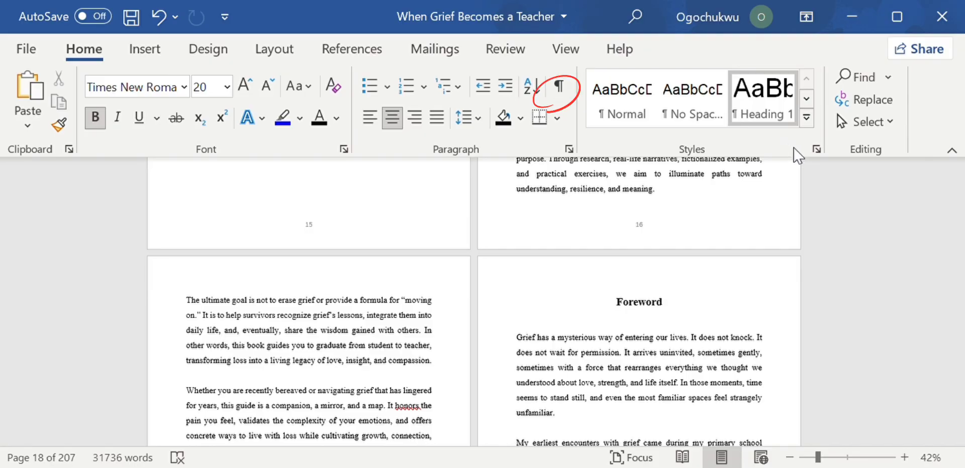
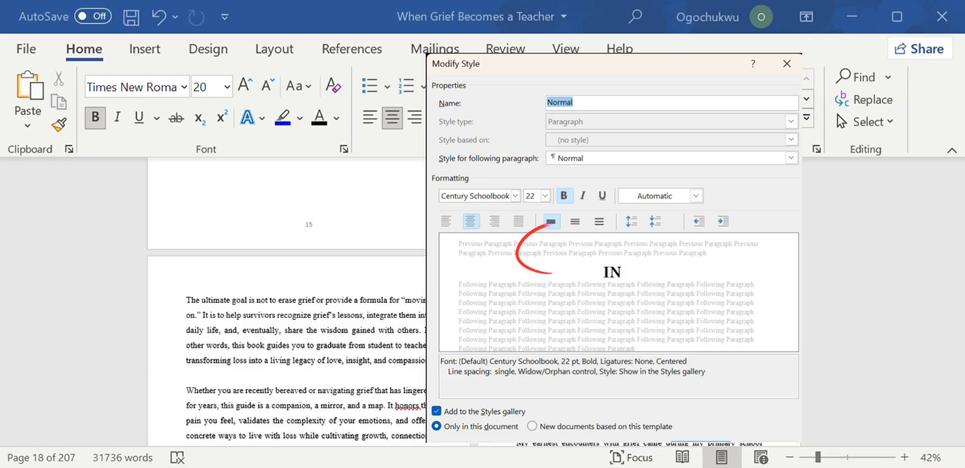
- Modify the Heading 1 style to a font size of 24, and check the Chapter 1 heading
{"action": "key", "text": "Return"}
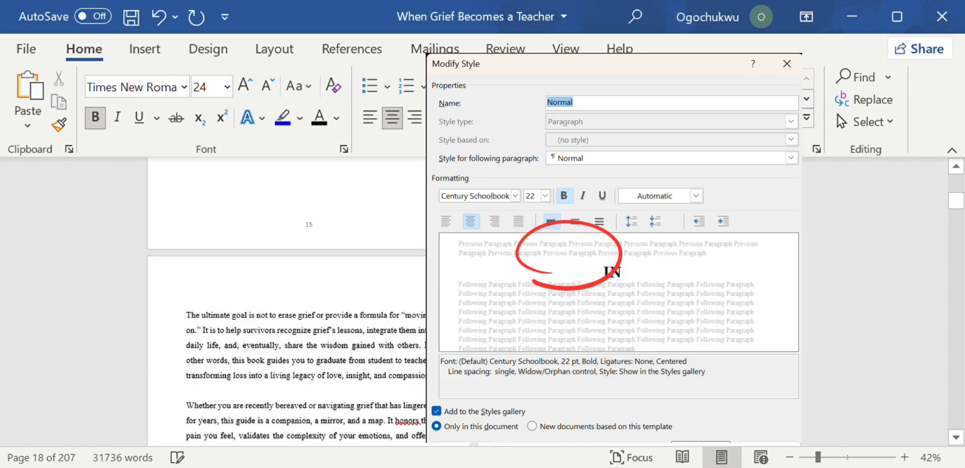
{"action": "scroll", "coordinate": [287, 301], "scroll_direction": "down", "scroll_amount": 5}
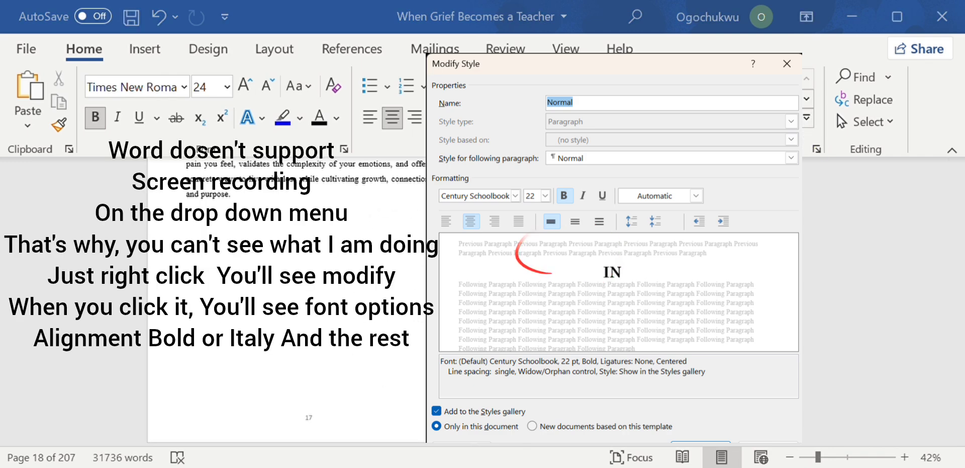
{"action": "scroll", "coordinate": [286, 302], "scroll_direction": "down", "scroll_amount": 10}
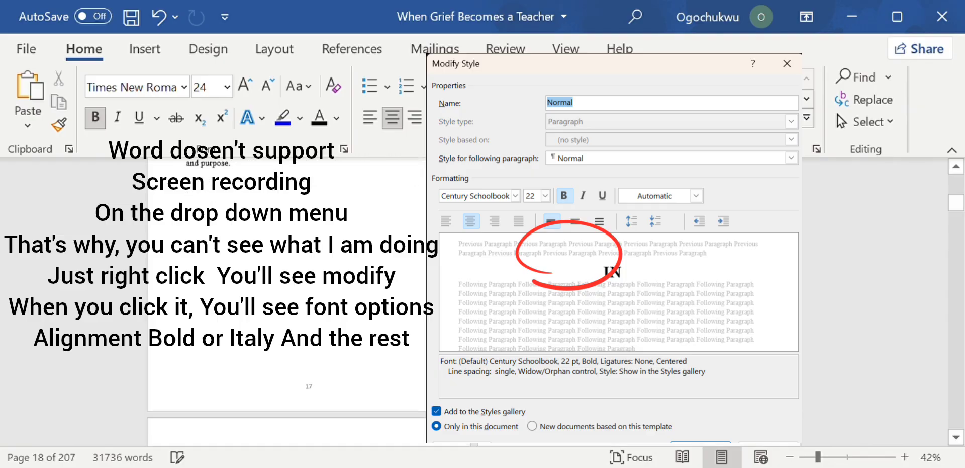
{"action": "scroll", "coordinate": [280, 269], "scroll_direction": "down", "scroll_amount": 5}
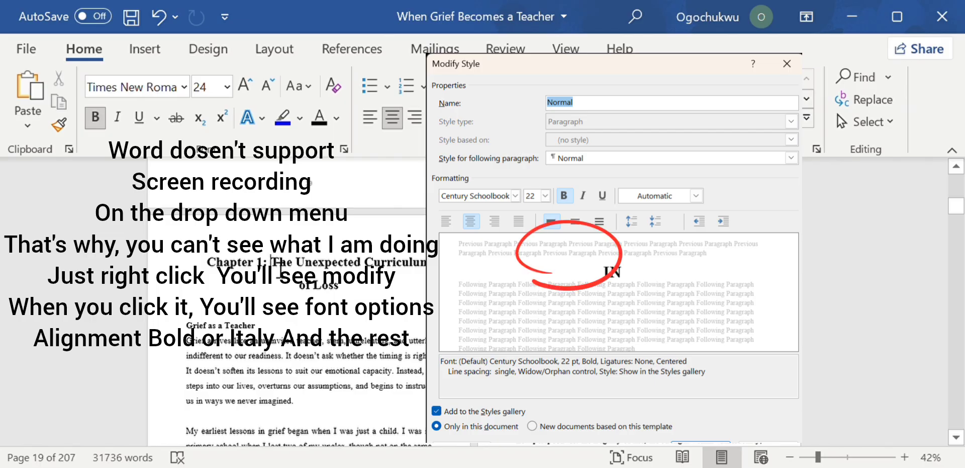
- Remove the colon from the Chapter 1 heading and move "The Unexpected Curriculum of Loss" onto its own line
{"action": "left_click", "coordinate": [276, 268]}
{"action": "key", "text": "BackSpace"}
{"action": "key", "text": "BackSpace"}
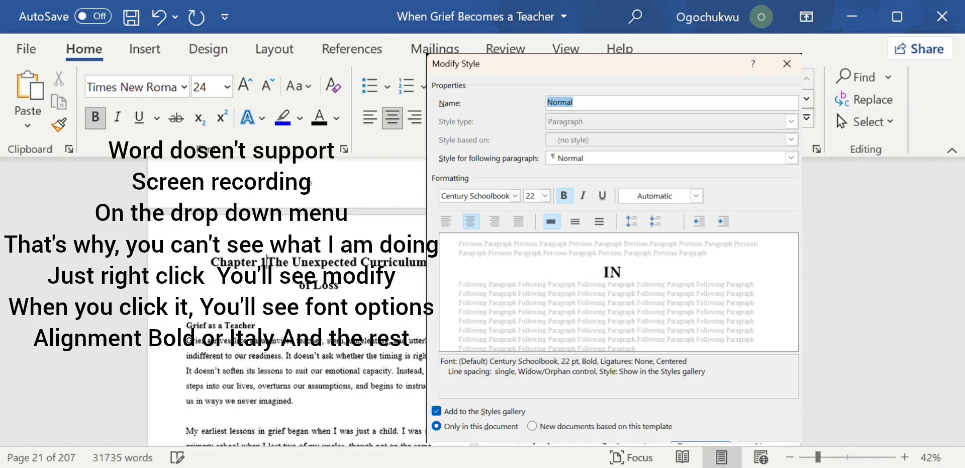
{"action": "key", "text": "Return"}
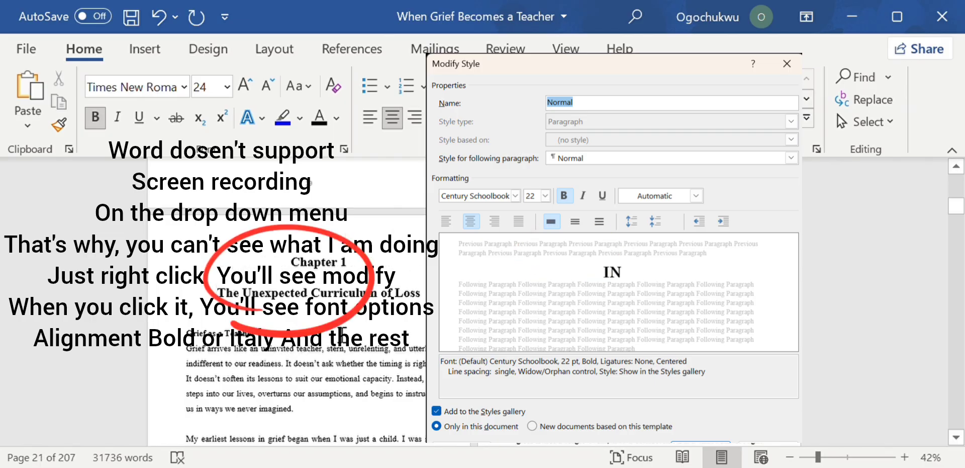
- Try the two-line Chapter 1 heading with a colon after "Chapter 1", and remove the colon
{"action": "key", "text": "BackSpace"}
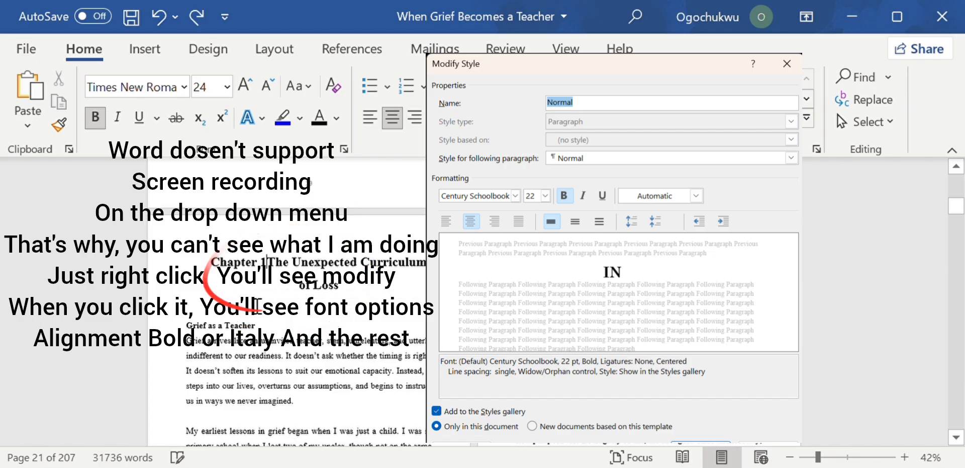
{"action": "type", "text": ":"}
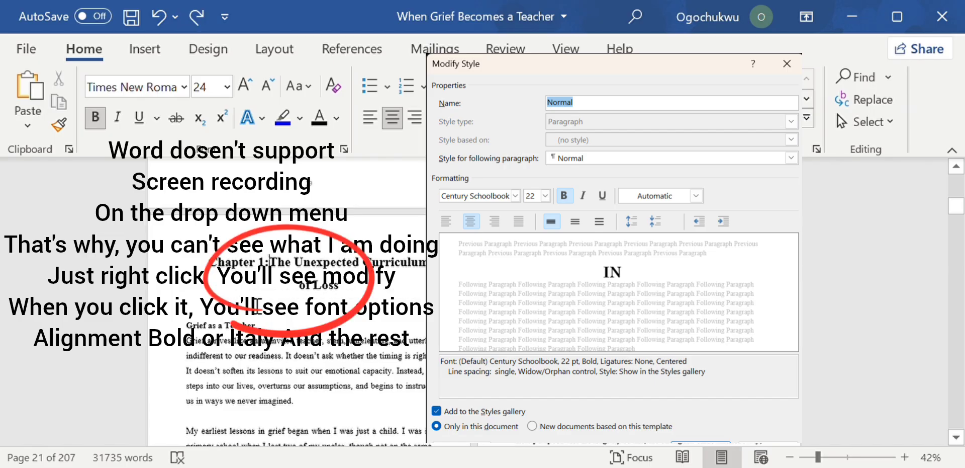
{"action": "key", "text": "Return"}
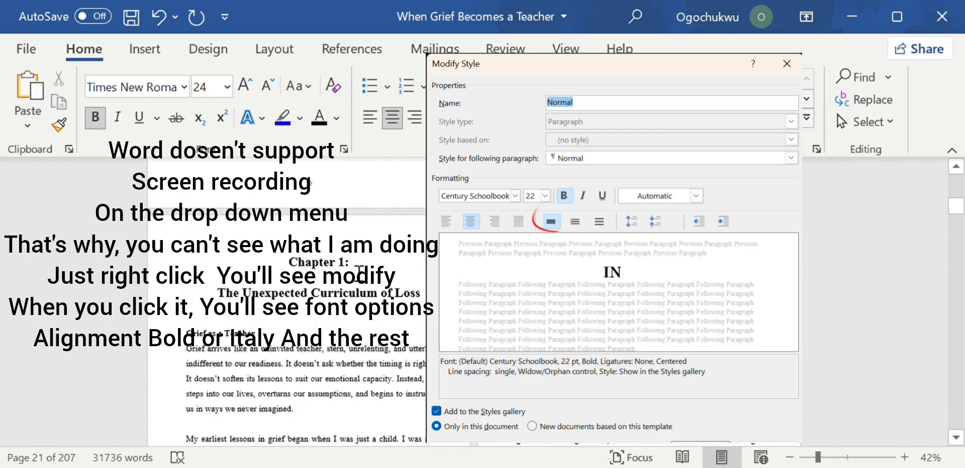
{"action": "key", "text": "BackSpace"}
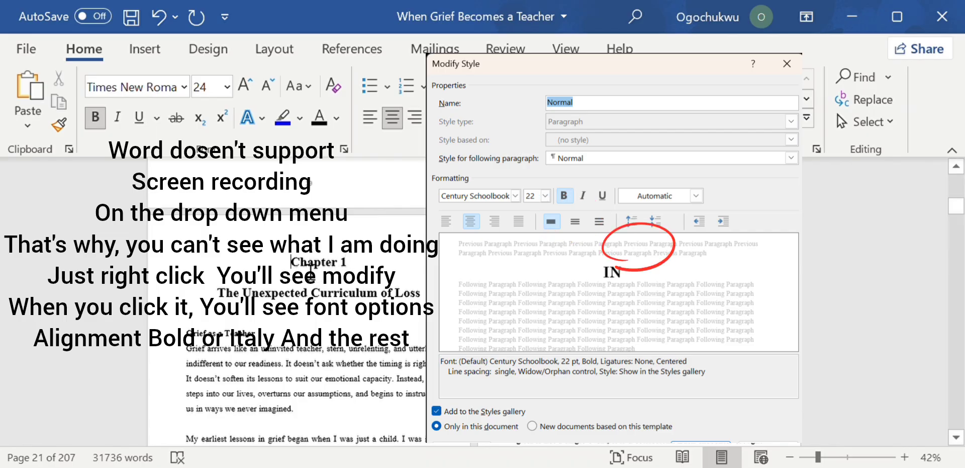
- Modify the Heading 1 style used by "Chapter 1" to a font size of 30
{"action": "left_click_drag", "start_coordinate": [292, 262], "coordinate": [352, 264]}
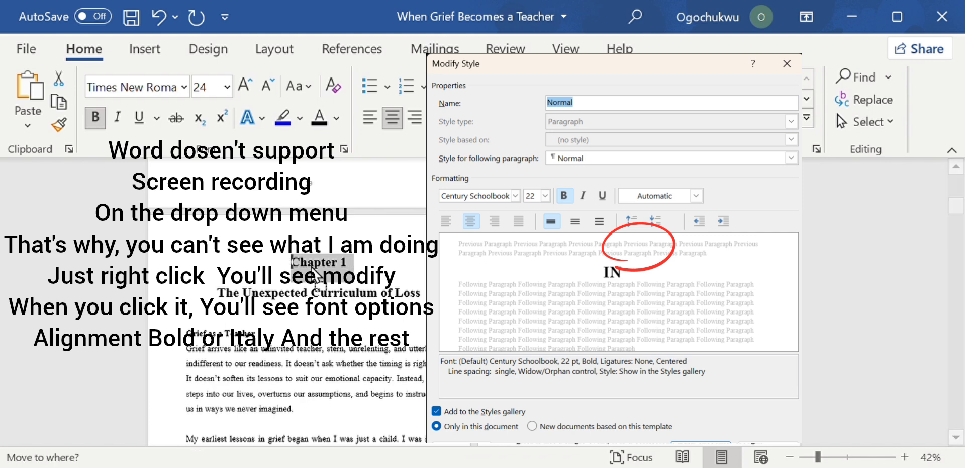
{"action": "left_click", "coordinate": [351, 262]}
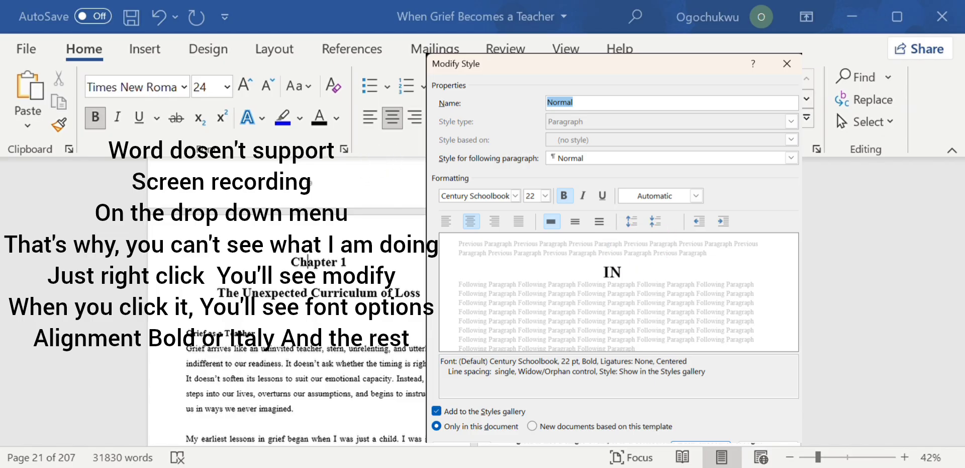
{"action": "key", "text": "Return"}
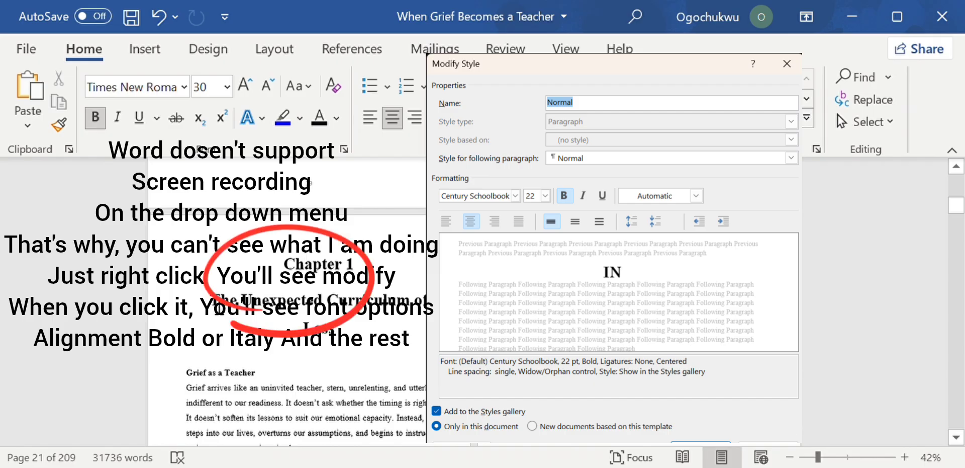
- Apply the No Spacing style to the chapter title "The Unexpected Curriculum of Loss"
{"action": "left_click_drag", "start_coordinate": [210, 301], "coordinate": [325, 322]}
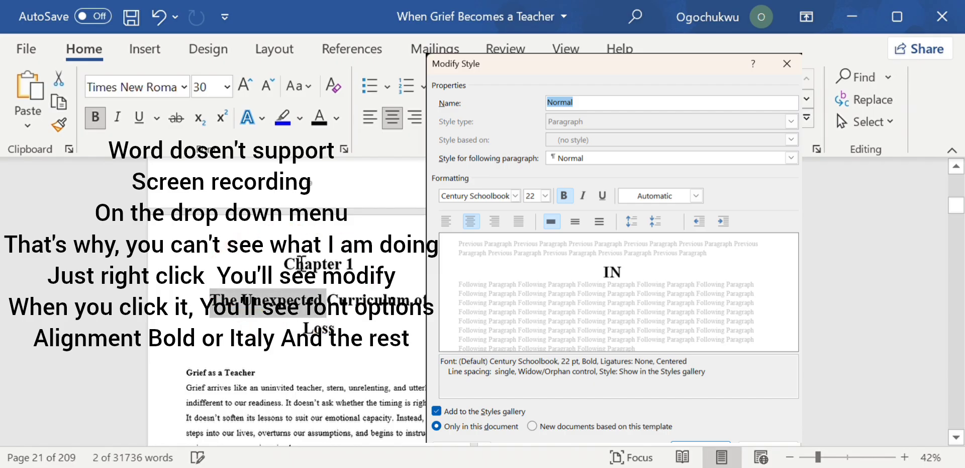
{"action": "left_click", "coordinate": [233, 318]}
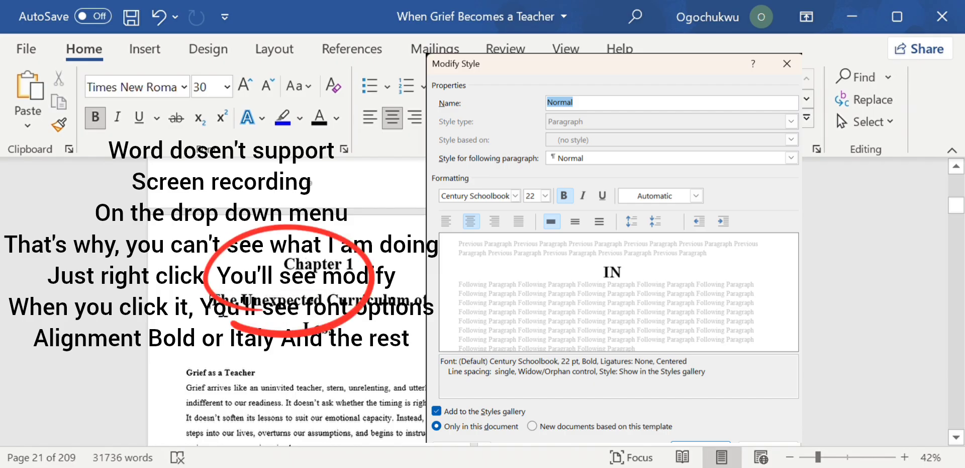
{"action": "left_click_drag", "start_coordinate": [221, 300], "coordinate": [369, 353]}
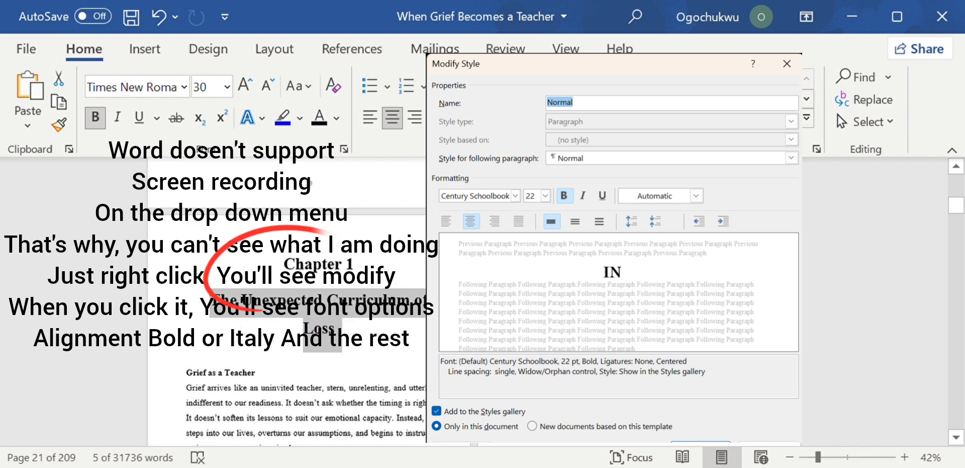
{"action": "key", "text": "ctrl+z"}
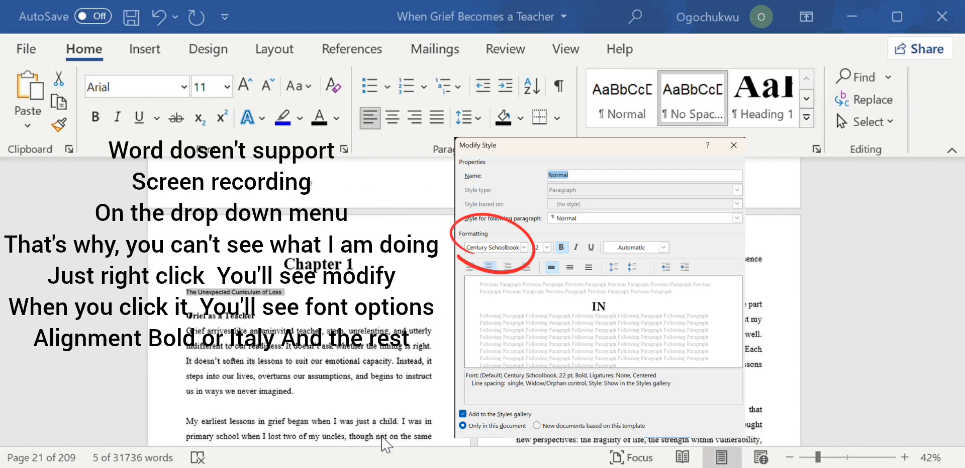
- Modify the No Spacing style to Berlin Sans FB Demi, centred, with a larger font size
{"action": "key", "text": "Return"}
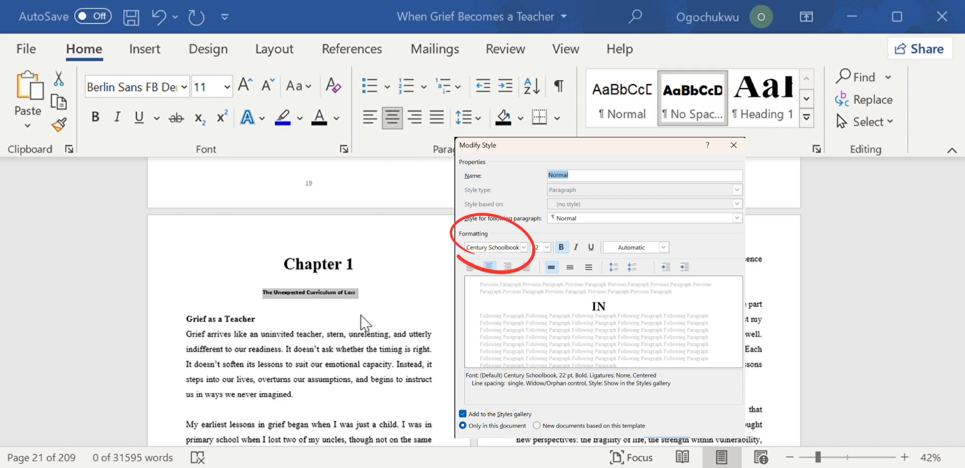
{"action": "key", "text": "Return"}
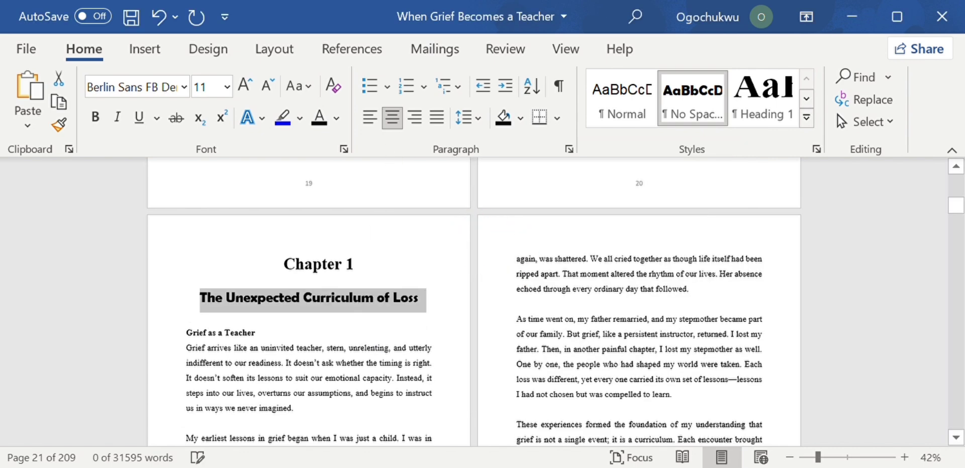
- Check the headings from the Chapter 1 title on to the start of Chapter 2
{"action": "left_click", "coordinate": [571, 318]}
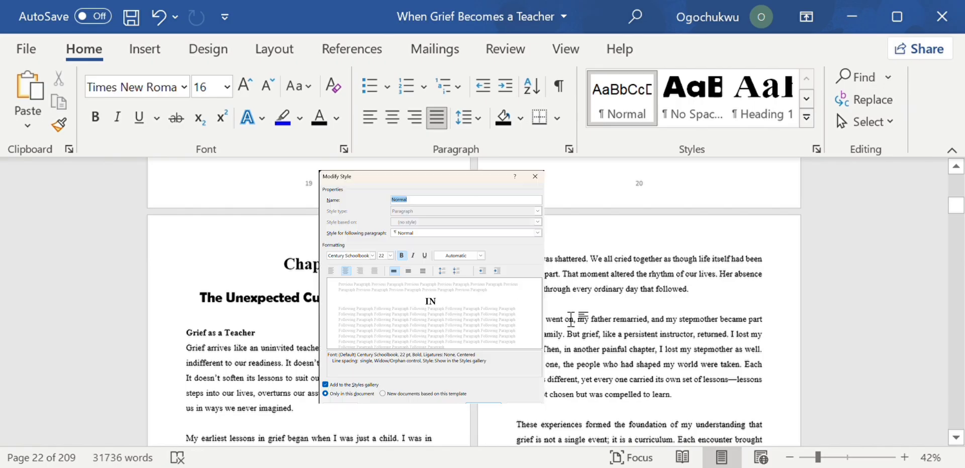
{"action": "scroll", "coordinate": [571, 318], "scroll_direction": "down", "scroll_amount": 6}
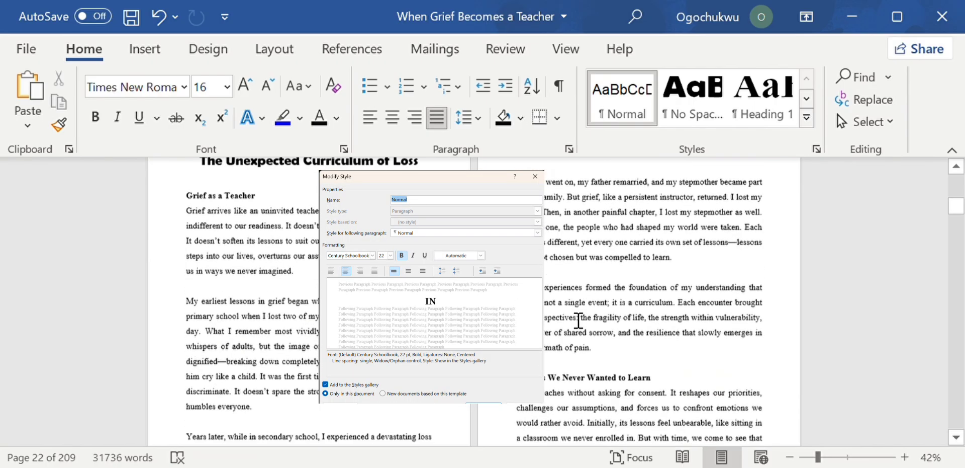
{"action": "scroll", "coordinate": [568, 311], "scroll_direction": "down", "scroll_amount": 5}
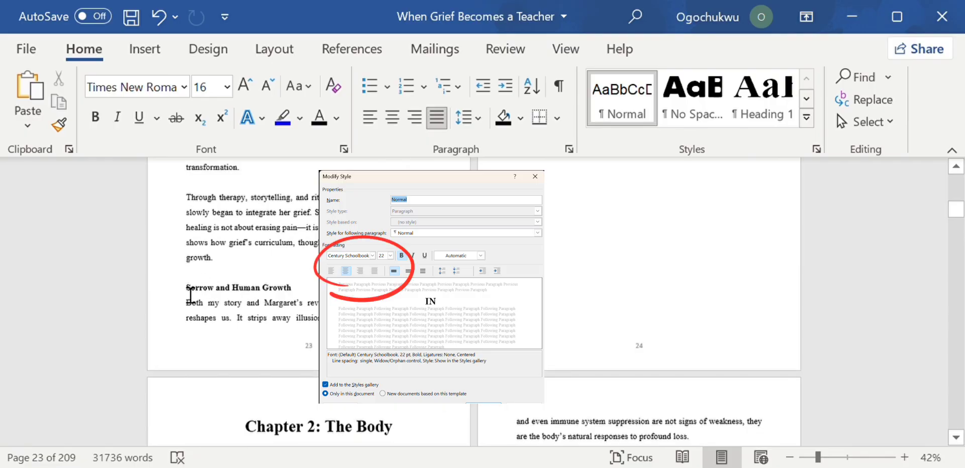
- Try Heading 2 on the subheading "Sorrow and Human Growth" and modify the Heading 2 style to bold
{"action": "left_click_drag", "start_coordinate": [191, 291], "coordinate": [291, 300]}
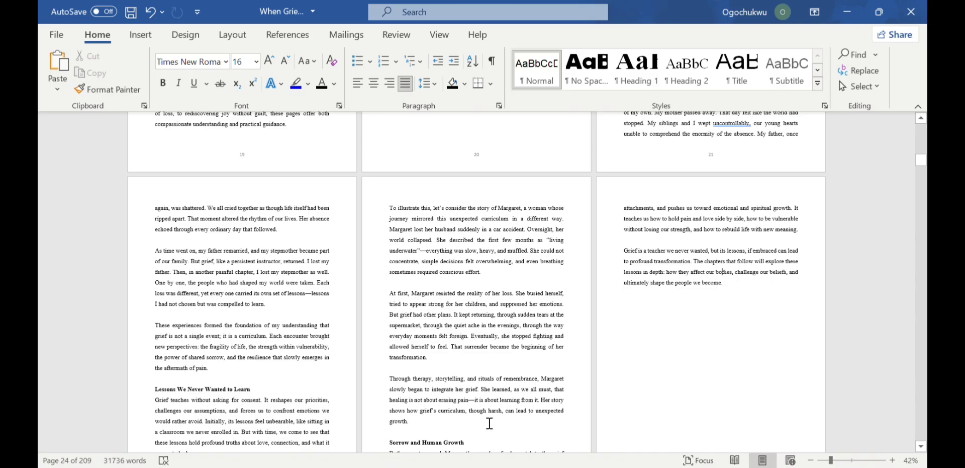
{"action": "scroll", "coordinate": [490, 423], "scroll_direction": "down", "scroll_amount": 2}
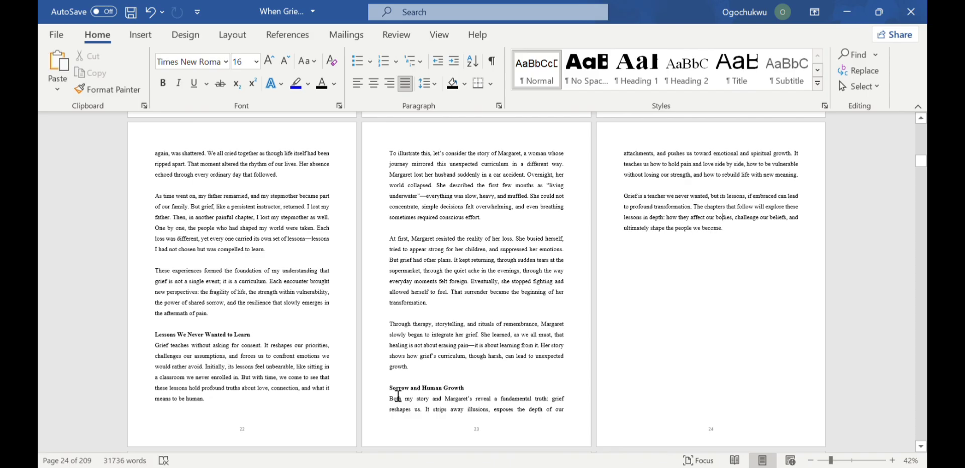
{"action": "left_click_drag", "start_coordinate": [390, 387], "coordinate": [468, 389]}
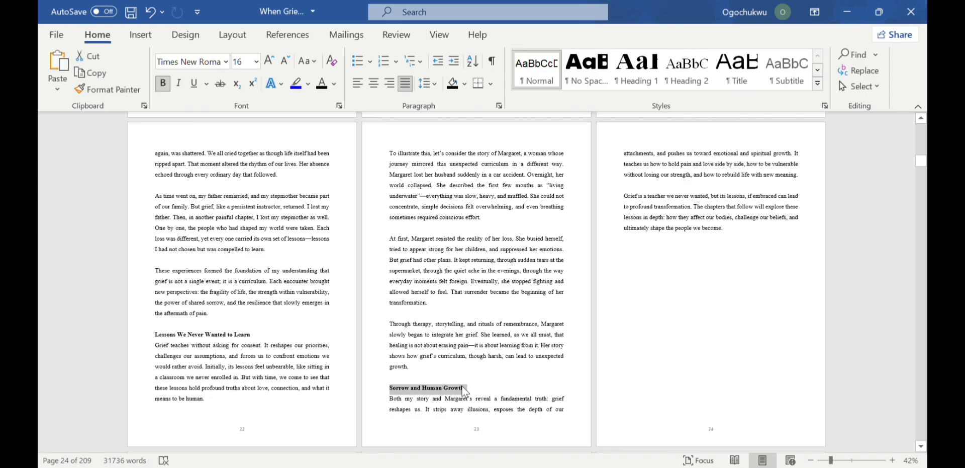
{"action": "left_click", "coordinate": [695, 89]}
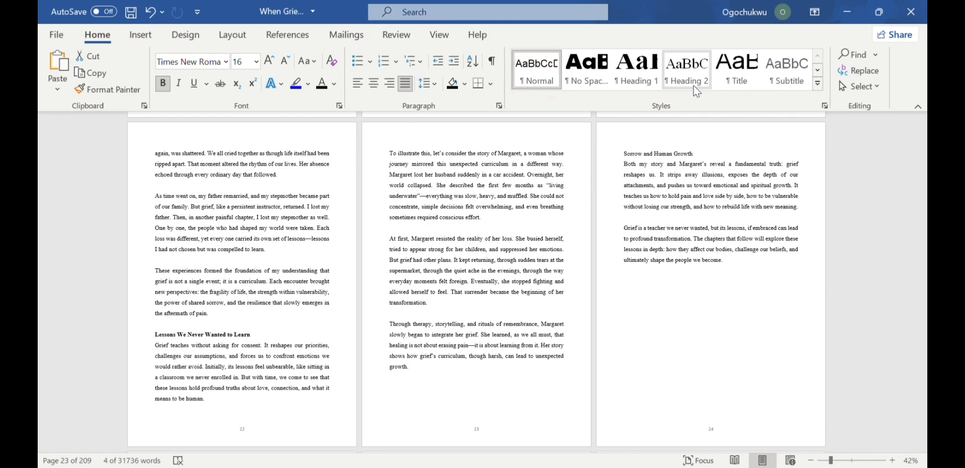
{"action": "left_click", "coordinate": [695, 85]}
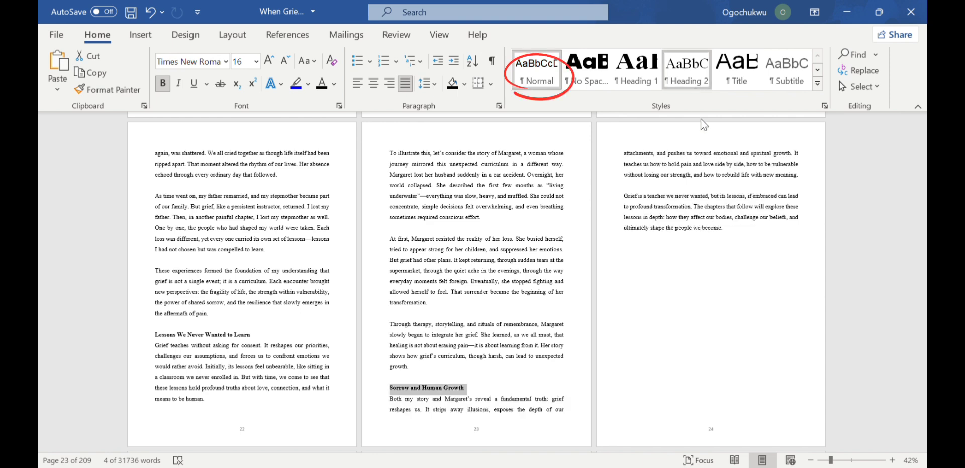
{"action": "left_click", "coordinate": [720, 115]}
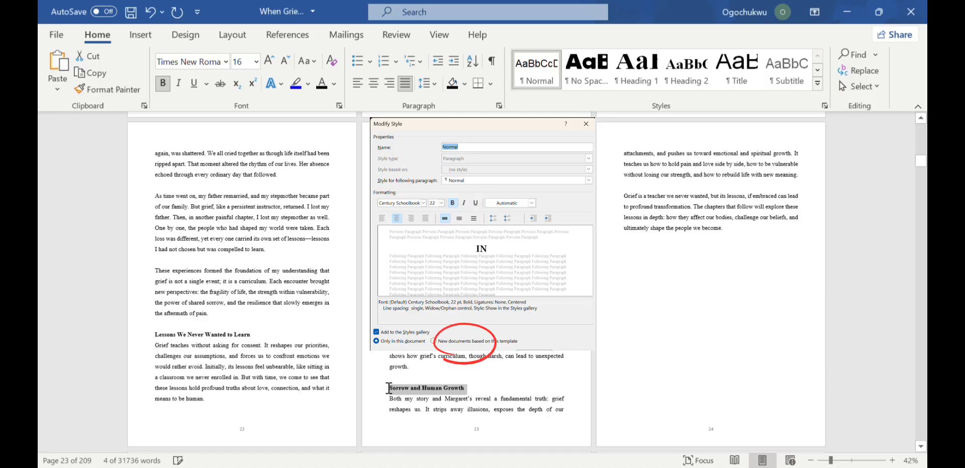
- Apply the Heading 2 style to the subheading "Lessons We Never Wanted to Learn"
{"action": "scroll", "coordinate": [387, 442], "scroll_direction": "down", "scroll_amount": 2}
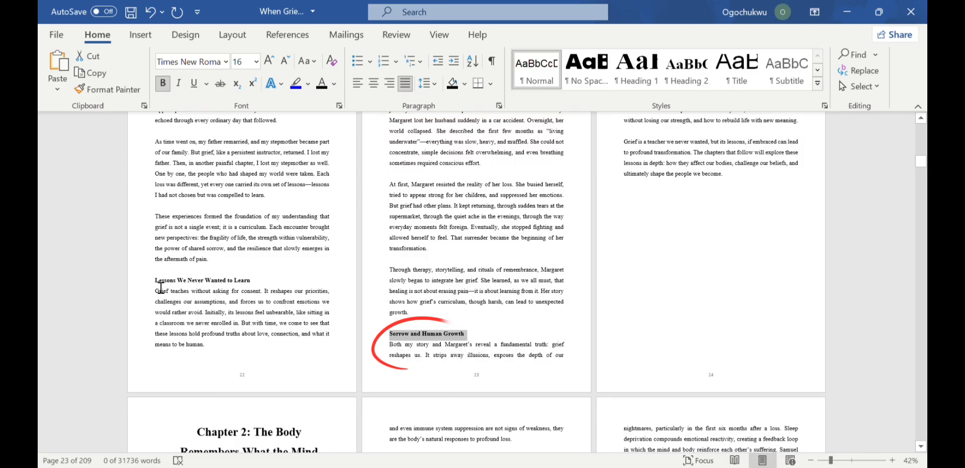
{"action": "double_click", "coordinate": [161, 285]}
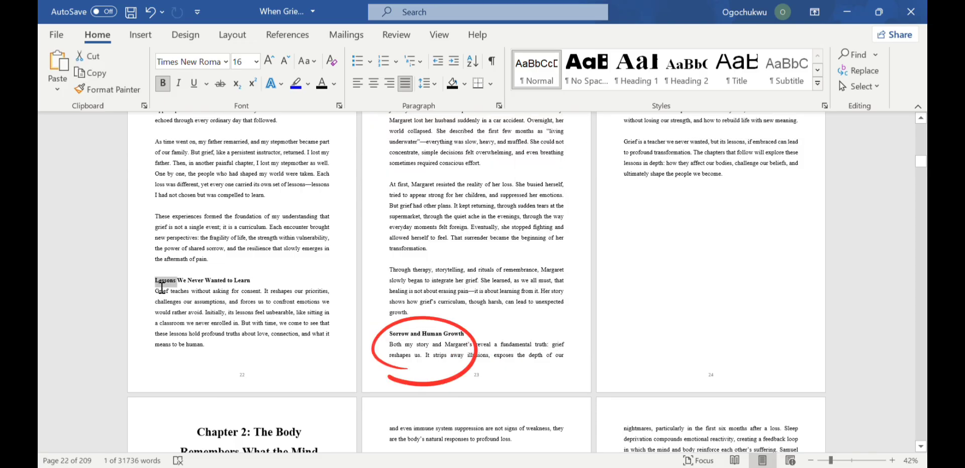
{"action": "left_click_drag", "start_coordinate": [162, 288], "coordinate": [230, 291]}
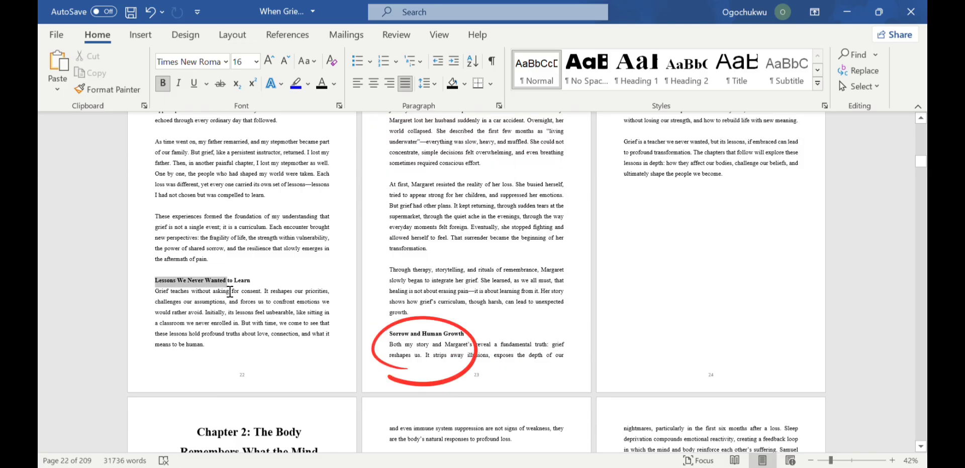
{"action": "left_click", "coordinate": [206, 284]}
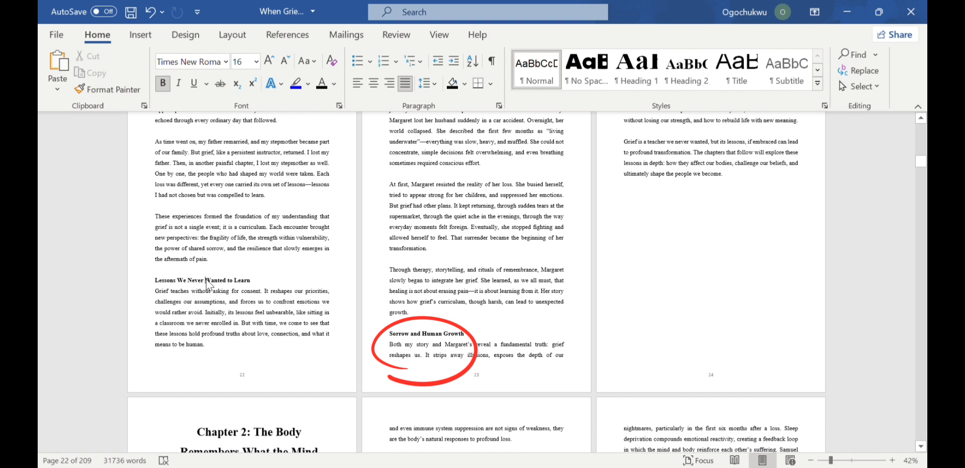
{"action": "left_click", "coordinate": [689, 81]}
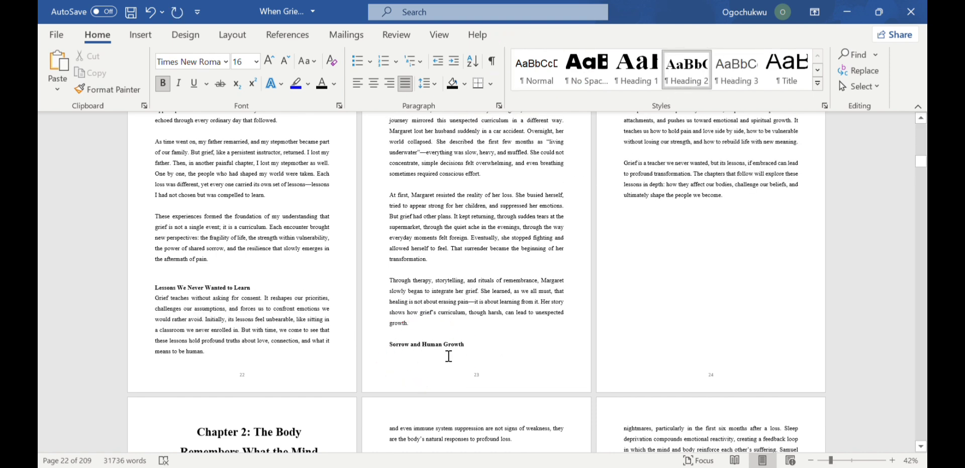
- Push the subheading "Sorrow and Human Growth" onto the next page, together with its body text
{"action": "left_click", "coordinate": [412, 335]}
{"action": "key", "text": "Return"}
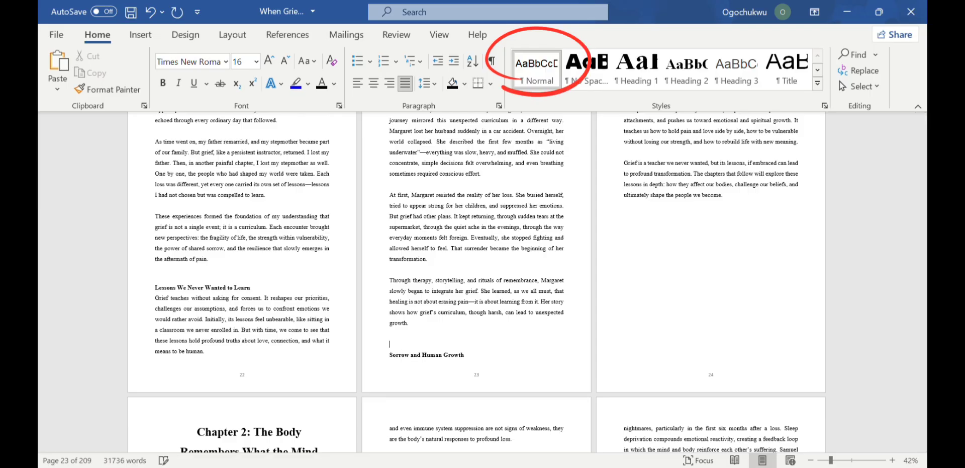
{"action": "key", "text": "ctrl+Return"}
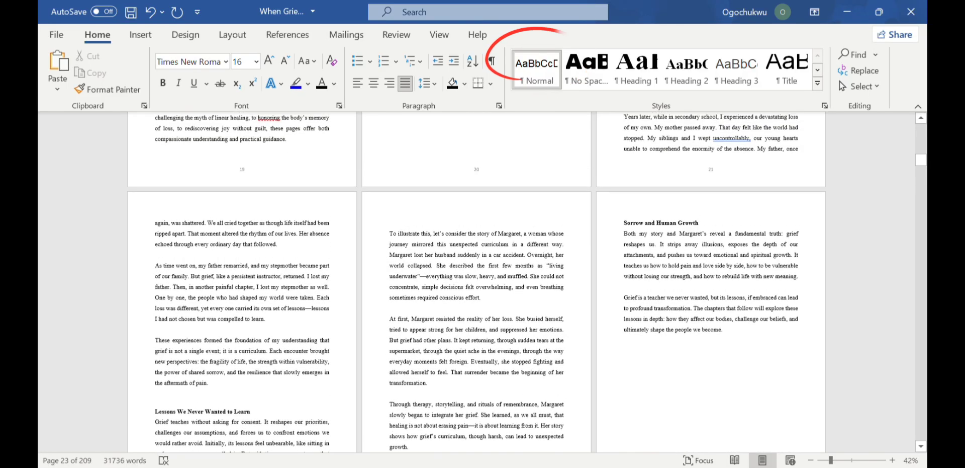
{"action": "scroll", "coordinate": [503, 394], "scroll_direction": "up", "scroll_amount": 5}
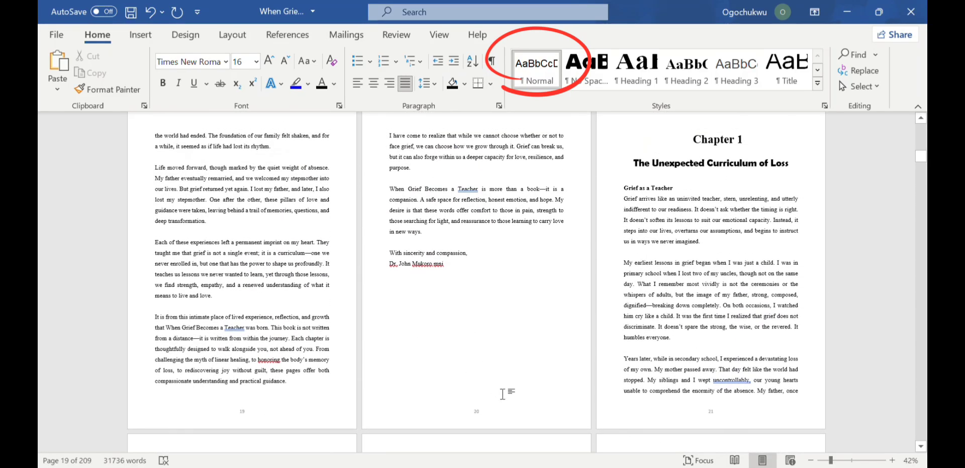
{"action": "scroll", "coordinate": [502, 394], "scroll_direction": "down", "scroll_amount": 5}
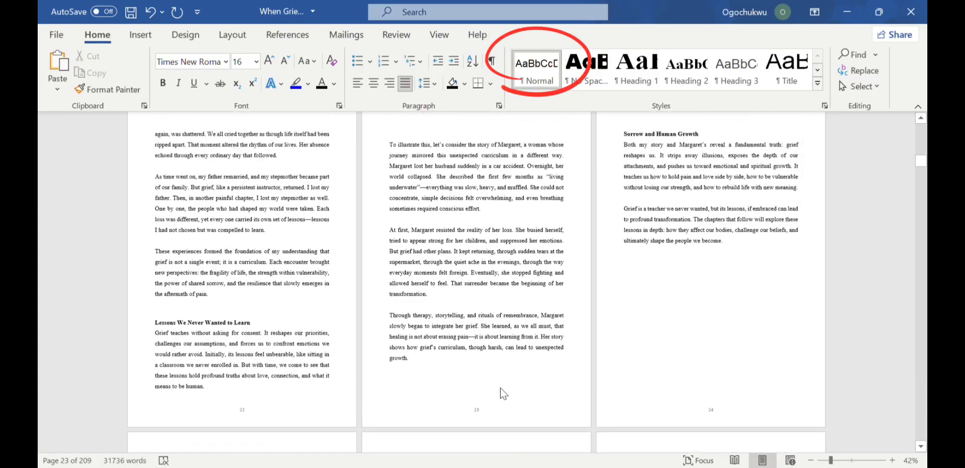
{"action": "scroll", "coordinate": [503, 393], "scroll_direction": "up", "scroll_amount": 1}
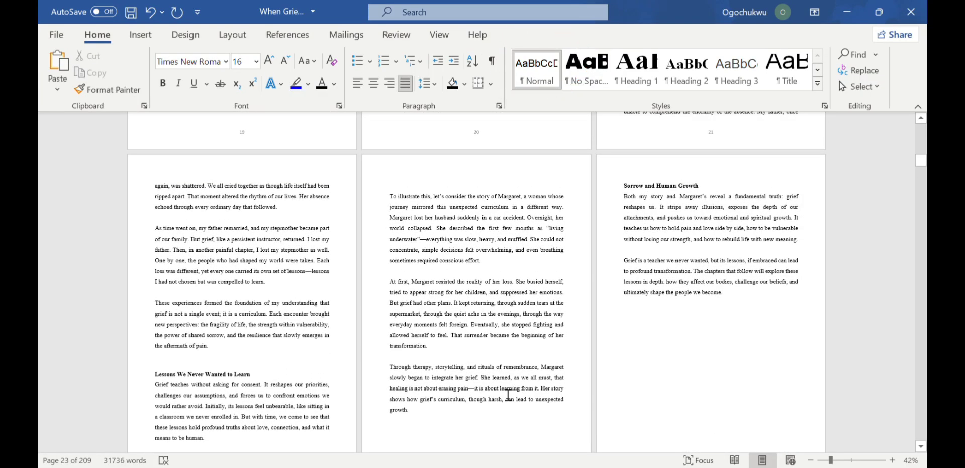
- Remove the colon after "Chapter 2" and put the chapter's title on its own line
{"action": "scroll", "coordinate": [509, 395], "scroll_direction": "down", "scroll_amount": 4}
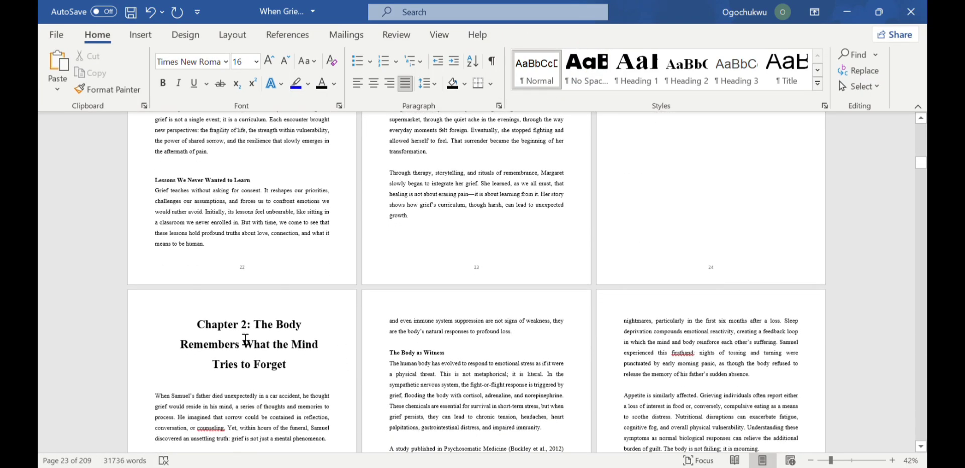
{"action": "left_click", "coordinate": [256, 329]}
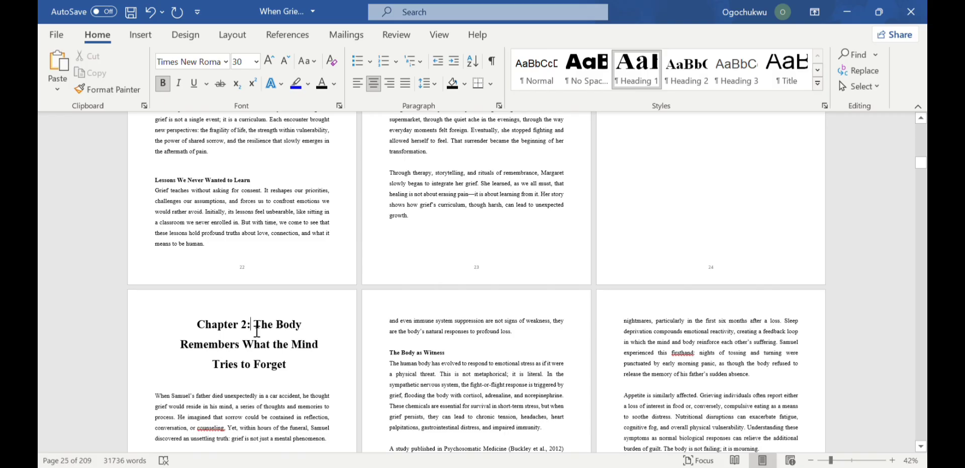
{"action": "key", "text": "BackSpace"}
{"action": "key", "text": "Return"}
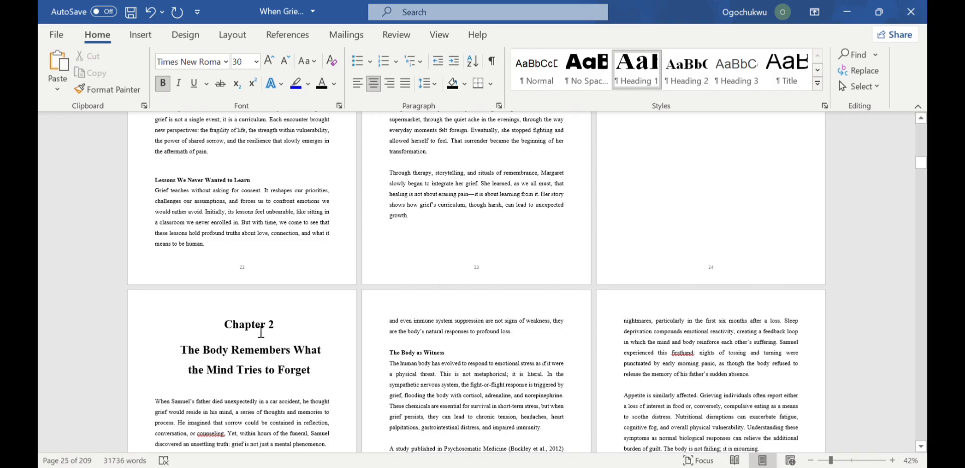
- Keep "Chapter 2" in Heading 1 and apply No Spacing to the title "The Body Remembers What the Mind Tries to Forget"
{"action": "left_click", "coordinate": [578, 83]}
{"action": "left_click", "coordinate": [632, 77]}
{"action": "left_click_drag", "start_coordinate": [189, 354], "coordinate": [311, 375]}
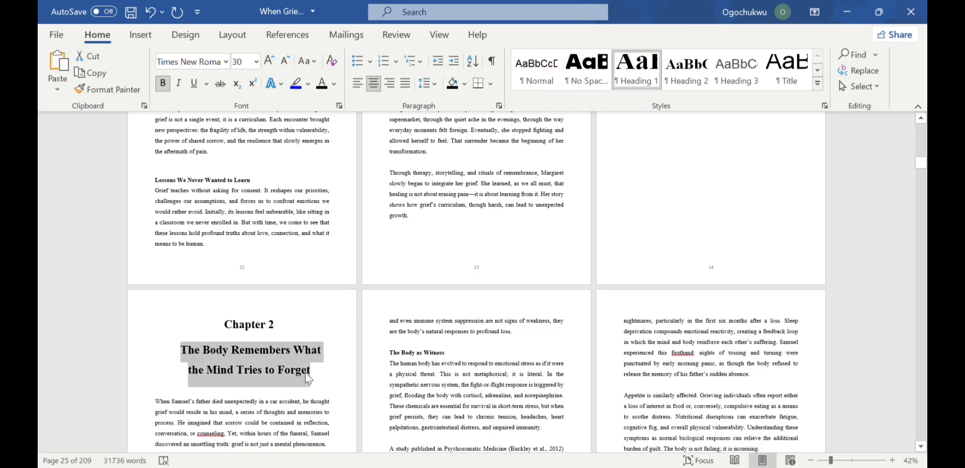
{"action": "left_click", "coordinate": [594, 81]}
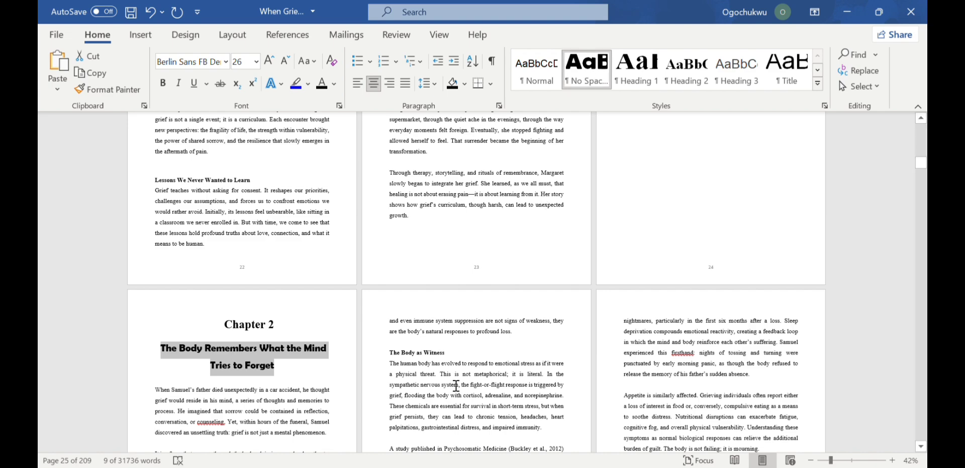
{"action": "left_click", "coordinate": [457, 385]}
- Apply the Heading 2 style to the subheading "Neuroscience and Physiology of Grief" in Chapter 2
{"action": "scroll", "coordinate": [456, 386], "scroll_direction": "down", "scroll_amount": 3}
{"action": "scroll", "coordinate": [456, 386], "scroll_direction": "down", "scroll_amount": 6}
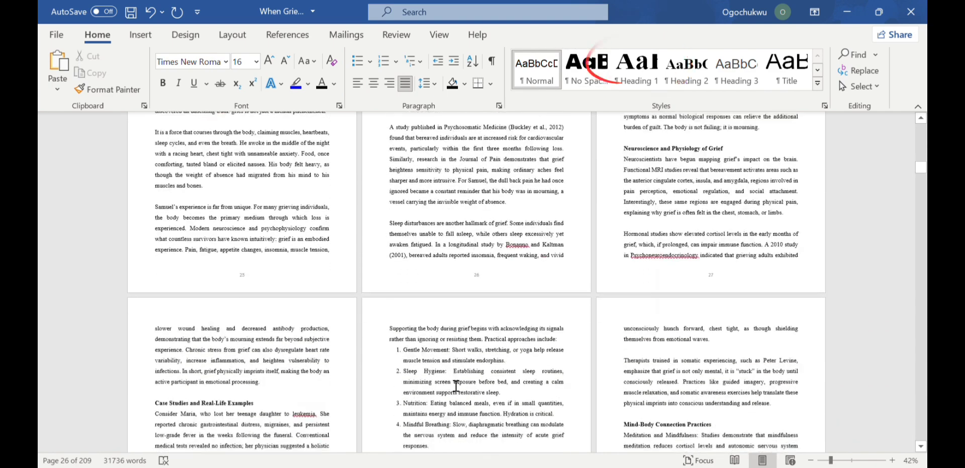
{"action": "scroll", "coordinate": [456, 385], "scroll_direction": "up", "scroll_amount": 4}
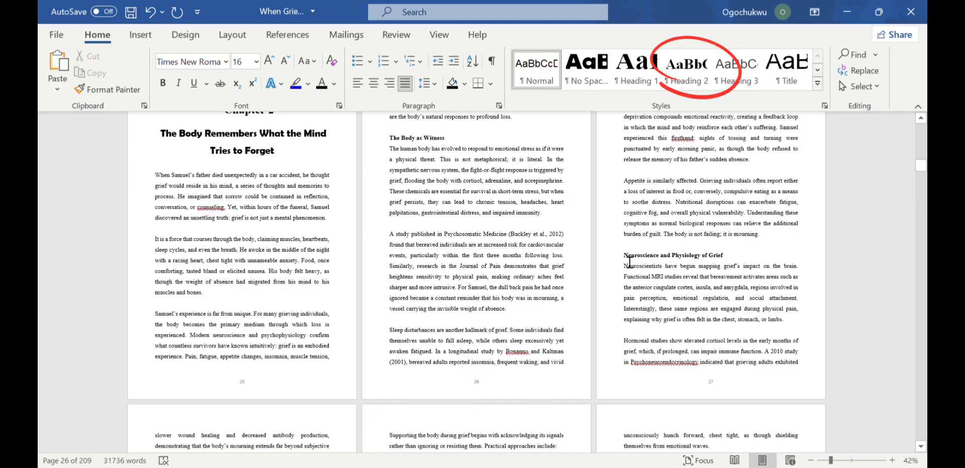
{"action": "left_click_drag", "start_coordinate": [625, 257], "coordinate": [738, 265]}
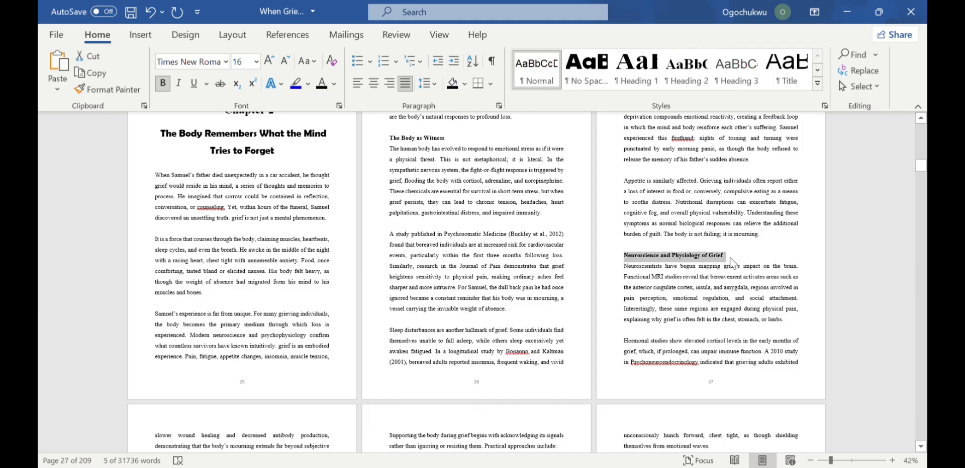
{"action": "left_click", "coordinate": [690, 80]}
{"action": "left_click", "coordinate": [692, 336]}
{"action": "scroll", "coordinate": [692, 337], "scroll_direction": "down", "scroll_amount": 5}
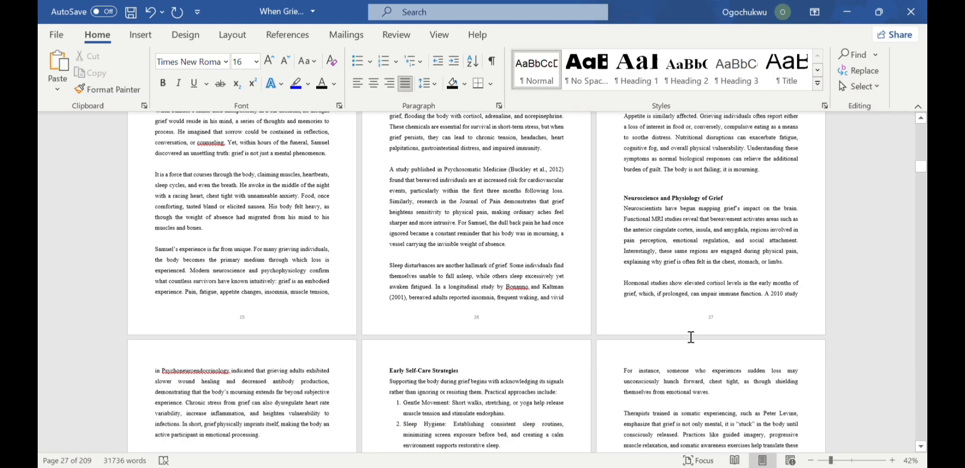
{"action": "scroll", "coordinate": [691, 336], "scroll_direction": "down", "scroll_amount": 5}
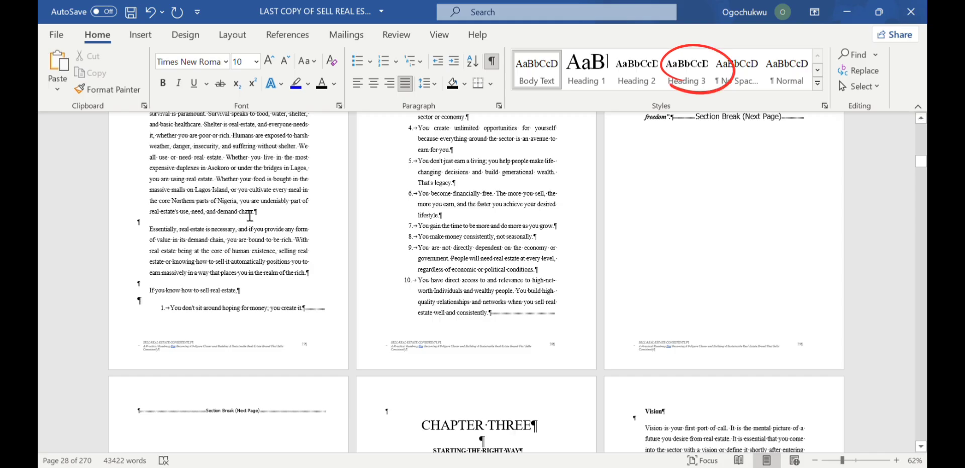
- Try inserting a blank page before the closing word "freedom" ahead of Chapter Three, and undo it
{"action": "left_click", "coordinate": [139, 38]}
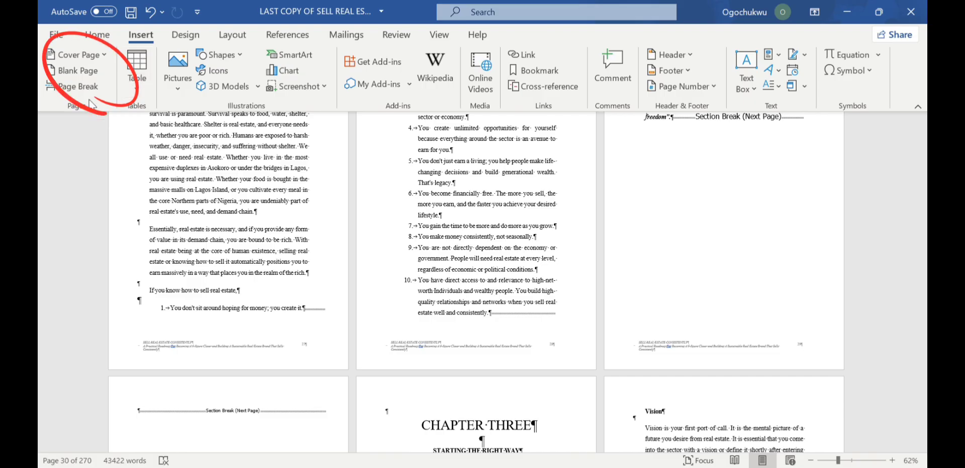
{"action": "left_click", "coordinate": [91, 73]}
{"action": "scroll", "coordinate": [398, 280], "scroll_direction": "down", "scroll_amount": 2}
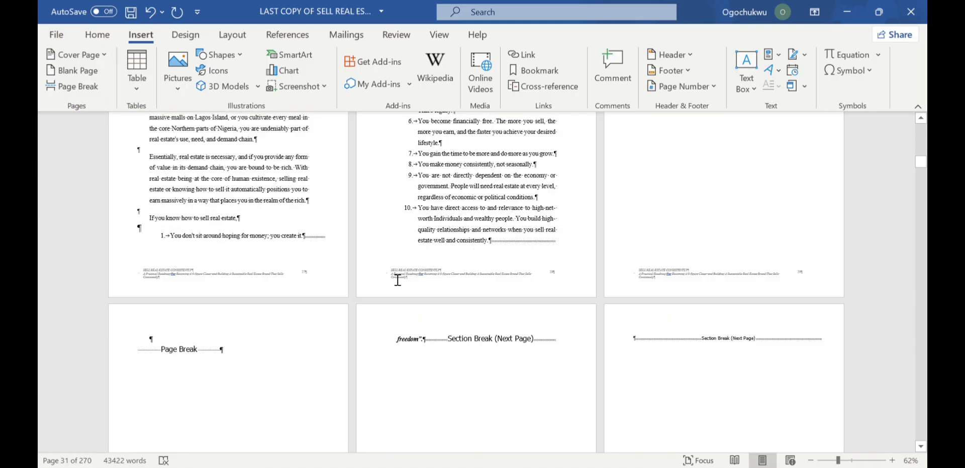
{"action": "scroll", "coordinate": [632, 355], "scroll_direction": "down", "scroll_amount": 2}
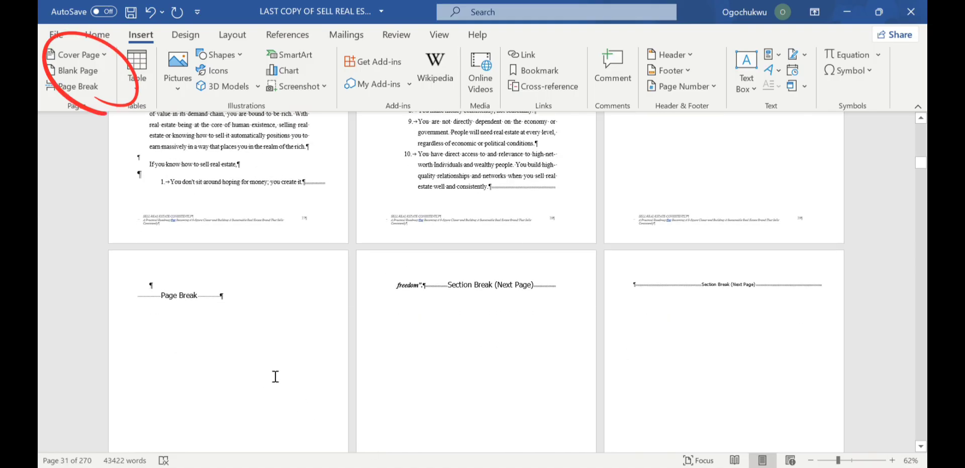
{"action": "key", "text": "ctrl+z"}
{"action": "scroll", "coordinate": [270, 374], "scroll_direction": "up", "scroll_amount": 5}
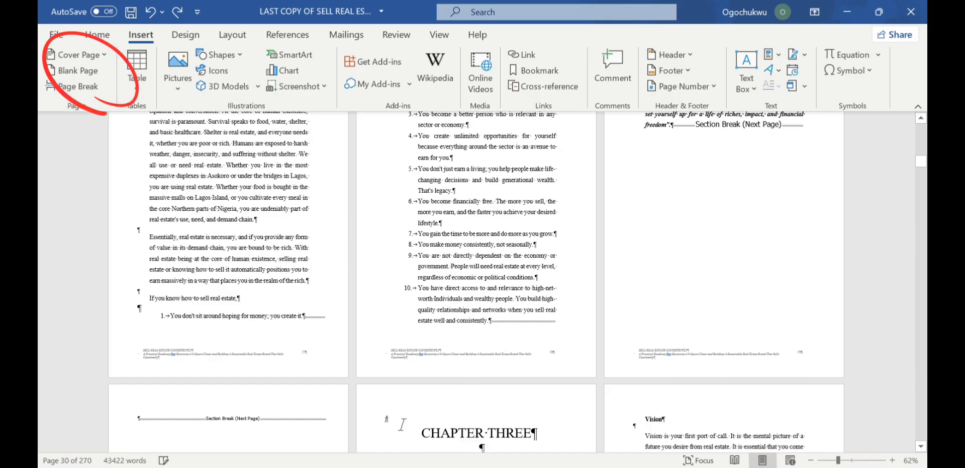
- Delete the section breaks before the "CHAPTER THREE" heading so it follows directly on the preceding text
{"action": "left_click", "coordinate": [403, 424]}
{"action": "key", "text": "BackSpace"}
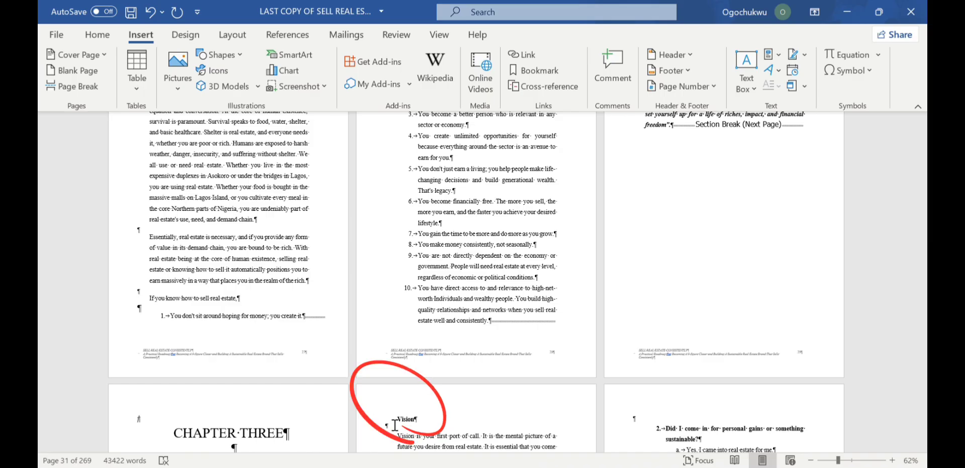
{"action": "key", "text": "BackSpace"}
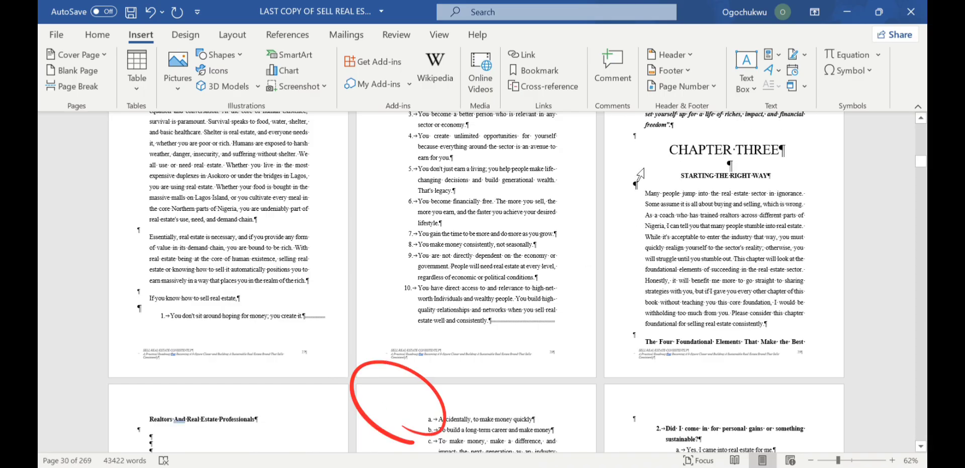
- Push the "CHAPTER THREE" heading onto the following page by adding empty paragraphs above it
{"action": "key", "text": "Return"}
{"action": "key", "text": "Return"}
{"action": "key", "text": "Return"}
{"action": "key", "text": "Return"}
{"action": "key", "text": "Return"}
{"action": "key", "text": "Return"}
{"action": "key", "text": "Return"}
{"action": "key", "text": "Return"}
{"action": "key", "text": "Return"}
{"action": "key", "text": "Return"}
{"action": "key", "text": "Return"}
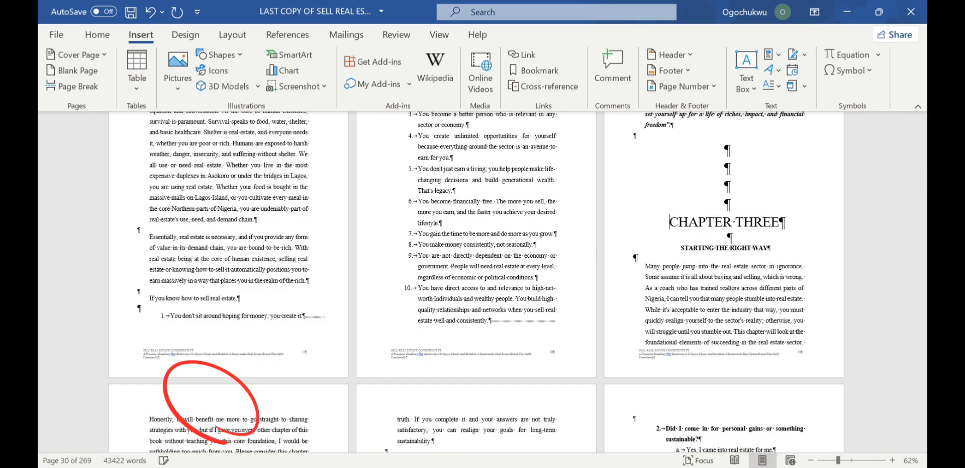
{"action": "key", "text": "Return"}
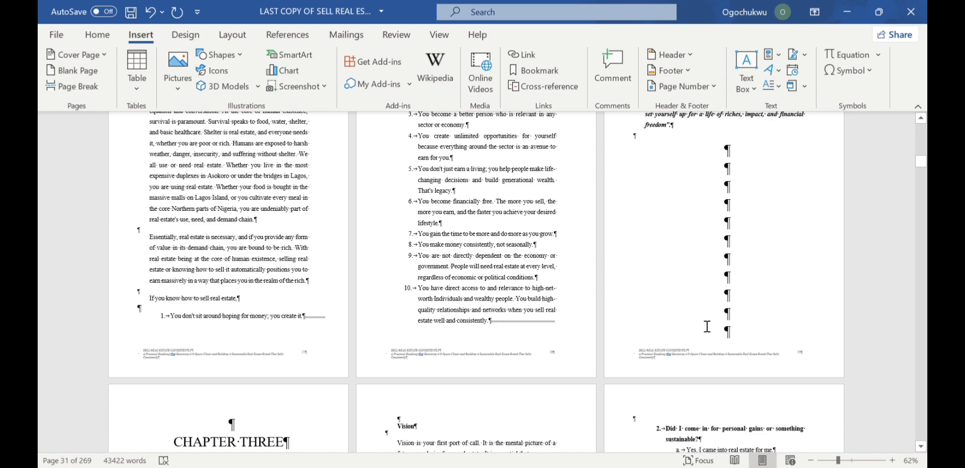
{"action": "scroll", "coordinate": [708, 326], "scroll_direction": "down", "scroll_amount": 3}
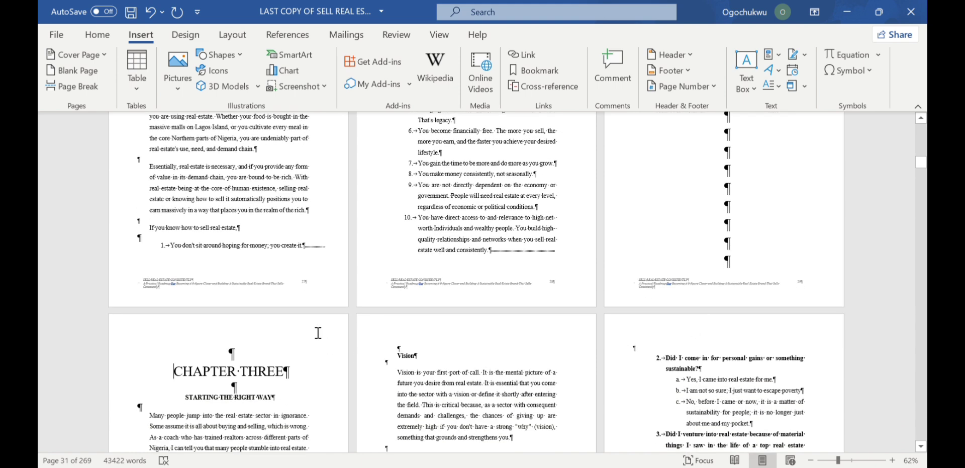
- Insert a page break below the closing quote that ends in "freedom", ahead of Chapter Three
{"action": "scroll", "coordinate": [439, 363], "scroll_direction": "down", "scroll_amount": 1}
{"action": "scroll", "coordinate": [439, 363], "scroll_direction": "up", "scroll_amount": 2}
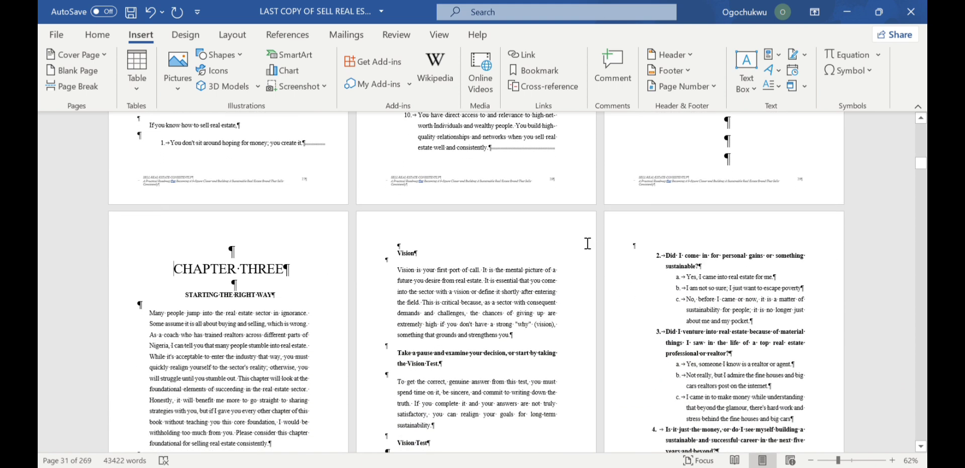
{"action": "scroll", "coordinate": [602, 220], "scroll_direction": "up", "scroll_amount": 2}
{"action": "scroll", "coordinate": [601, 220], "scroll_direction": "up", "scroll_amount": 1}
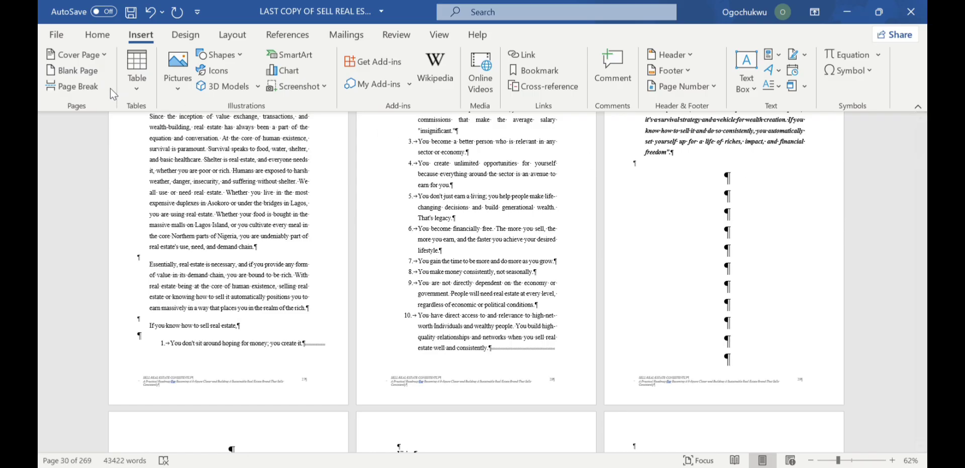
{"action": "left_click", "coordinate": [79, 85]}
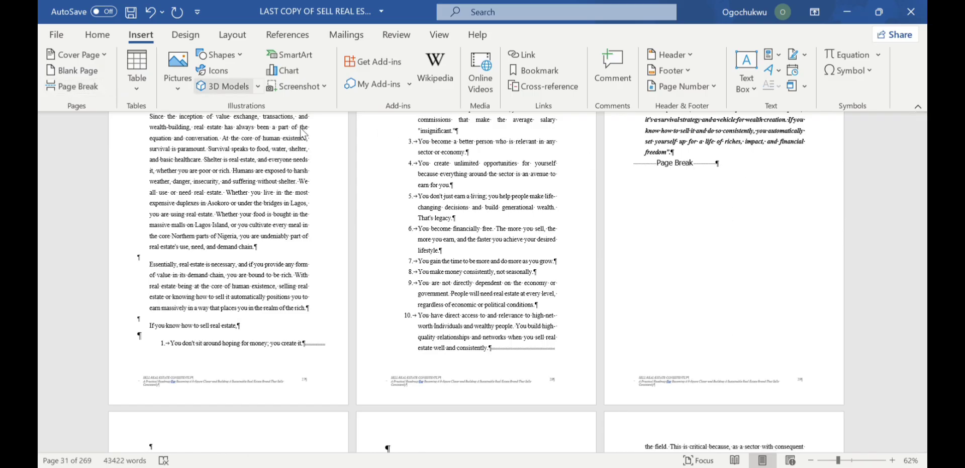
- Delete the surplus empty paragraphs above the "CHAPTER THREE" heading so it sits at the start of its page
{"action": "scroll", "coordinate": [265, 451], "scroll_direction": "down", "scroll_amount": 2}
{"action": "scroll", "coordinate": [265, 450], "scroll_direction": "down", "scroll_amount": 4}
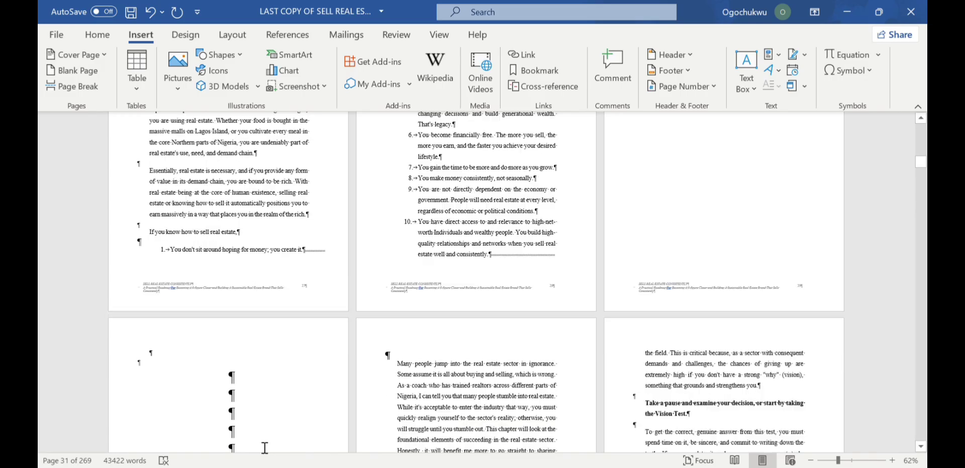
{"action": "scroll", "coordinate": [264, 403], "scroll_direction": "down", "scroll_amount": 2}
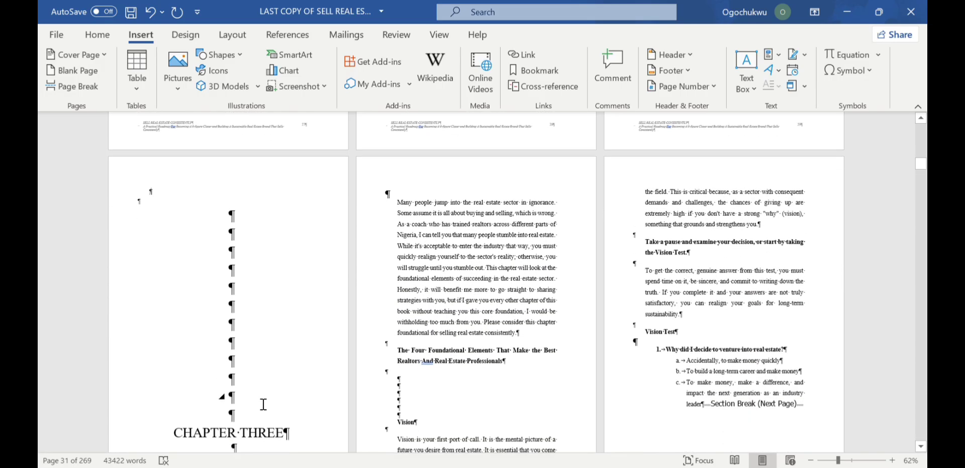
{"action": "scroll", "coordinate": [139, 413], "scroll_direction": "down", "scroll_amount": 6}
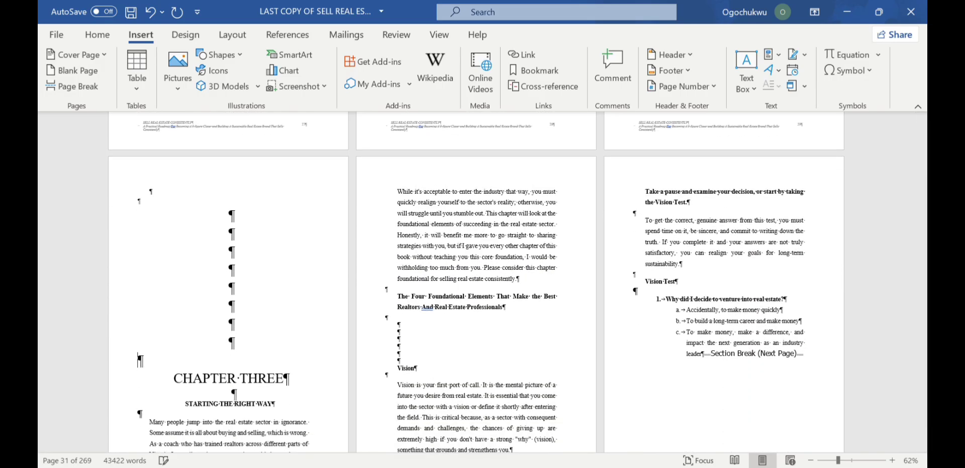
{"action": "key", "text": "BackSpace"}
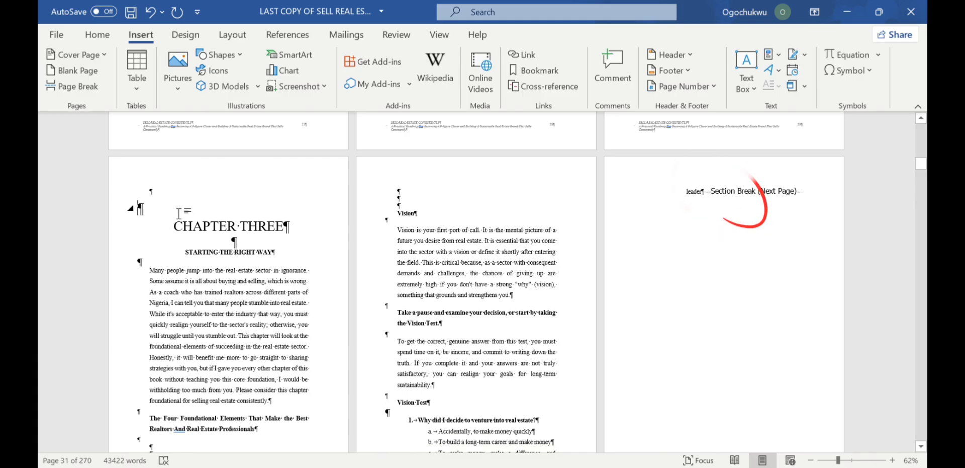
{"action": "key", "text": "BackSpace"}
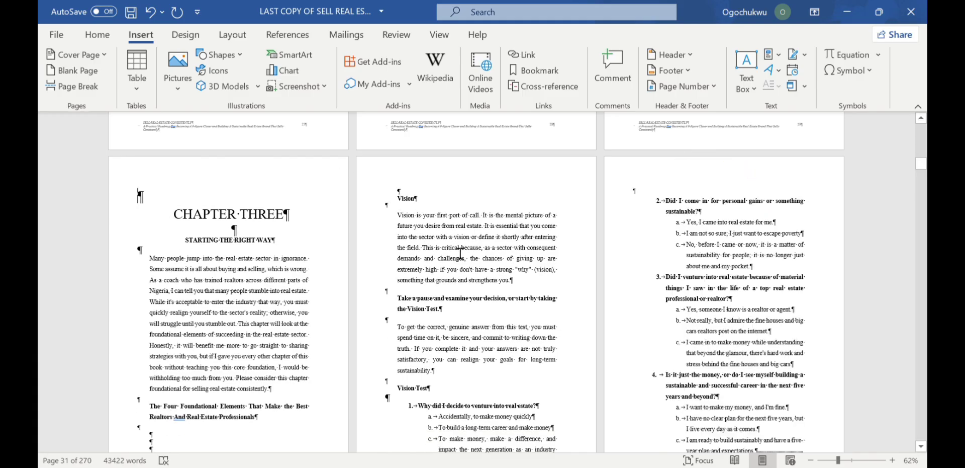
- Examine the page break after the closing quote and how Chapter Three starts on the following page
{"action": "scroll", "coordinate": [461, 254], "scroll_direction": "up", "scroll_amount": 5}
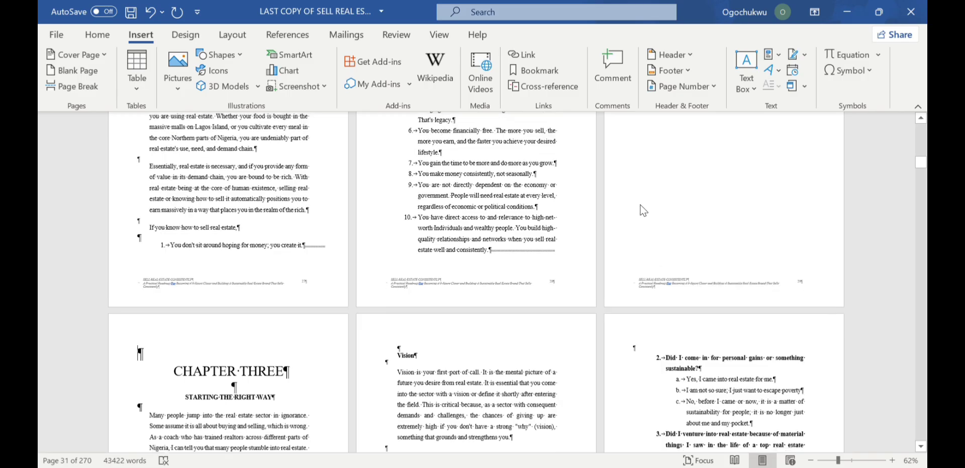
{"action": "scroll", "coordinate": [642, 211], "scroll_direction": "up", "scroll_amount": 3}
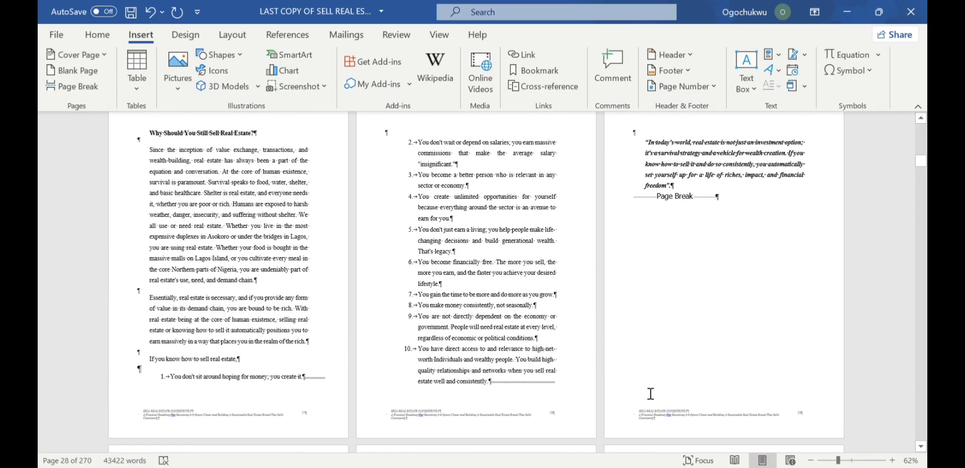
{"action": "scroll", "coordinate": [651, 394], "scroll_direction": "down", "scroll_amount": 3}
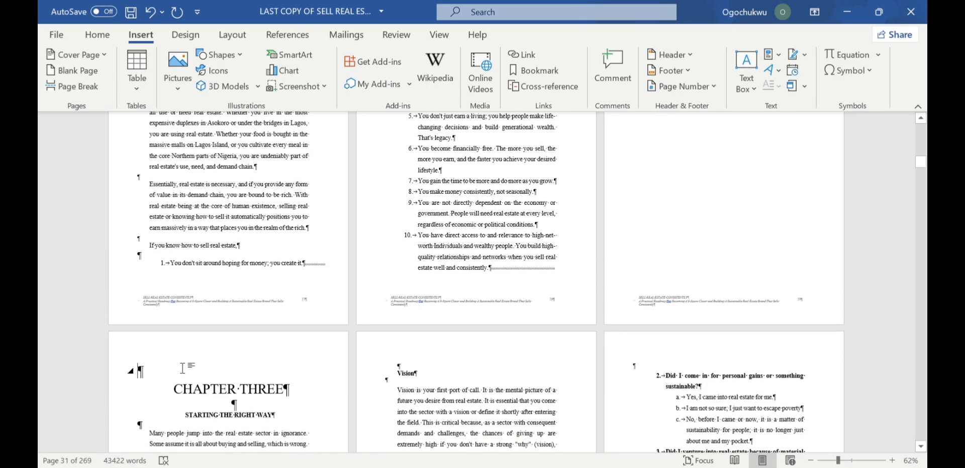
{"action": "scroll", "coordinate": [743, 213], "scroll_direction": "up", "scroll_amount": 1}
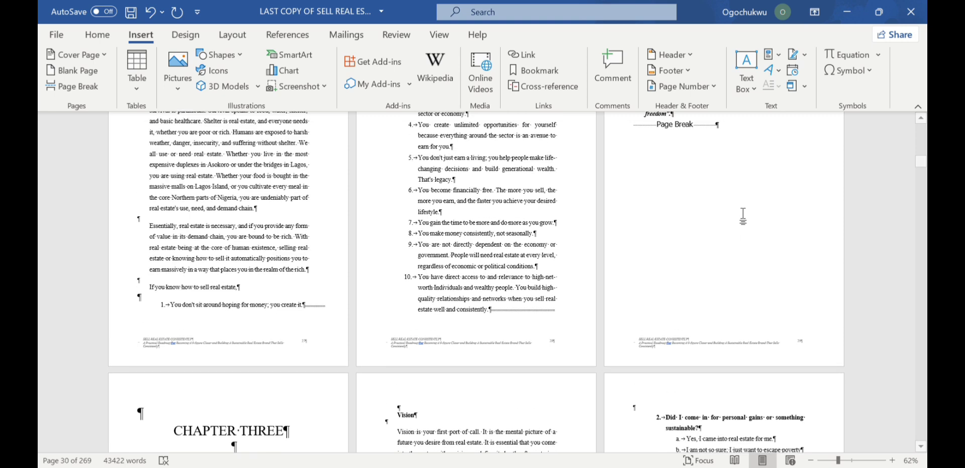
{"action": "scroll", "coordinate": [690, 131], "scroll_direction": "up", "scroll_amount": 1}
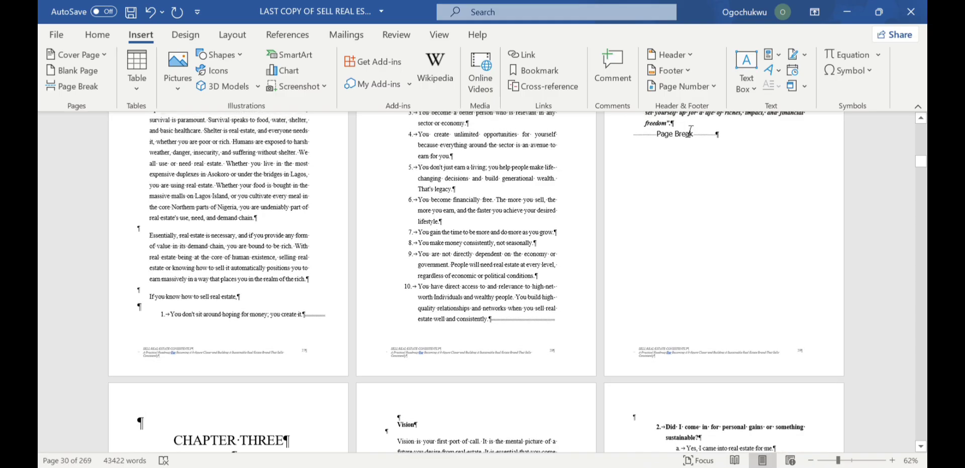
{"action": "scroll", "coordinate": [287, 439], "scroll_direction": "down", "scroll_amount": 3}
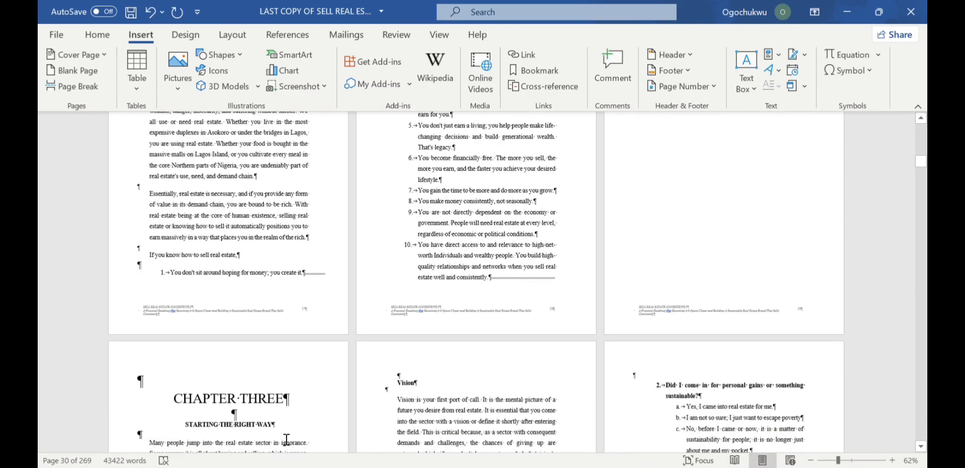
{"action": "scroll", "coordinate": [451, 408], "scroll_direction": "down", "scroll_amount": 5}
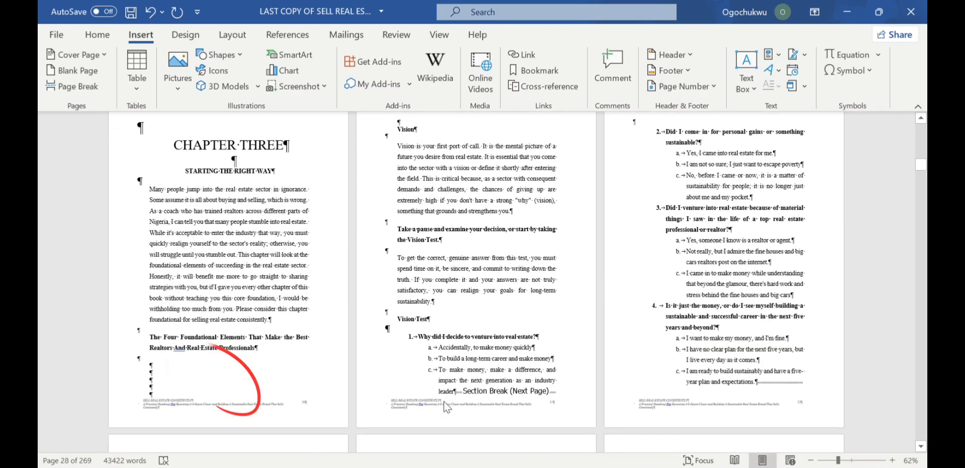
{"action": "scroll", "coordinate": [528, 200], "scroll_direction": "up", "scroll_amount": 6}
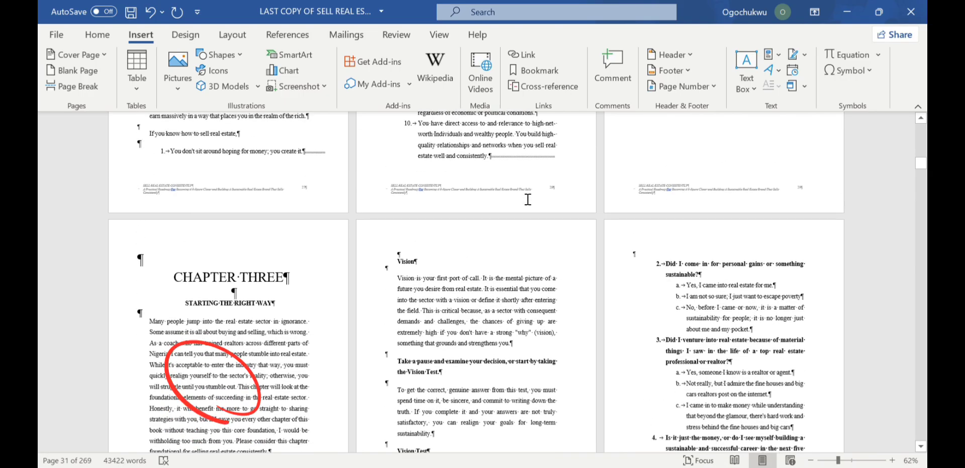
{"action": "scroll", "coordinate": [667, 173], "scroll_direction": "down", "scroll_amount": 3}
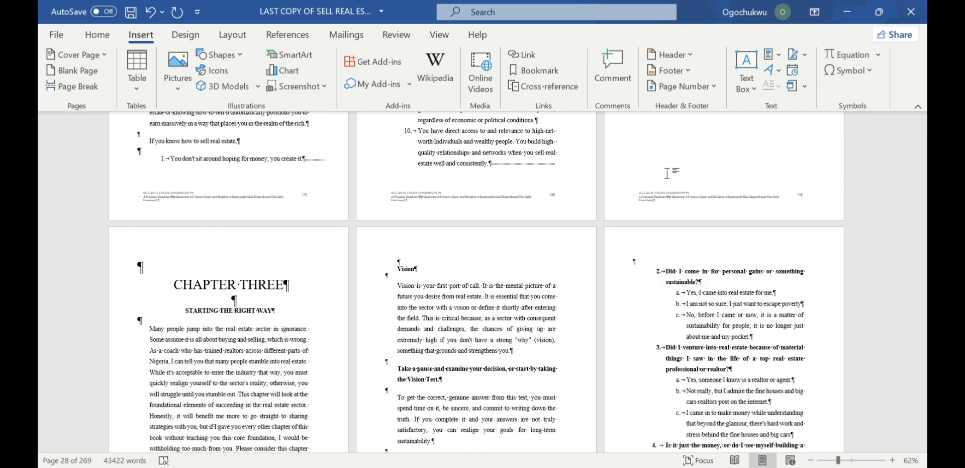
{"action": "scroll", "coordinate": [666, 186], "scroll_direction": "up", "scroll_amount": 2}
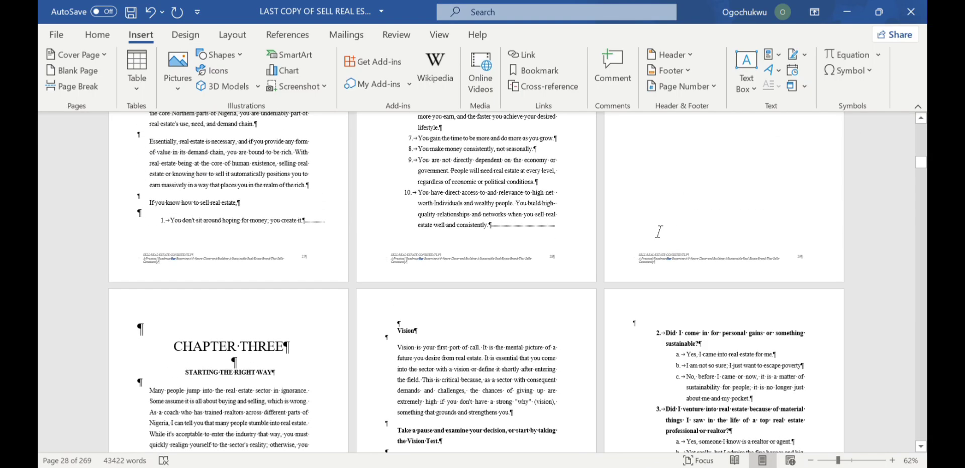
{"action": "scroll", "coordinate": [659, 231], "scroll_direction": "up", "scroll_amount": 3}
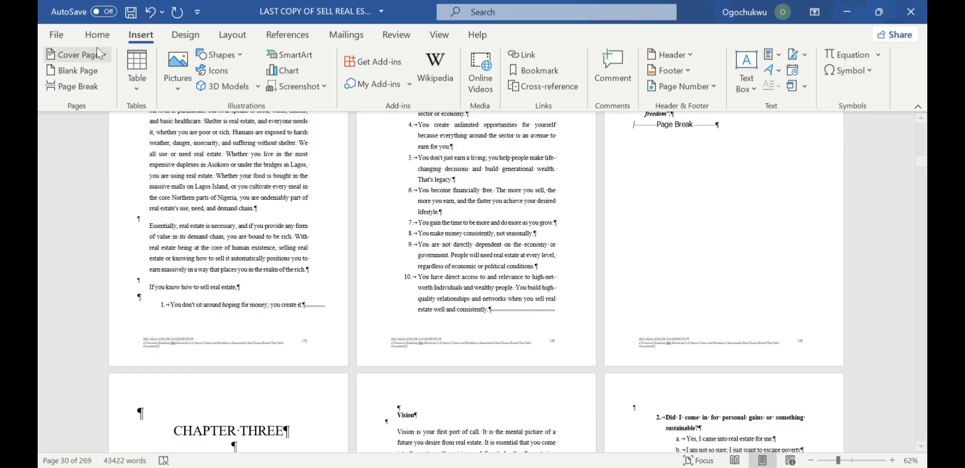
- Try adding a comment to the "Vision" subheading in Chapter Three, and undo it
{"action": "left_click", "coordinate": [180, 91]}
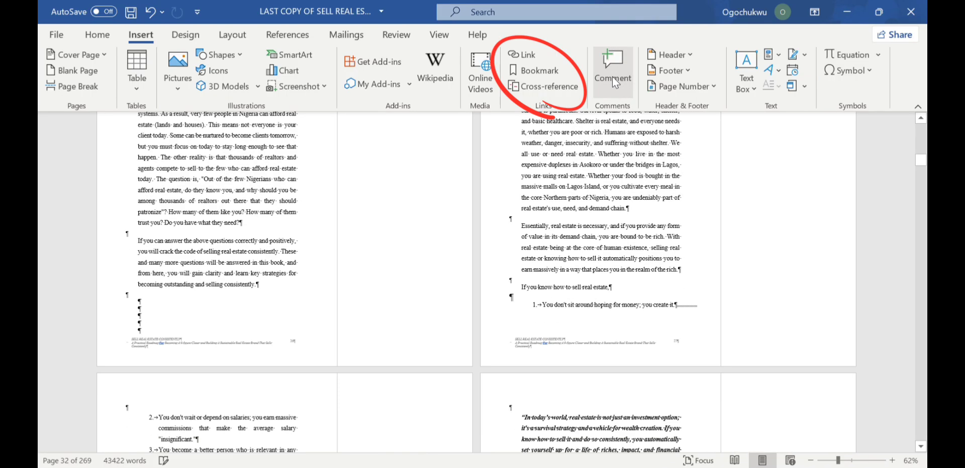
{"action": "left_click", "coordinate": [612, 76]}
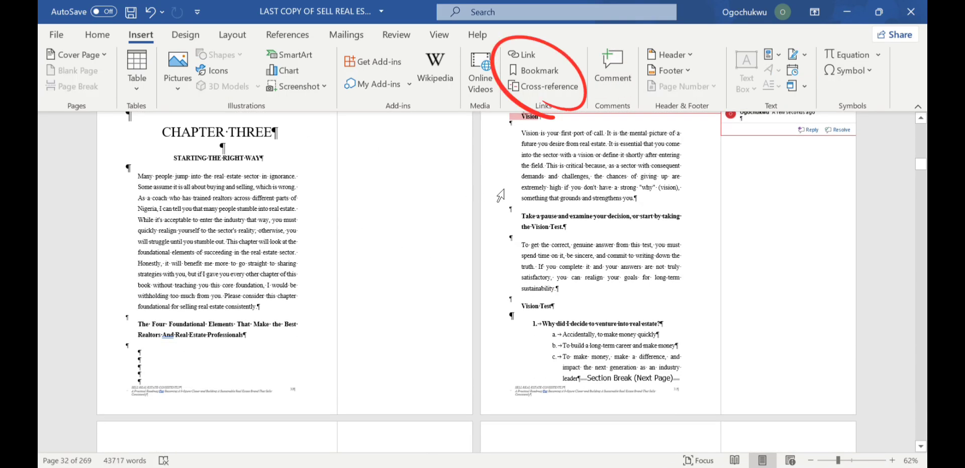
{"action": "scroll", "coordinate": [650, 171], "scroll_direction": "up", "scroll_amount": 2}
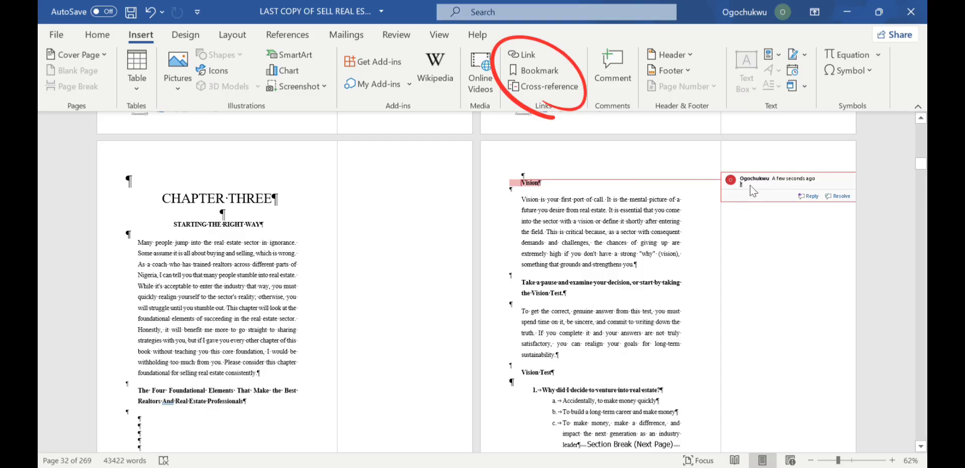
{"action": "key", "text": "ctrl+z"}
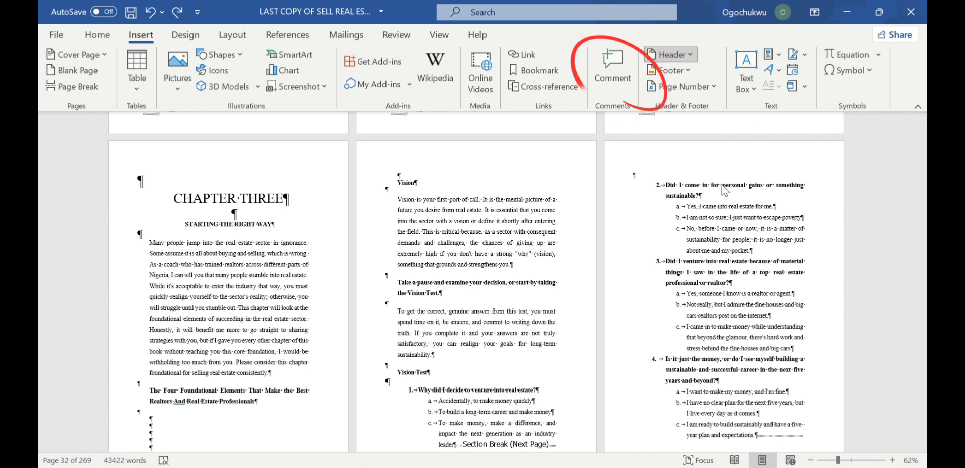
- Insert a built-in header with document title and date placeholders, set its distance from the top to 0.5", and return to the body text
{"action": "left_click", "coordinate": [760, 210]}
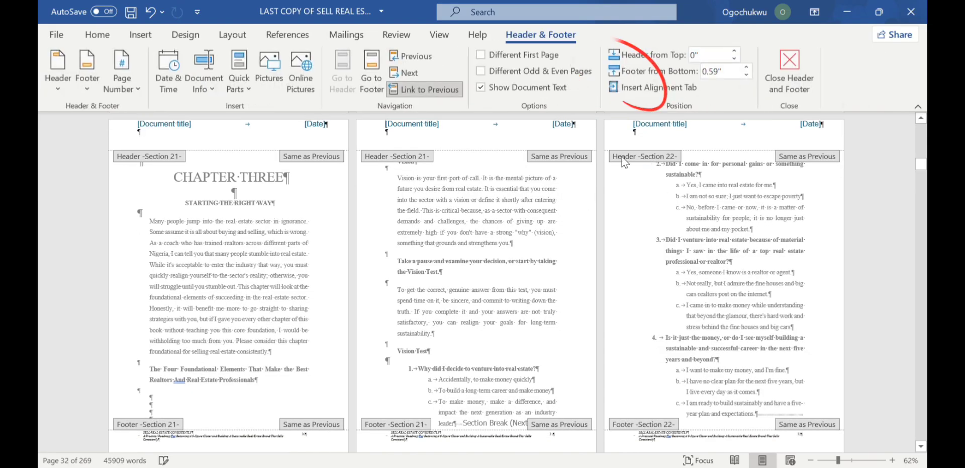
{"action": "scroll", "coordinate": [684, 151], "scroll_direction": "up", "scroll_amount": 2}
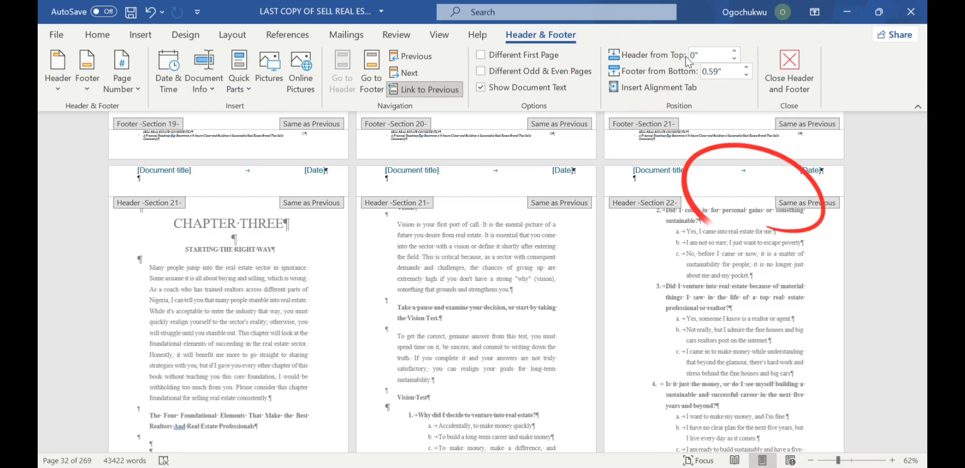
{"action": "left_click", "coordinate": [736, 52]}
{"action": "left_click", "coordinate": [735, 52]}
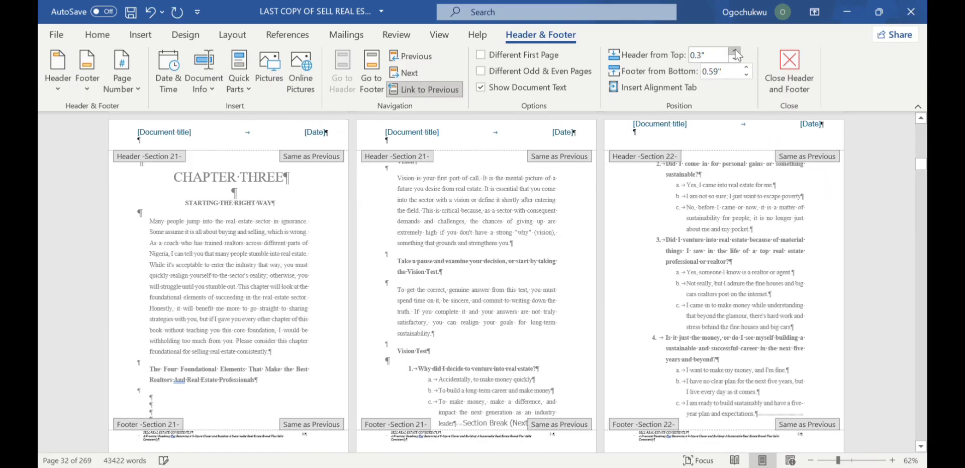
{"action": "left_click", "coordinate": [735, 52]}
{"action": "left_click", "coordinate": [736, 52]}
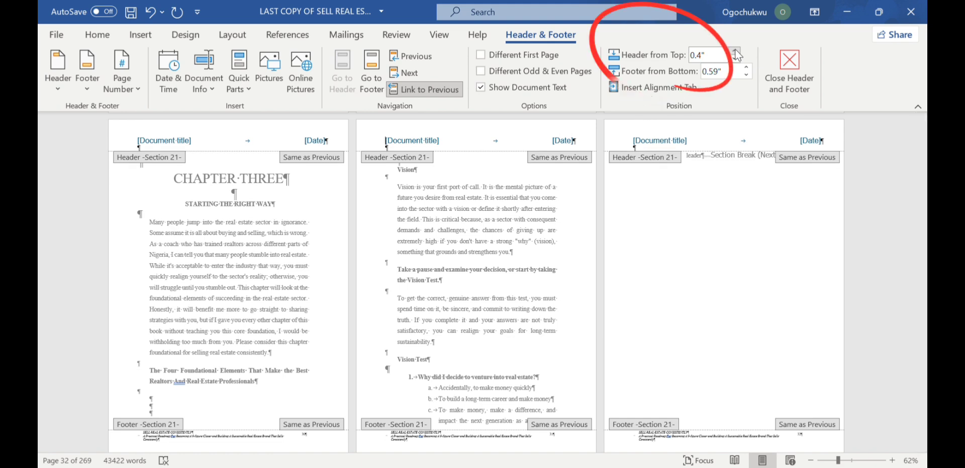
{"action": "left_click", "coordinate": [736, 52]}
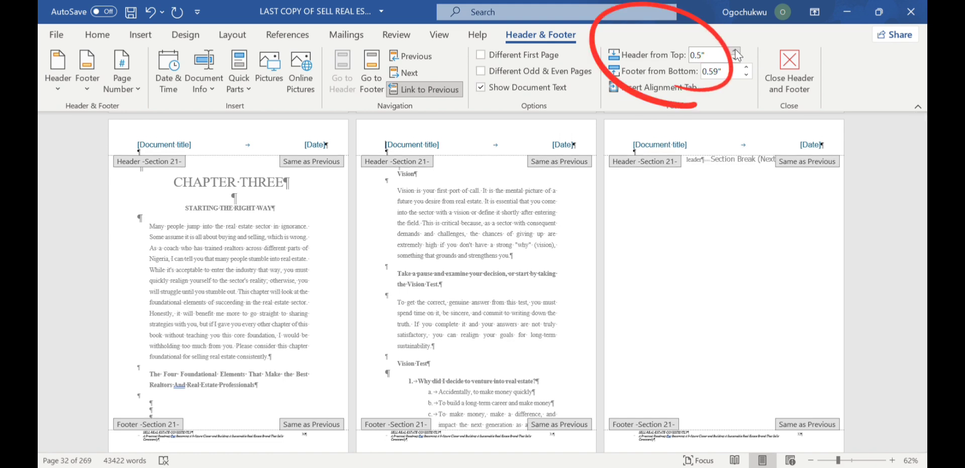
{"action": "double_click", "coordinate": [694, 232]}
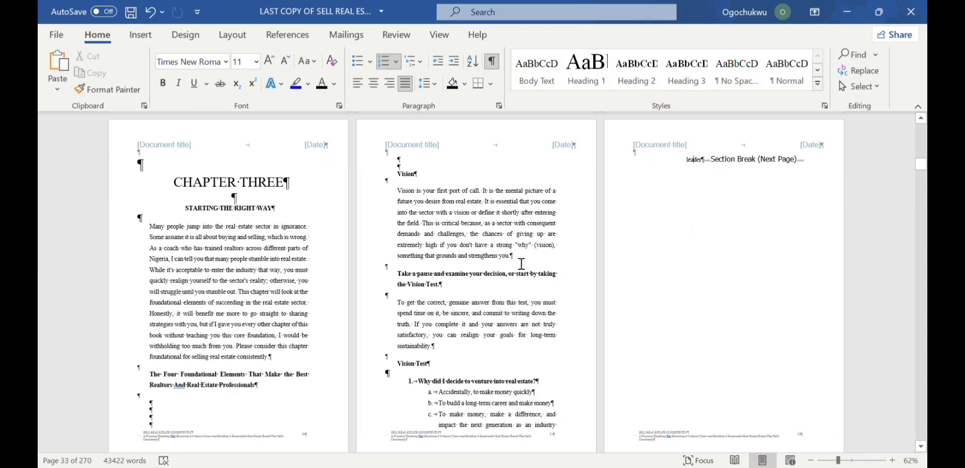
- Apply a dropped drop cap to the letter "M" that opens Chapter Three's first paragraph
{"action": "left_click", "coordinate": [141, 34]}
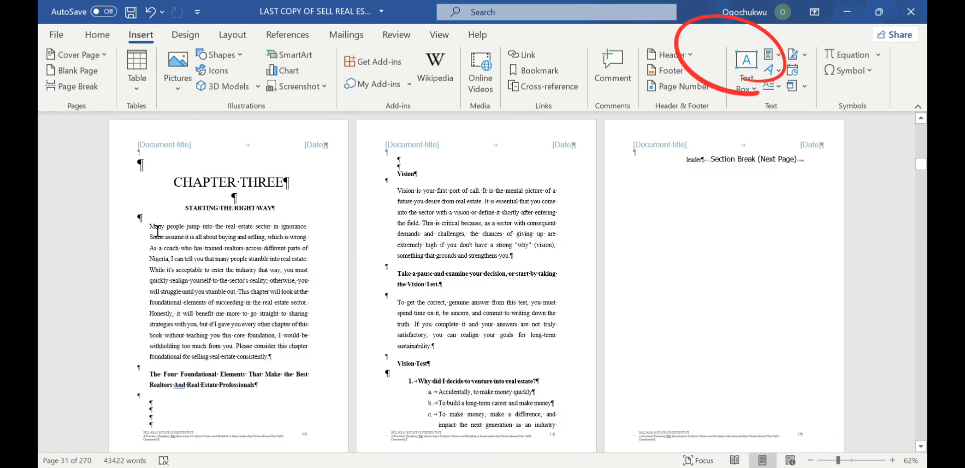
{"action": "double_click", "coordinate": [164, 232]}
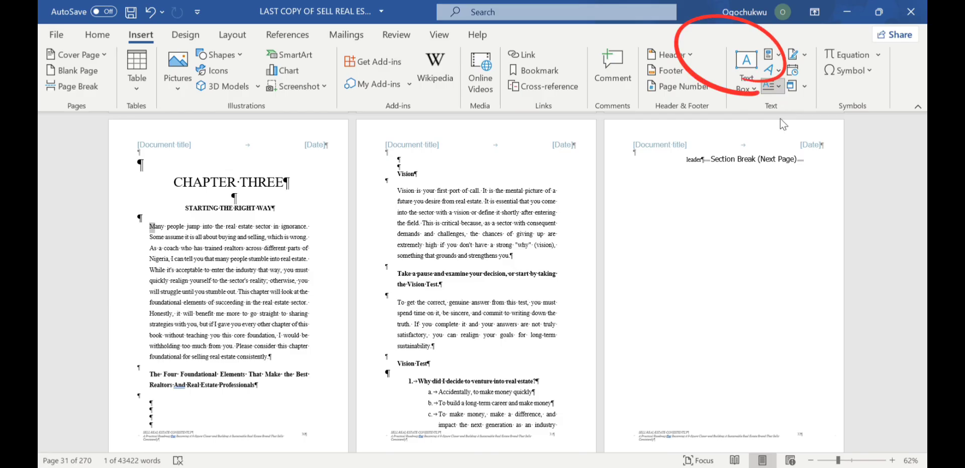
{"action": "left_click", "coordinate": [777, 144]}
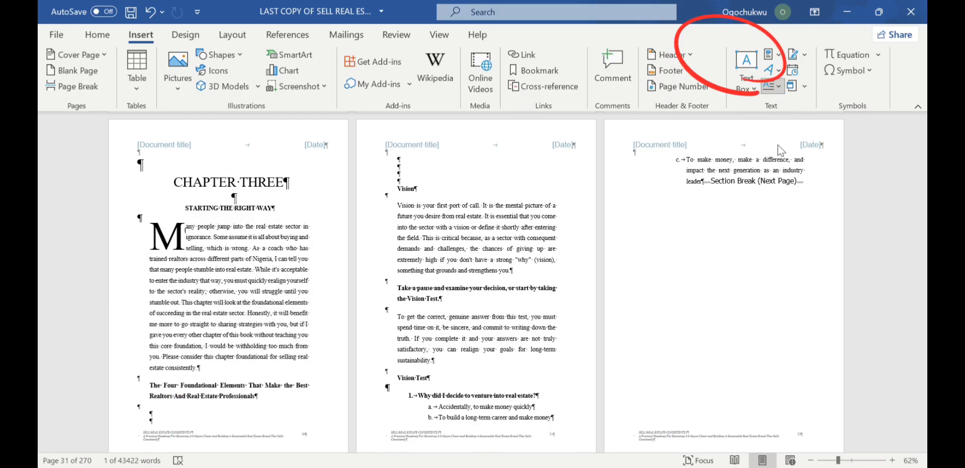
- Try moving the drop cap "M" slightly toward the left margin, and undo both the move and the drop cap
{"action": "left_click", "coordinate": [256, 305]}
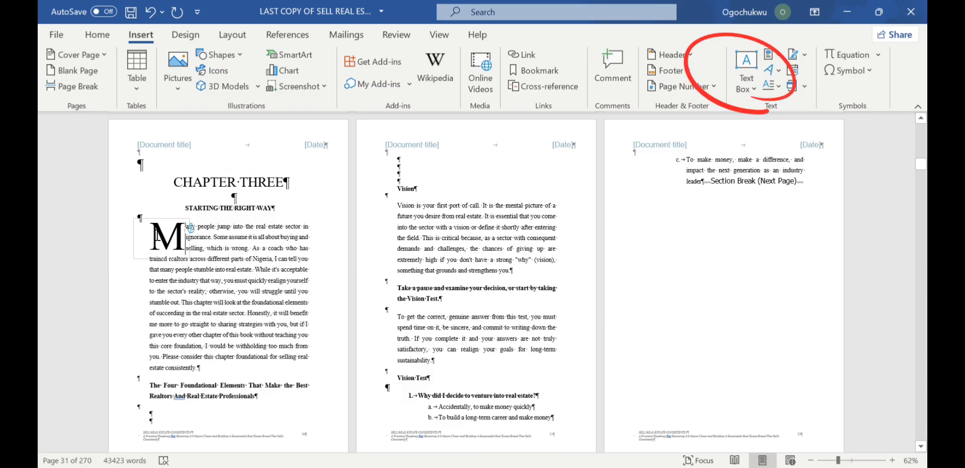
{"action": "left_click", "coordinate": [143, 243]}
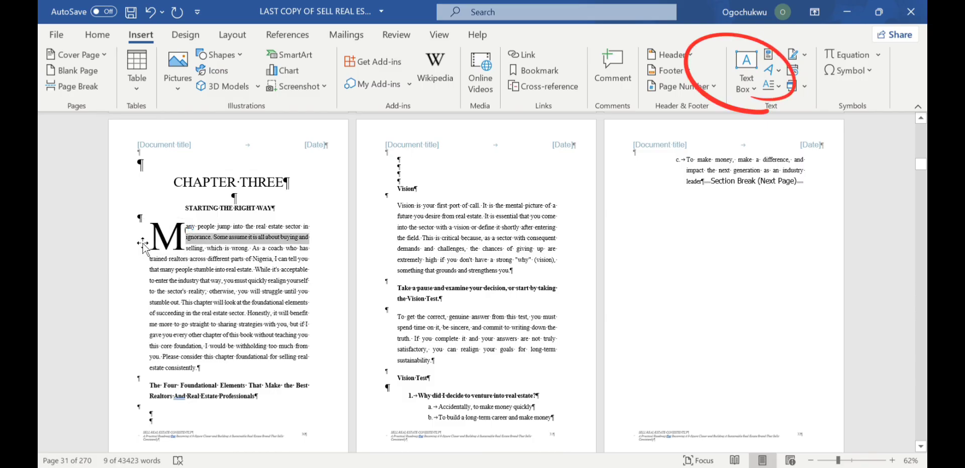
{"action": "left_click", "coordinate": [143, 243]}
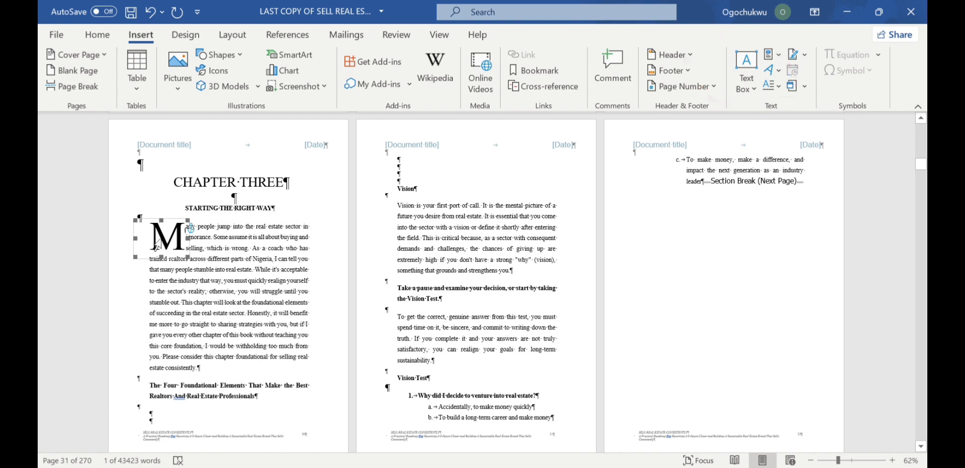
{"action": "left_click_drag", "start_coordinate": [141, 244], "coordinate": [133, 243]}
{"action": "left_click", "coordinate": [289, 281]}
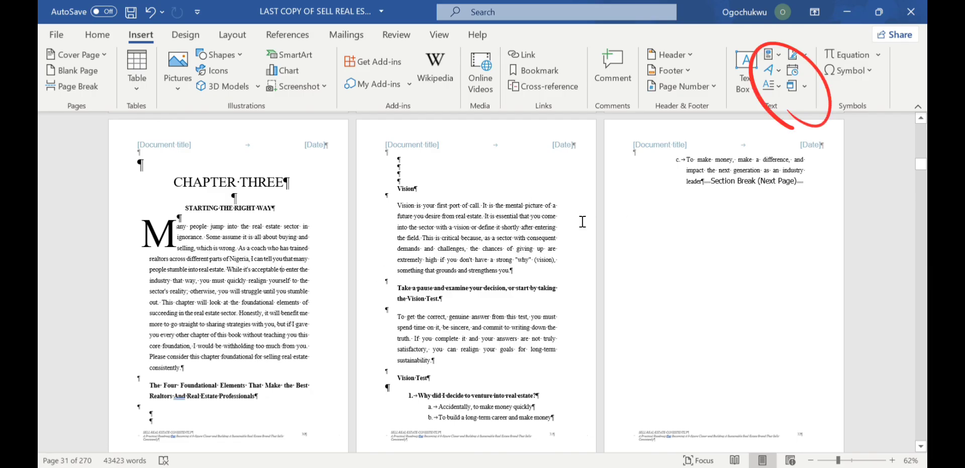
{"action": "key", "text": "ctrl+z"}
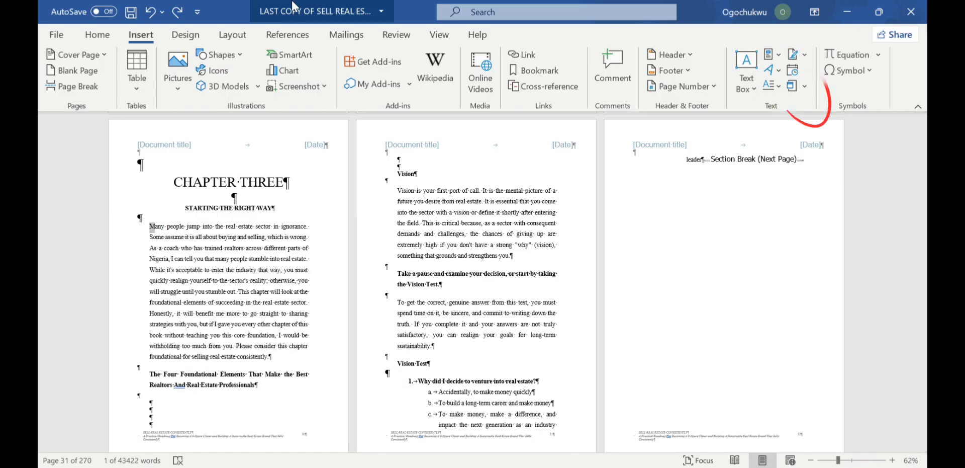
- Select the Chapter Three title and subtitle, try the centered-title style set and the green-heading one, and undo the green-heading set
{"action": "left_click", "coordinate": [186, 35]}
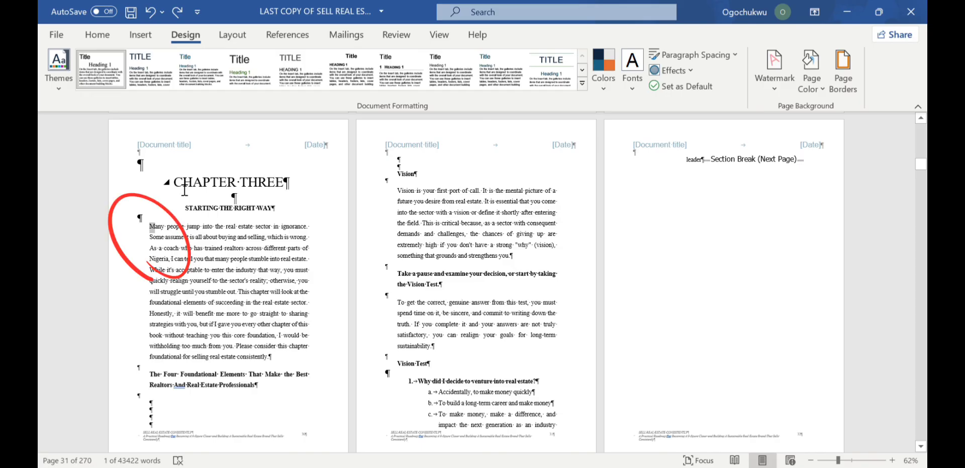
{"action": "left_click_drag", "start_coordinate": [184, 190], "coordinate": [294, 215]}
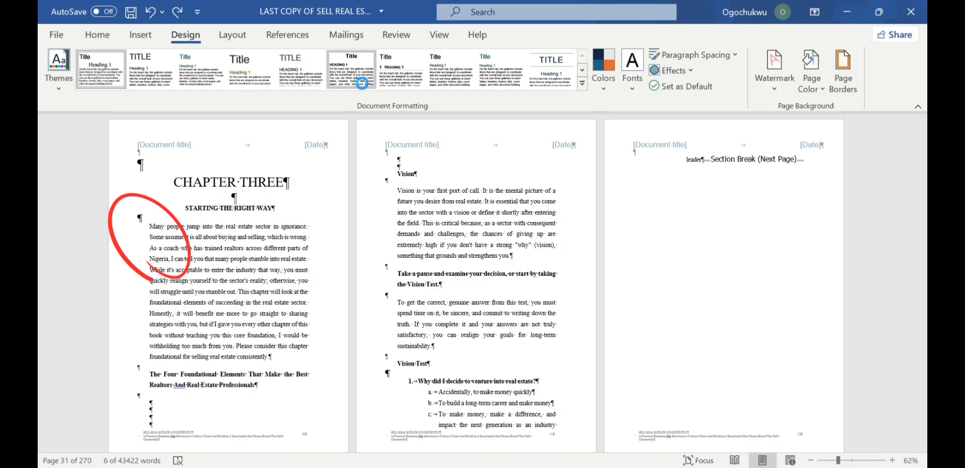
{"action": "left_click", "coordinate": [352, 75]}
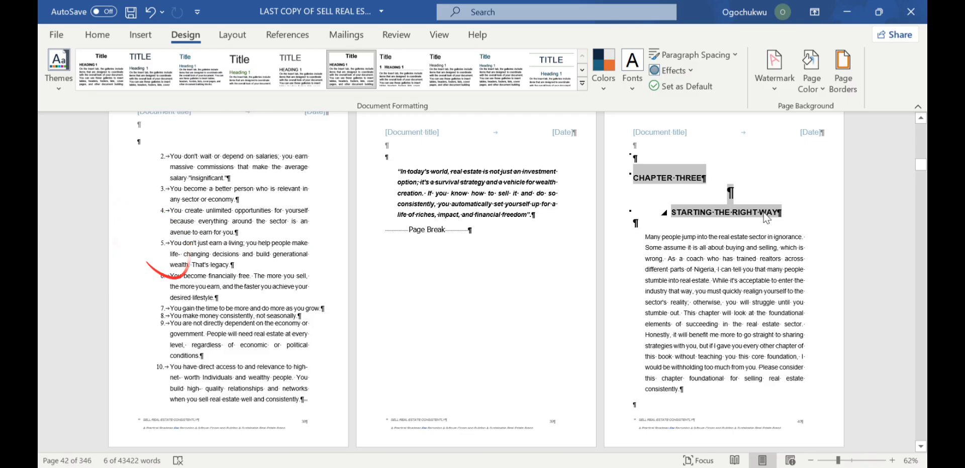
{"action": "left_click", "coordinate": [253, 87]}
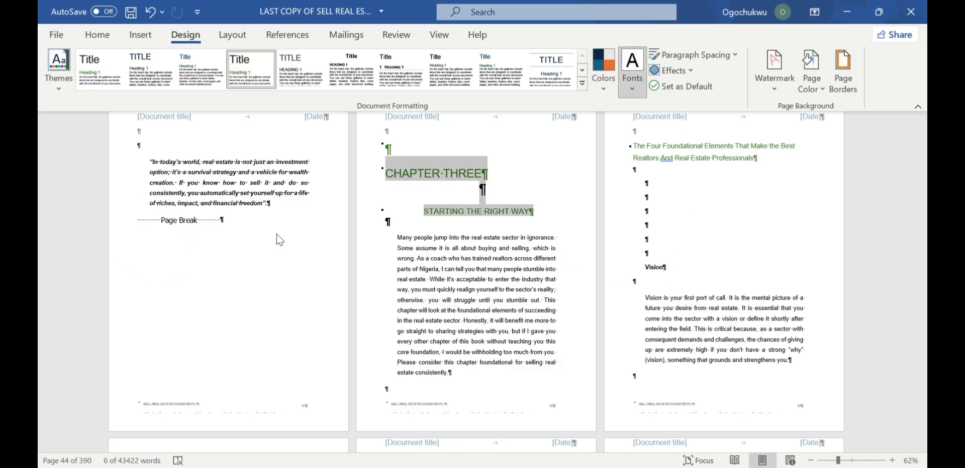
{"action": "key", "text": "ctrl+z"}
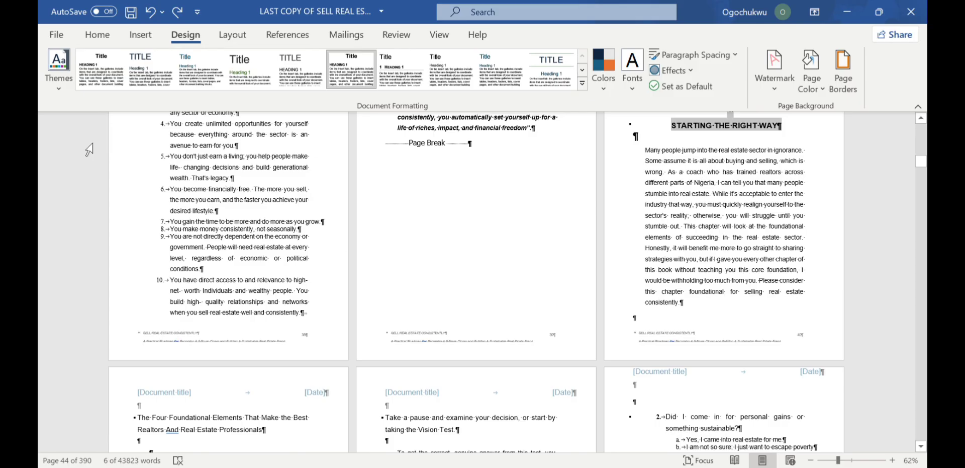
- Look at the theme effects options, and undo the centered-title style set so Chapter Three regains its original formatting
{"action": "left_click", "coordinate": [232, 38]}
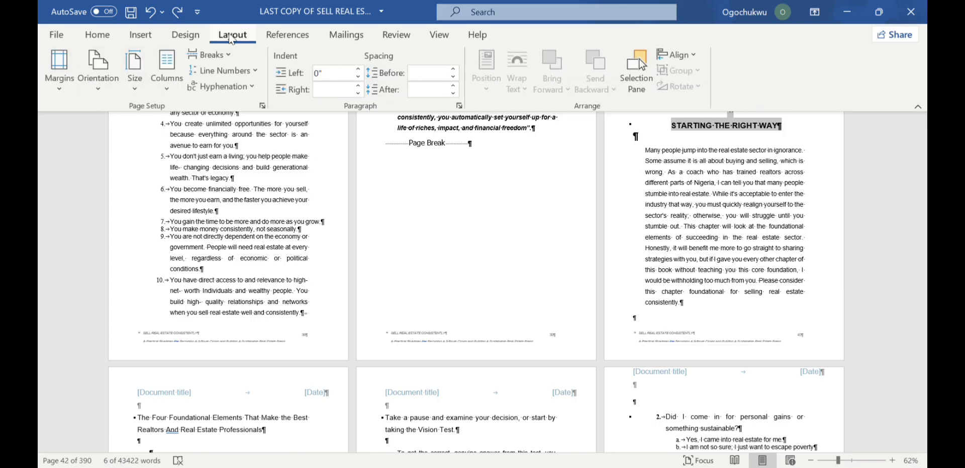
{"action": "left_click", "coordinate": [195, 38]}
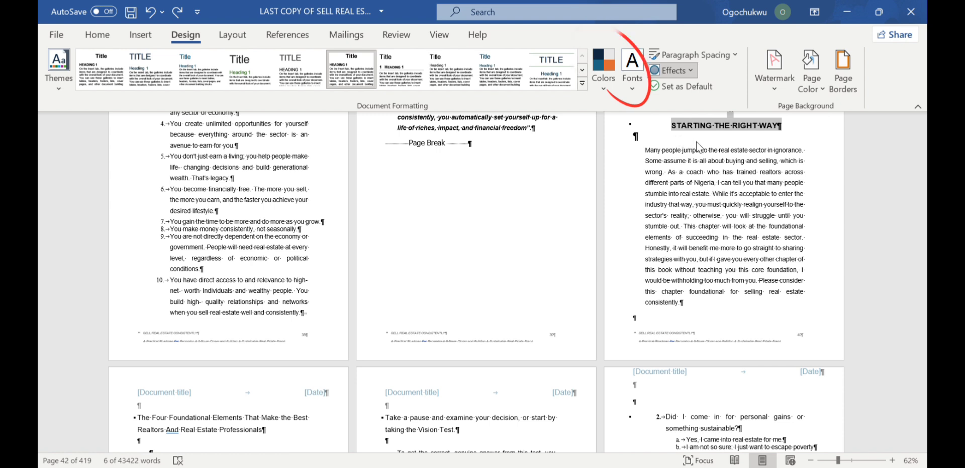
{"action": "left_click", "coordinate": [729, 140]}
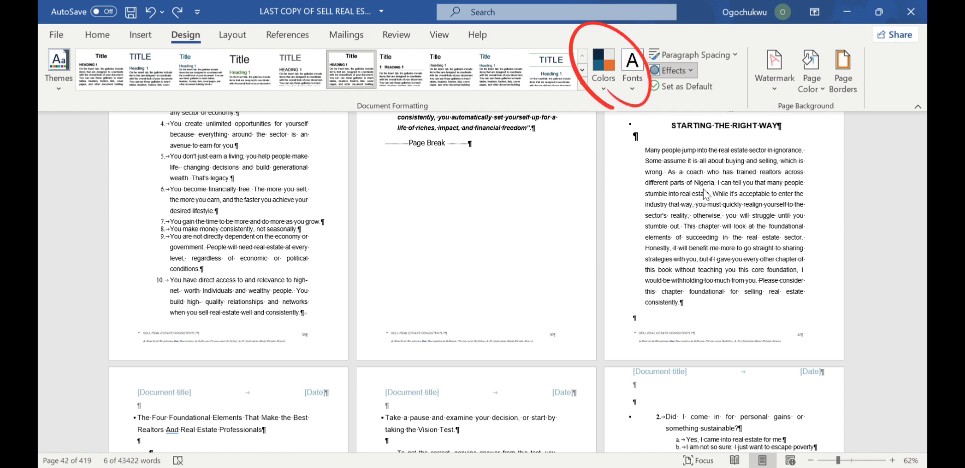
{"action": "left_click", "coordinate": [535, 211]}
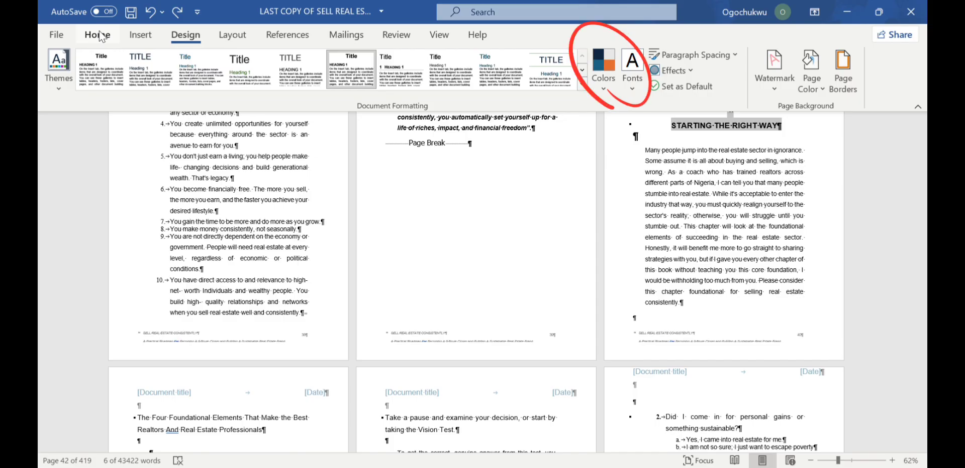
{"action": "key", "text": "ctrl+z"}
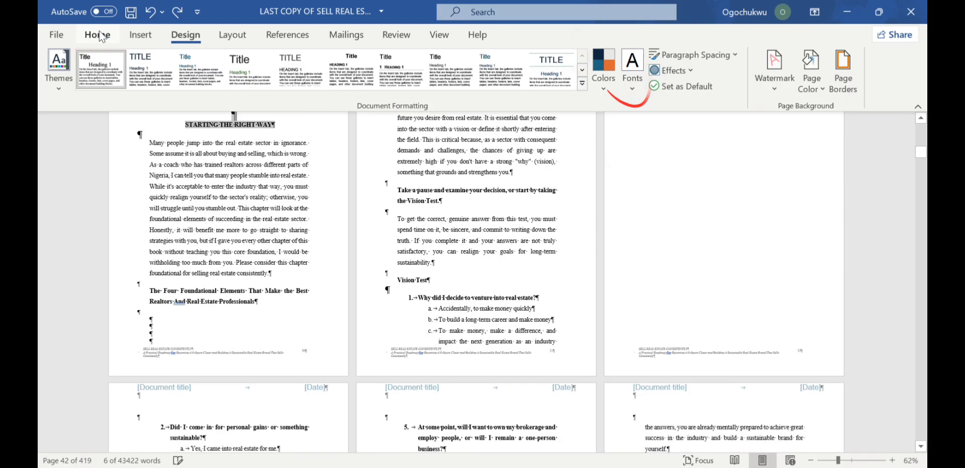
{"action": "scroll", "coordinate": [171, 190], "scroll_direction": "up", "scroll_amount": 2}
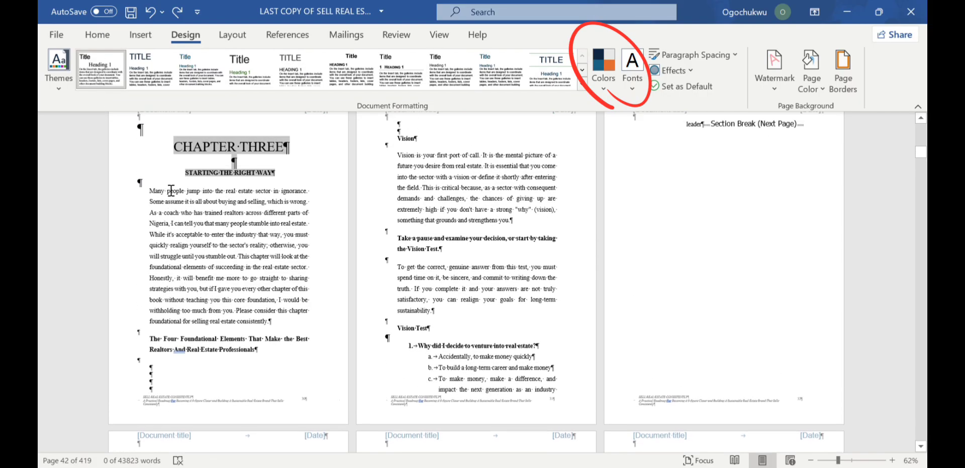
- Try landscape orientation on Chapter Three's section, compare its pages with the following portrait section, and undo the change
{"action": "left_click", "coordinate": [230, 38]}
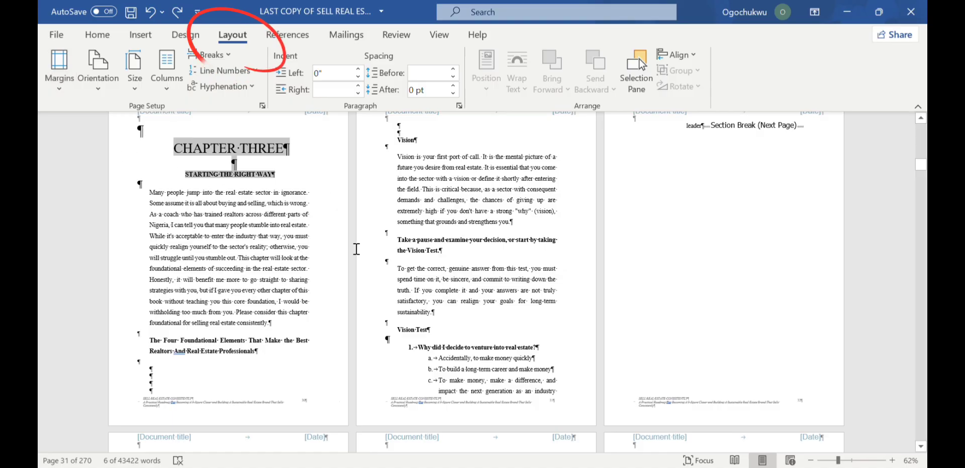
{"action": "left_click", "coordinate": [102, 92]}
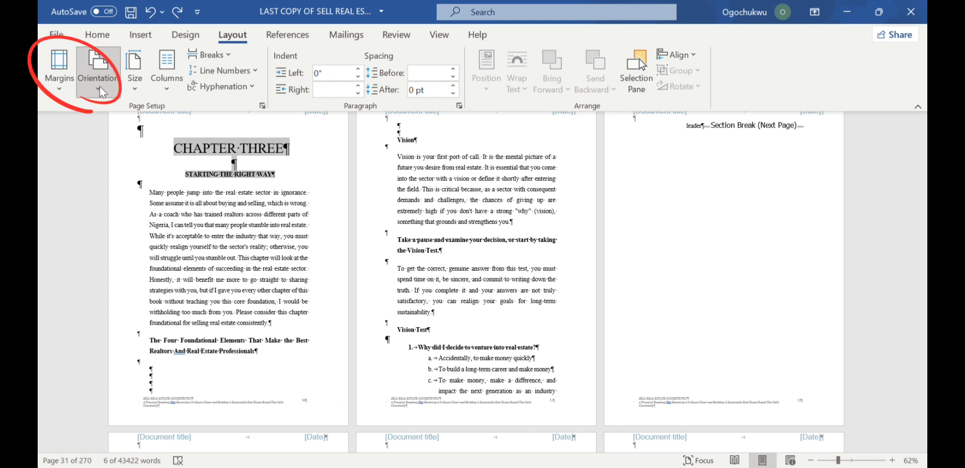
{"action": "left_click", "coordinate": [145, 167]}
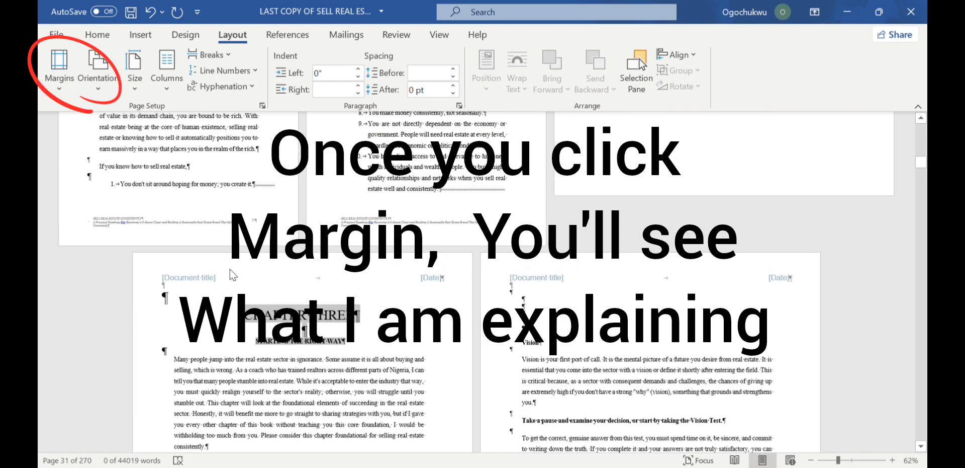
{"action": "scroll", "coordinate": [230, 270], "scroll_direction": "up", "scroll_amount": 5}
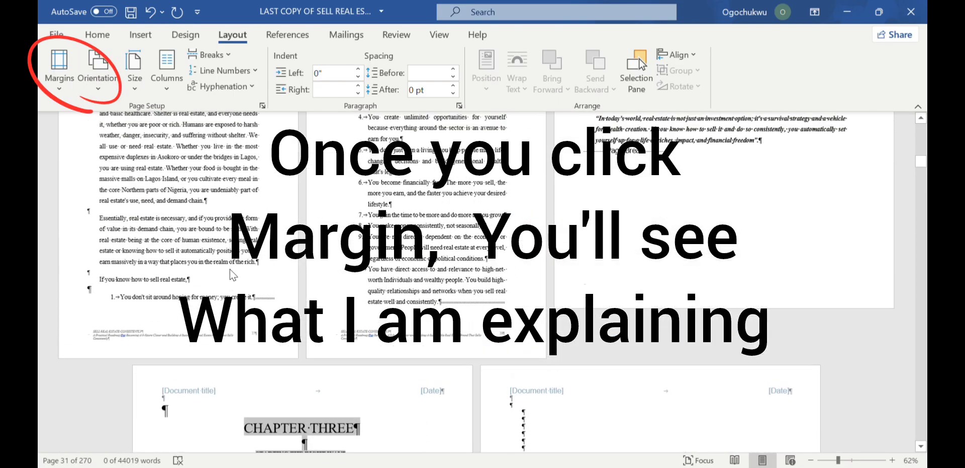
{"action": "scroll", "coordinate": [237, 276], "scroll_direction": "down", "scroll_amount": 5}
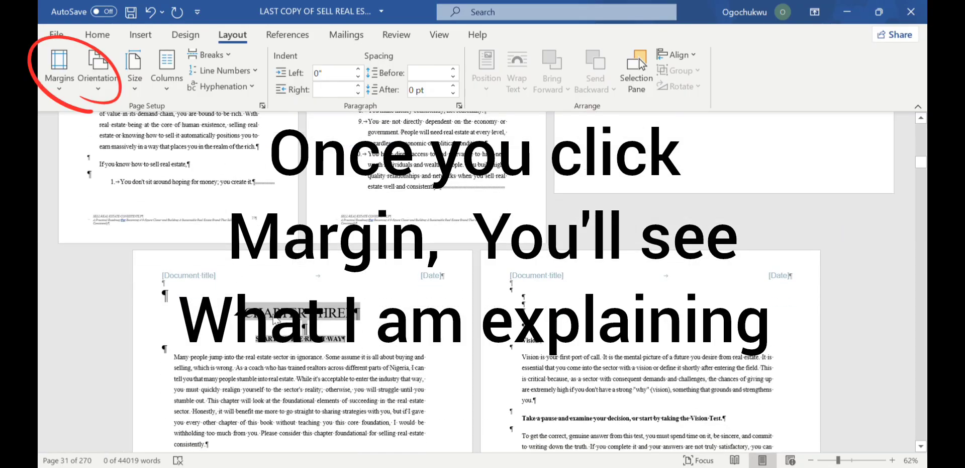
{"action": "scroll", "coordinate": [338, 378], "scroll_direction": "down", "scroll_amount": 7}
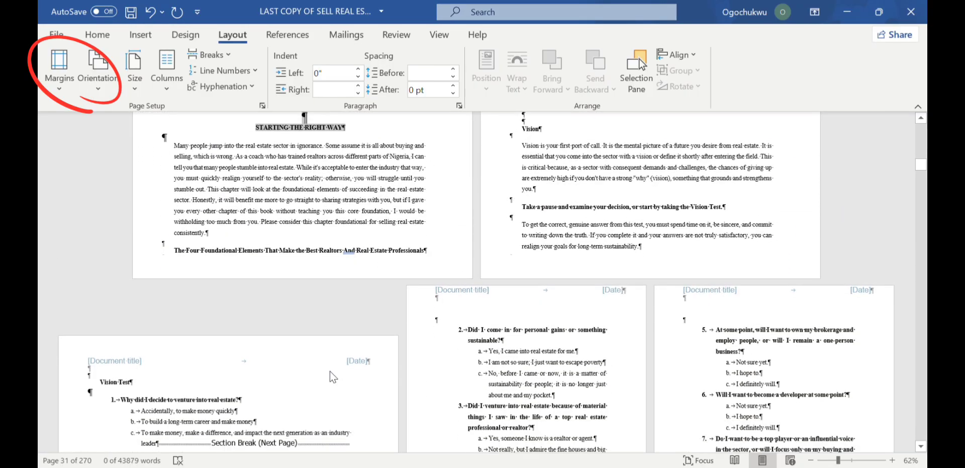
{"action": "scroll", "coordinate": [337, 378], "scroll_direction": "up", "scroll_amount": 1}
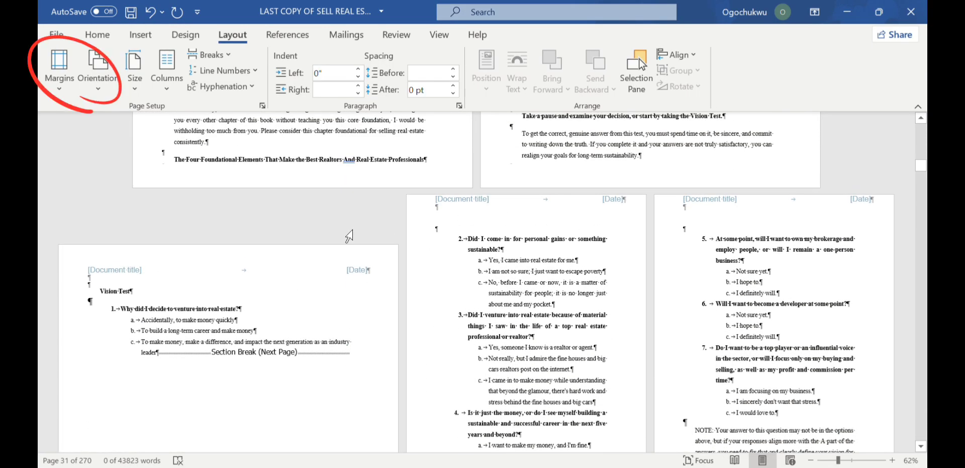
{"action": "scroll", "coordinate": [346, 198], "scroll_direction": "up", "scroll_amount": 4}
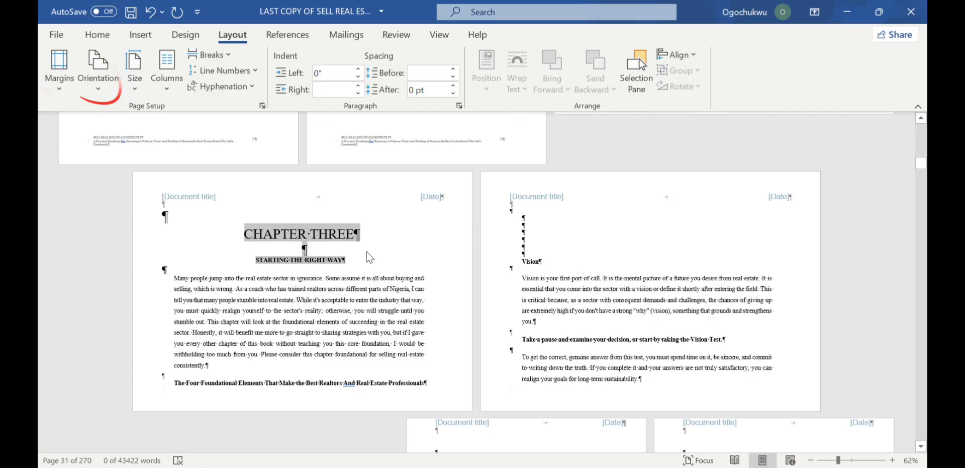
{"action": "scroll", "coordinate": [367, 252], "scroll_direction": "down", "scroll_amount": 5}
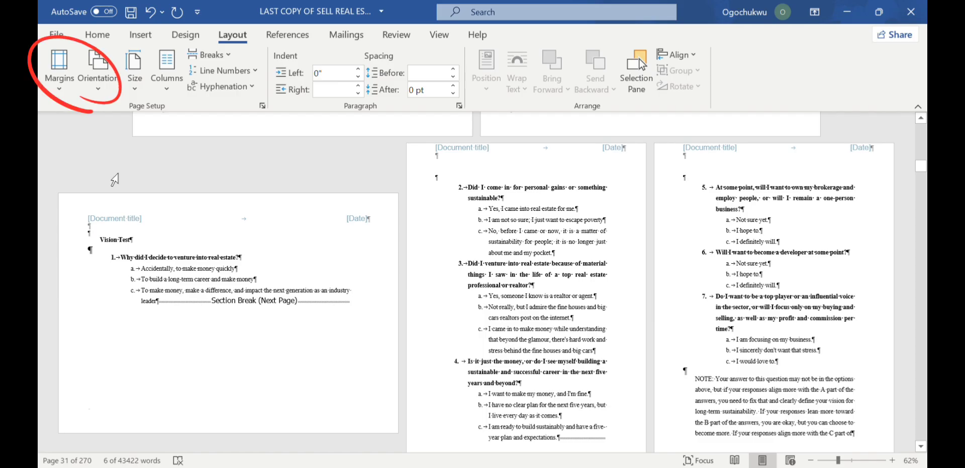
{"action": "scroll", "coordinate": [114, 179], "scroll_direction": "up", "scroll_amount": 5}
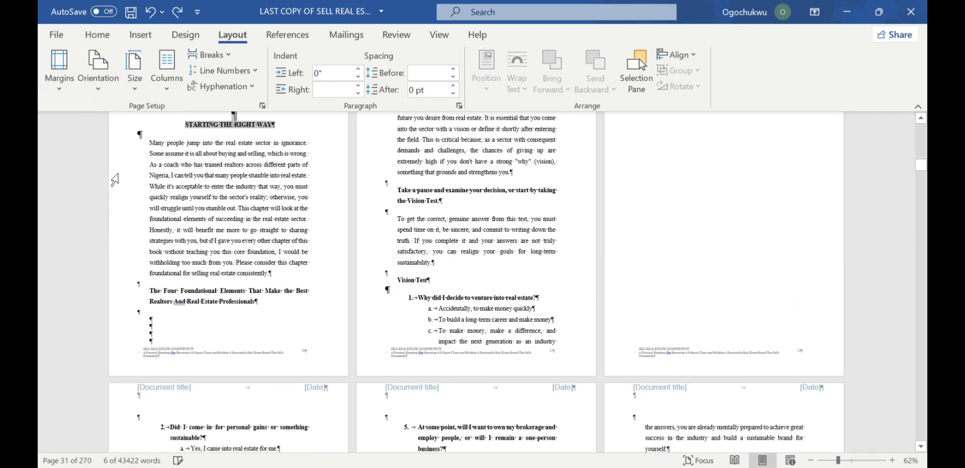
{"action": "left_click", "coordinate": [101, 95]}
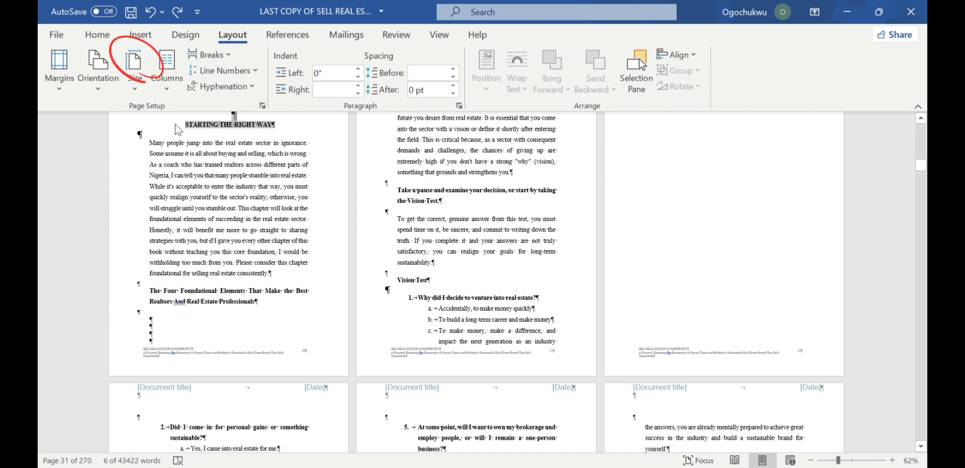
{"action": "left_click", "coordinate": [166, 92]}
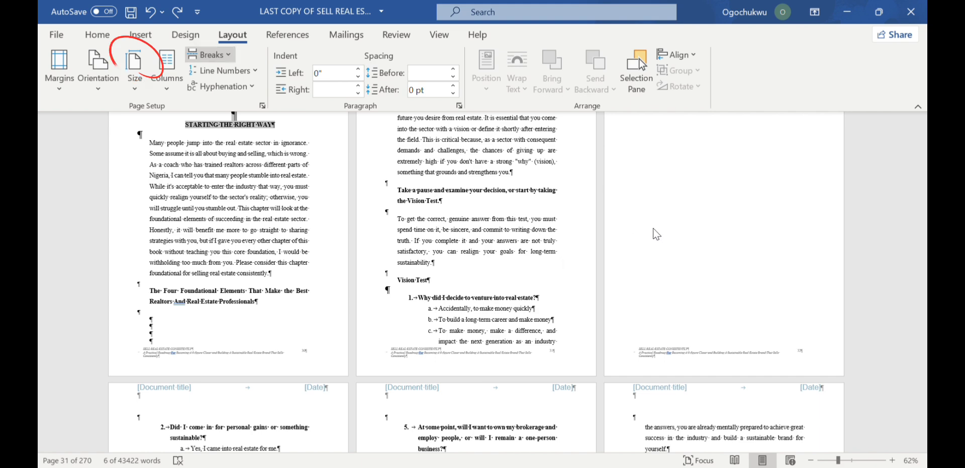
- Try removing the next-page section break before Vision Test question 2, check how the pages run together, and undo the removal
{"action": "scroll", "coordinate": [661, 236], "scroll_direction": "up", "scroll_amount": 3}
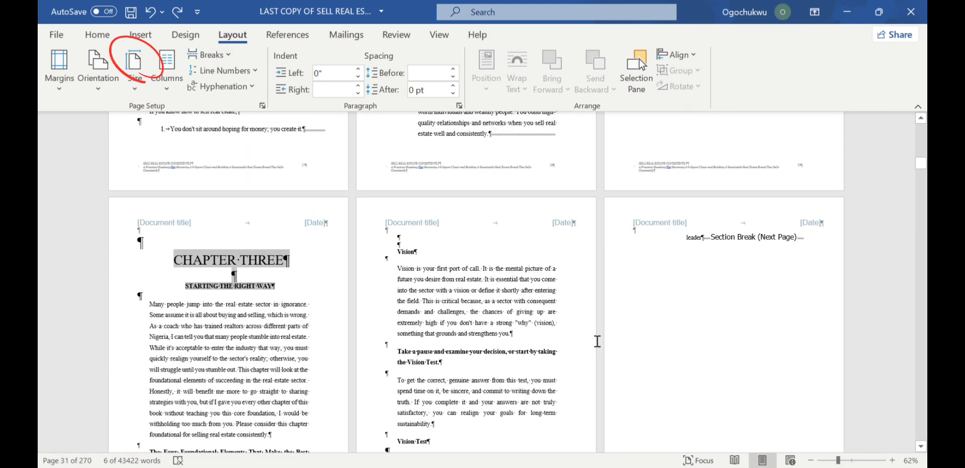
{"action": "scroll", "coordinate": [594, 344], "scroll_direction": "down", "scroll_amount": 10}
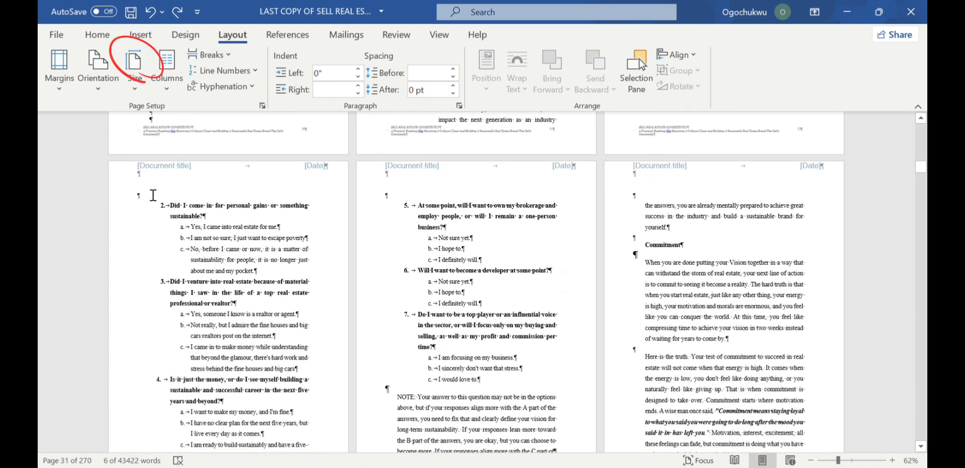
{"action": "left_click", "coordinate": [153, 194]}
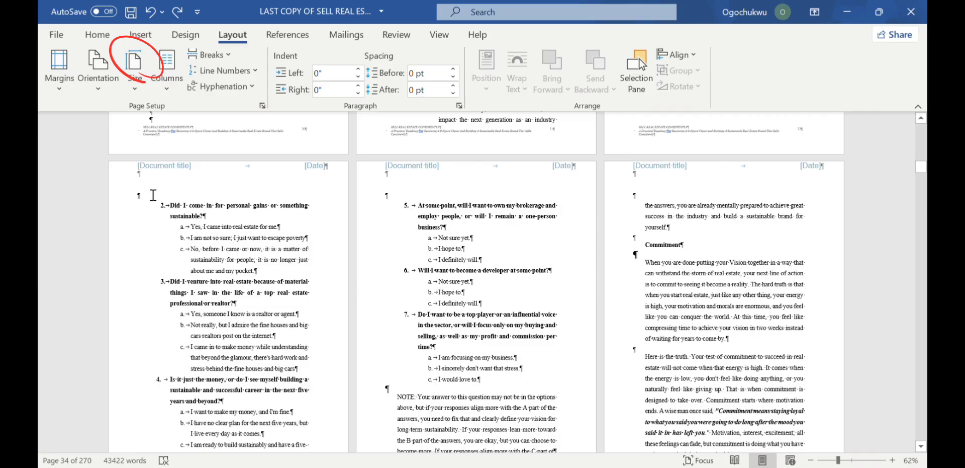
{"action": "scroll", "coordinate": [153, 194], "scroll_direction": "up", "scroll_amount": 5}
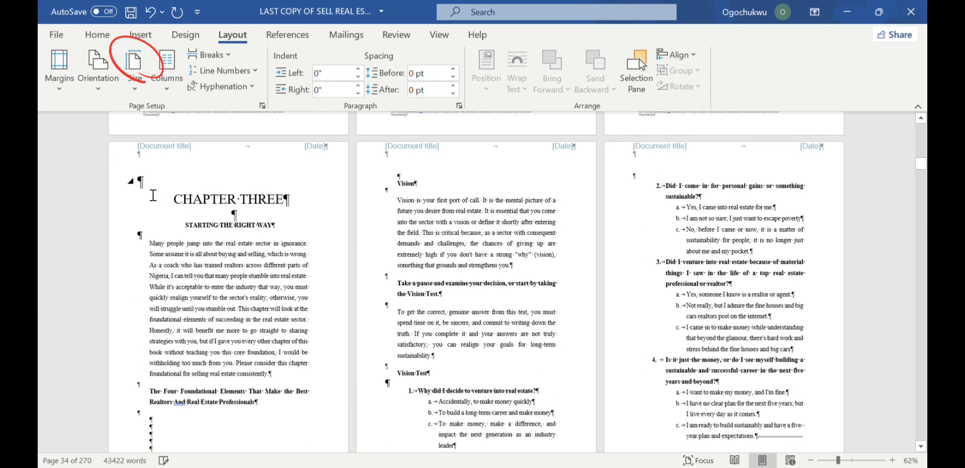
{"action": "scroll", "coordinate": [152, 195], "scroll_direction": "up", "scroll_amount": 2}
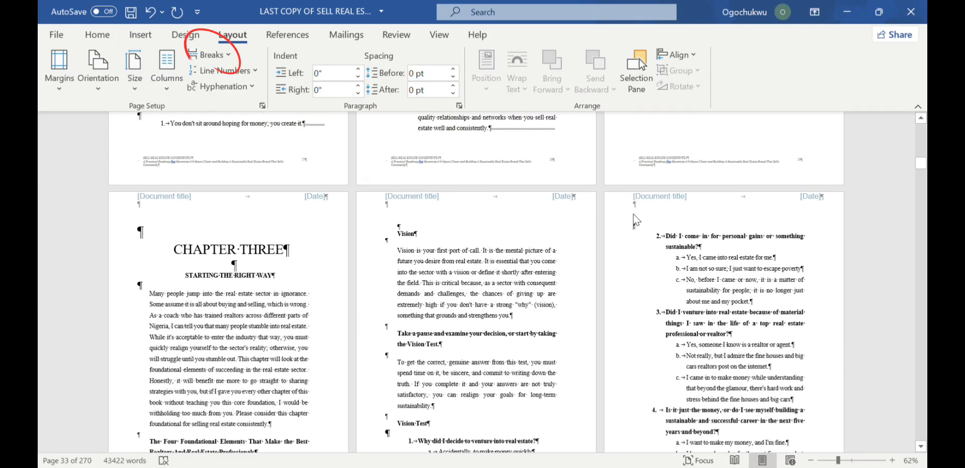
{"action": "scroll", "coordinate": [634, 220], "scroll_direction": "down", "scroll_amount": 3}
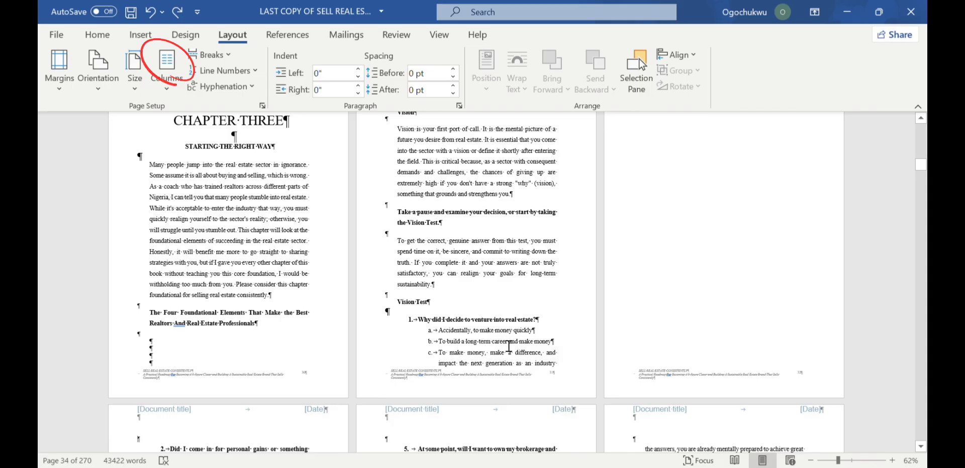
{"action": "scroll", "coordinate": [635, 220], "scroll_direction": "up", "scroll_amount": 2}
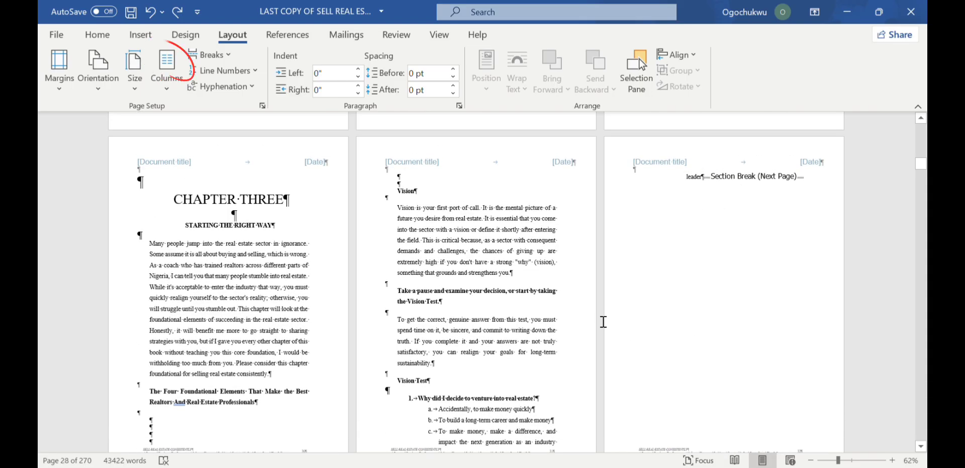
- Remove the surplus section break before Vision Test question 2 and the break before question 5
{"action": "scroll", "coordinate": [601, 321], "scroll_direction": "down", "scroll_amount": 3}
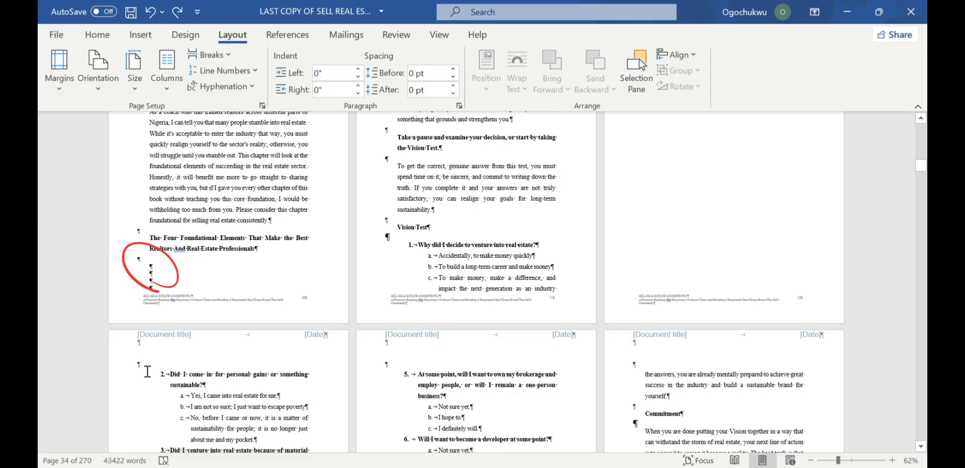
{"action": "scroll", "coordinate": [148, 371], "scroll_direction": "up", "scroll_amount": 3}
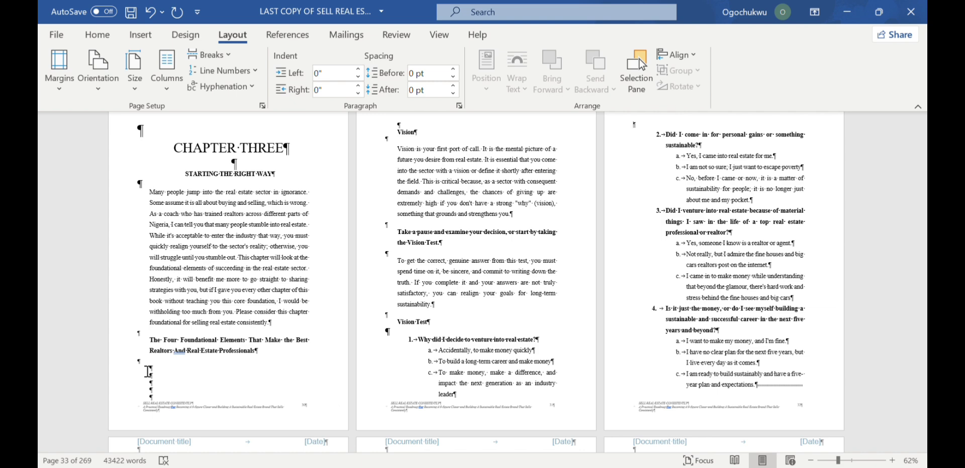
{"action": "scroll", "coordinate": [611, 282], "scroll_direction": "up", "scroll_amount": 2}
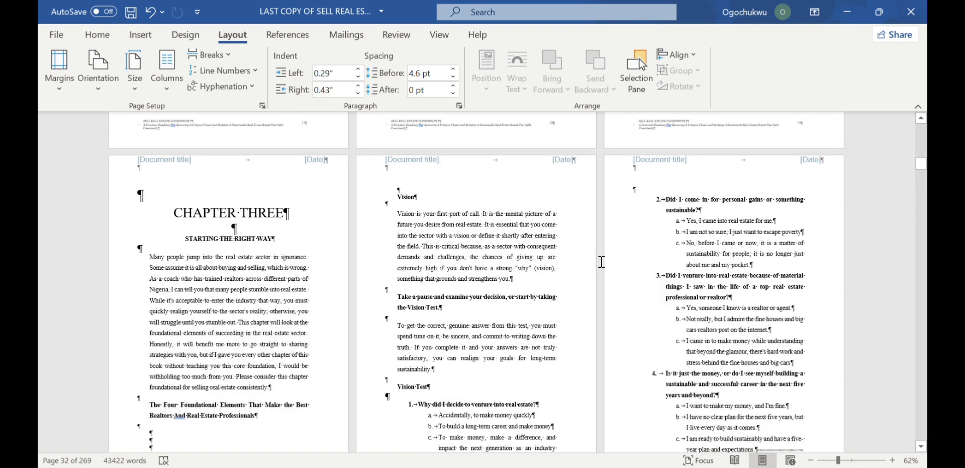
{"action": "scroll", "coordinate": [610, 257], "scroll_direction": "down", "scroll_amount": 2}
{"action": "scroll", "coordinate": [656, 260], "scroll_direction": "down", "scroll_amount": 2}
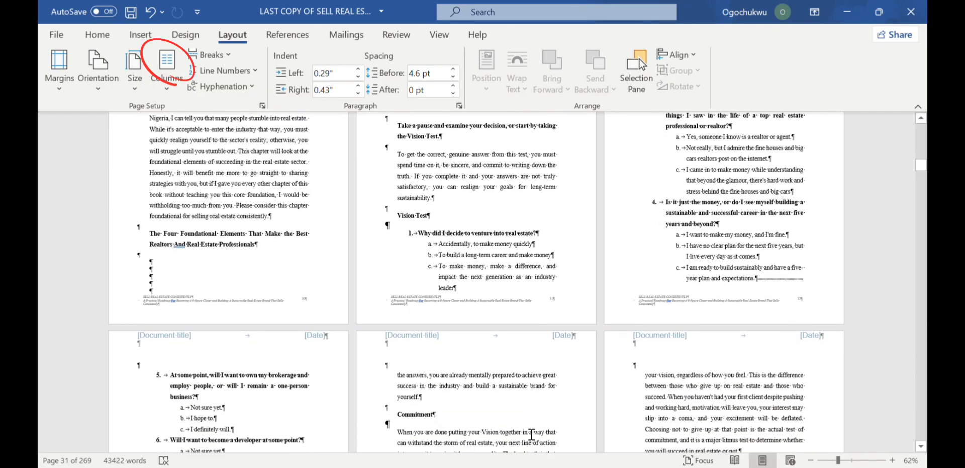
{"action": "scroll", "coordinate": [189, 361], "scroll_direction": "down", "scroll_amount": 2}
{"action": "left_click", "coordinate": [177, 352]}
{"action": "key", "text": "Up"}
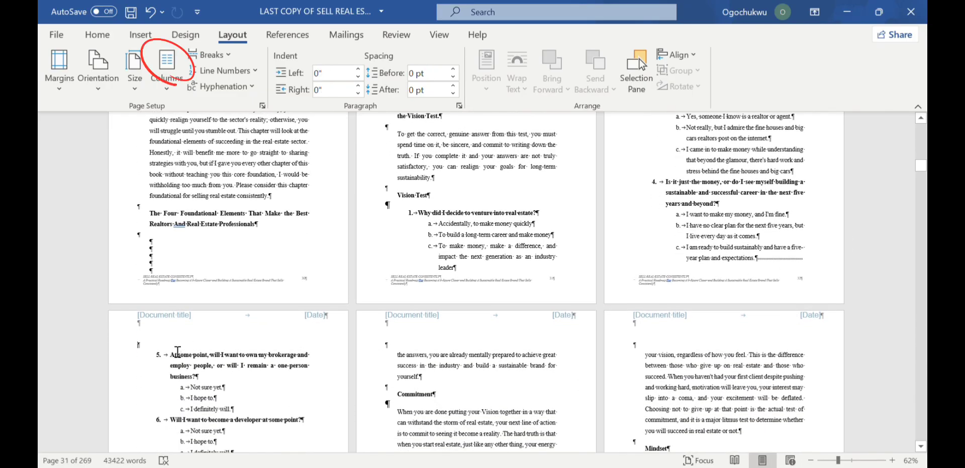
{"action": "key", "text": "BackSpace"}
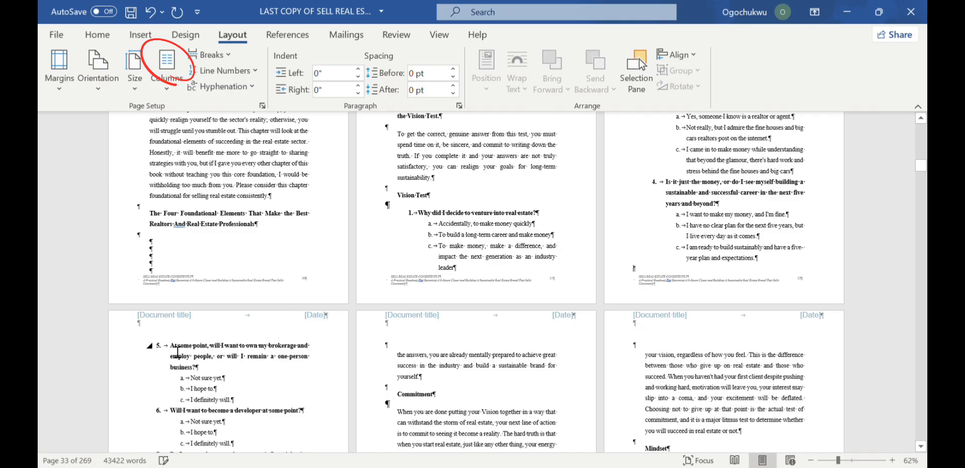
- Place the cursor in the Experiences/Psychology paragraph and look through the available page and section break types
{"action": "scroll", "coordinate": [363, 389], "scroll_direction": "down", "scroll_amount": 5}
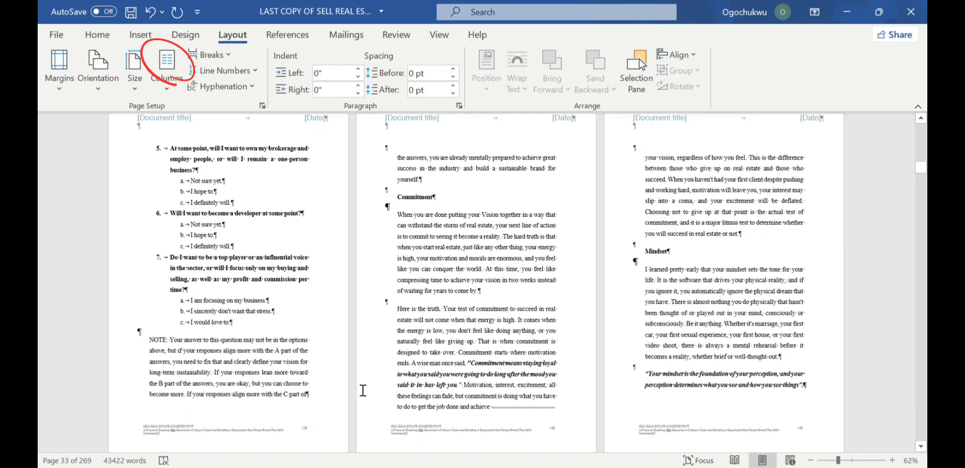
{"action": "scroll", "coordinate": [363, 390], "scroll_direction": "down", "scroll_amount": 10}
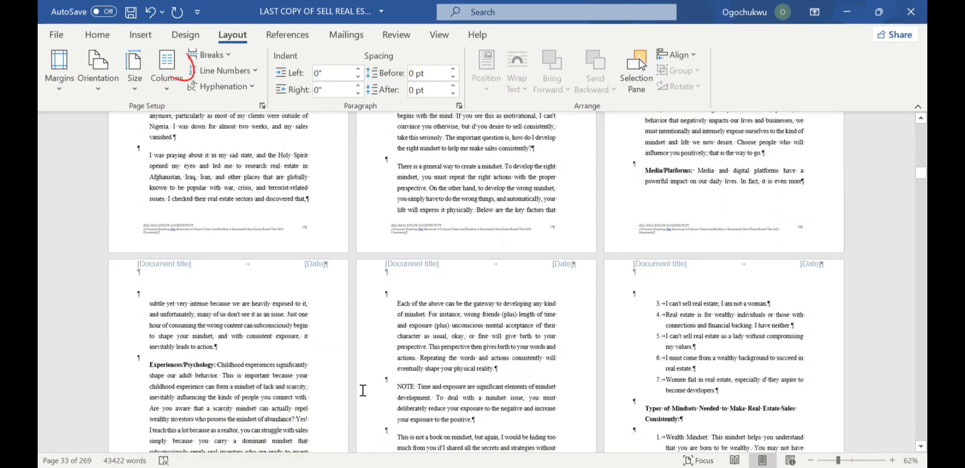
{"action": "scroll", "coordinate": [363, 391], "scroll_direction": "down", "scroll_amount": 2}
{"action": "left_click", "coordinate": [363, 391]}
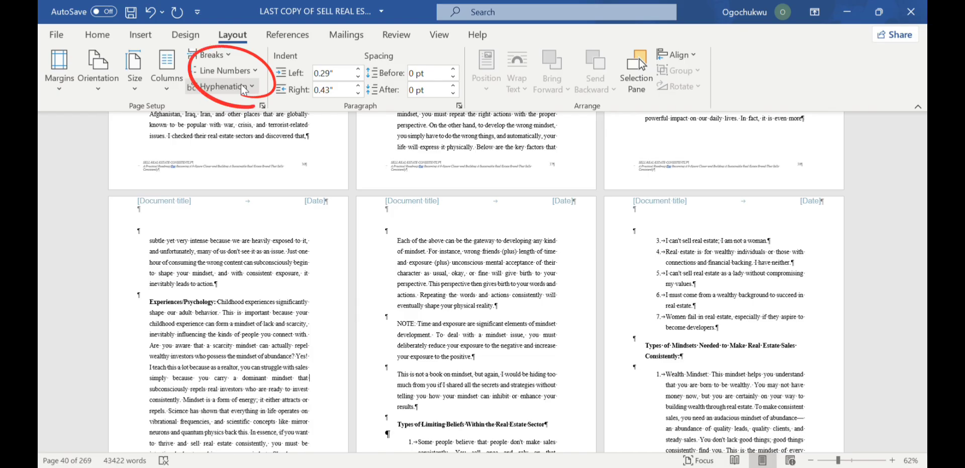
{"action": "left_click", "coordinate": [209, 54]}
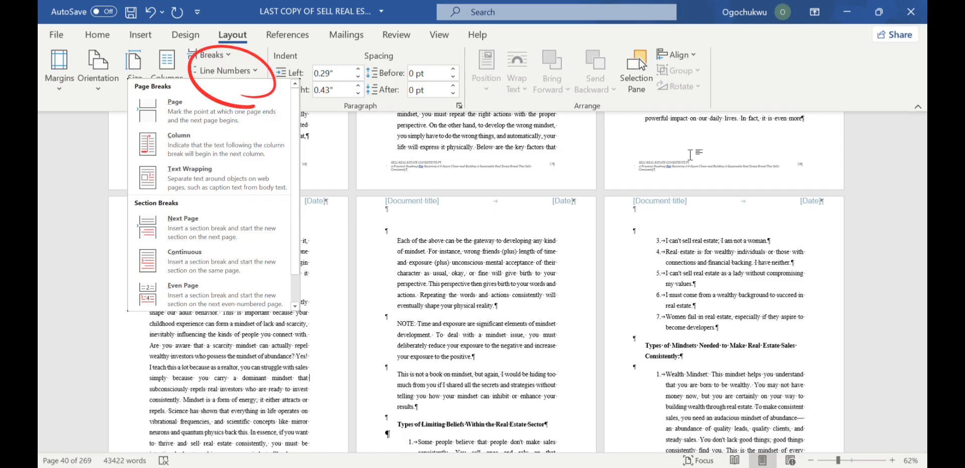
{"action": "key", "text": "Escape"}
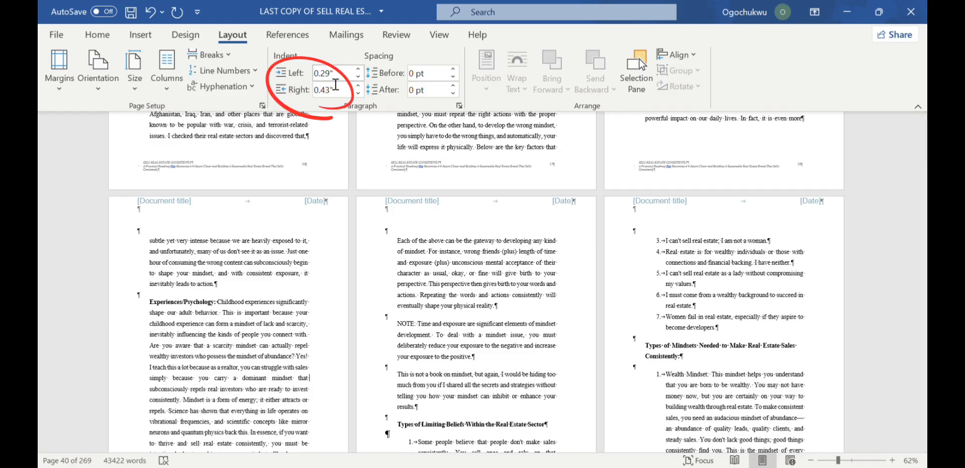
- Try raising the Experiences/Psychology paragraph's left indent to 0.7", and lower it back to 0.3"
{"action": "left_click", "coordinate": [358, 69]}
{"action": "left_click", "coordinate": [358, 69]}
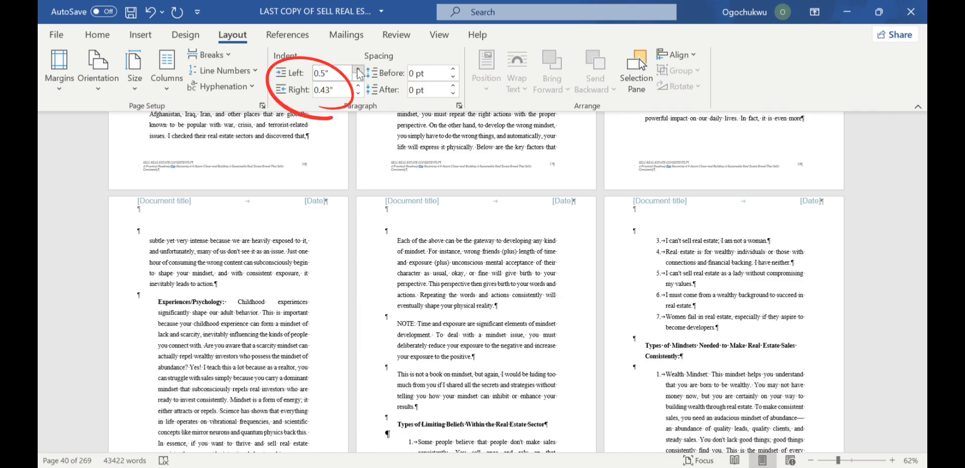
{"action": "left_click", "coordinate": [358, 69]}
{"action": "left_click", "coordinate": [358, 69]}
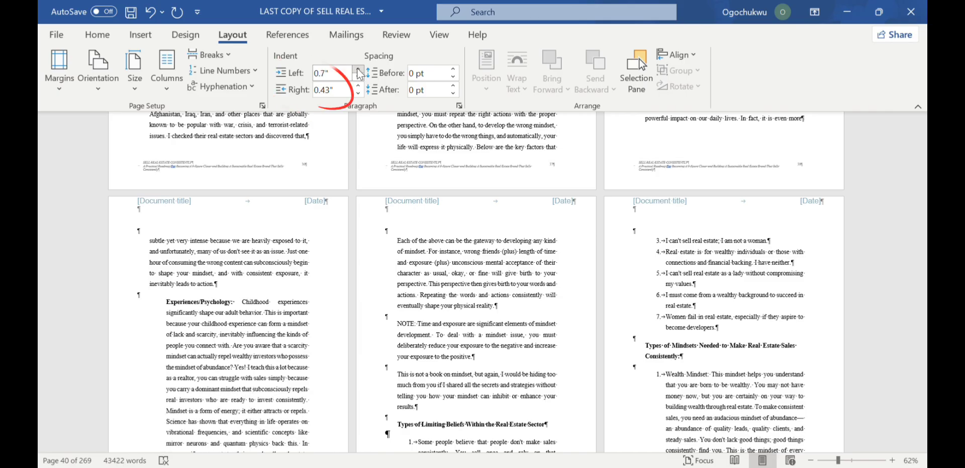
{"action": "left_click", "coordinate": [358, 76]}
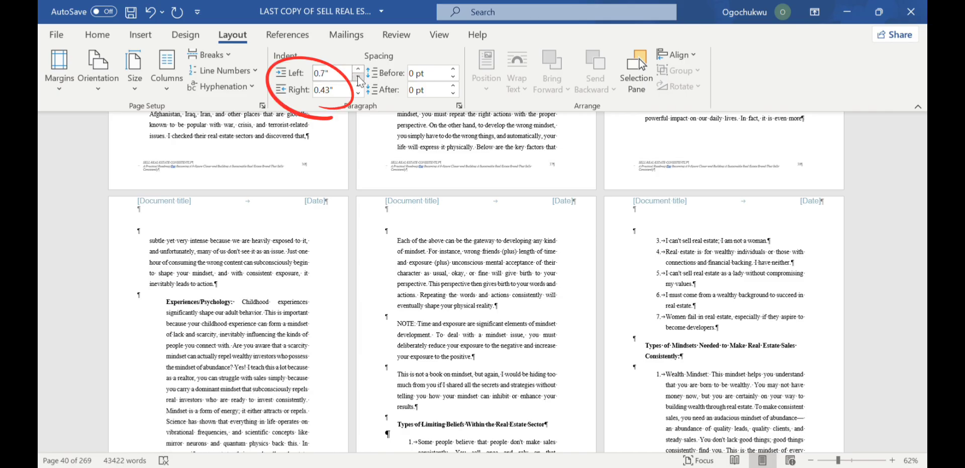
{"action": "left_click", "coordinate": [358, 76]}
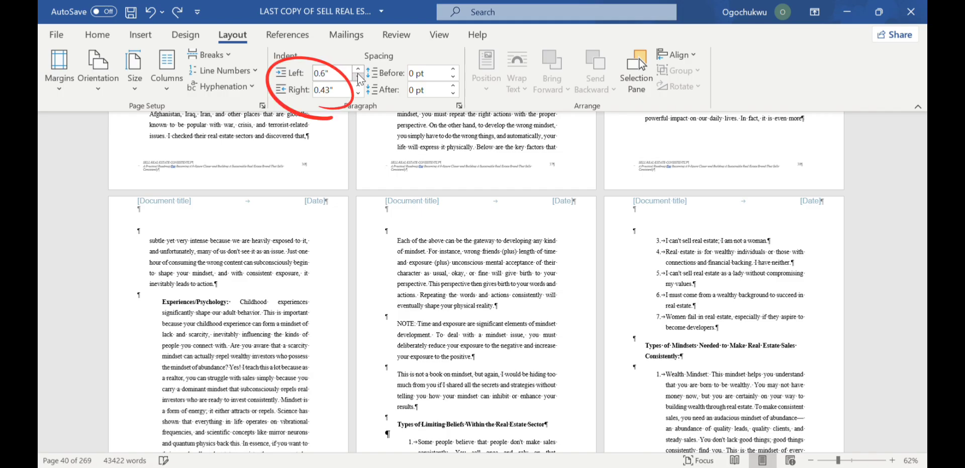
{"action": "left_click", "coordinate": [358, 77]}
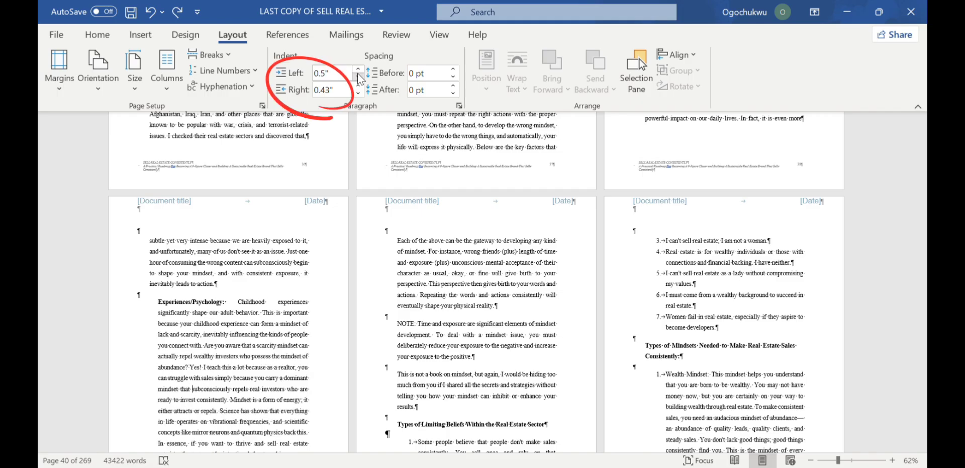
{"action": "left_click", "coordinate": [359, 77]}
{"action": "left_click", "coordinate": [359, 77]}
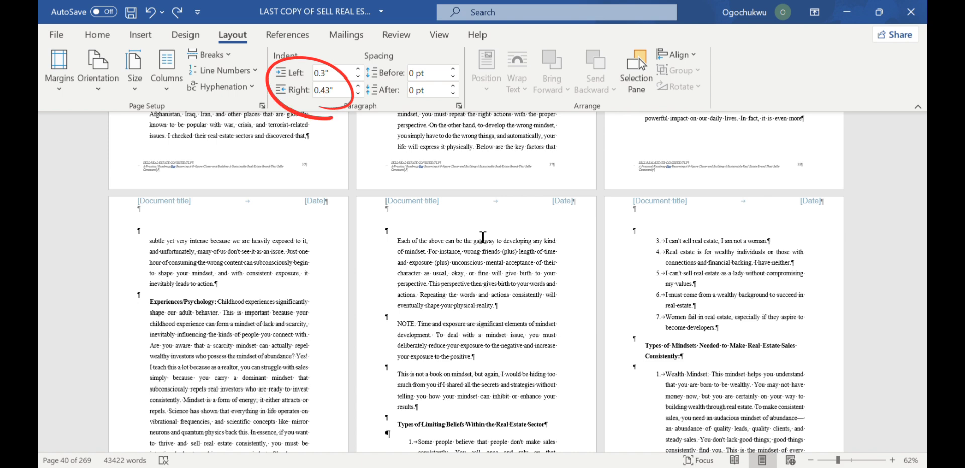
- Try changing the left indent of the whole manuscript at once, and undo the change
{"action": "key", "text": "ctrl+a"}
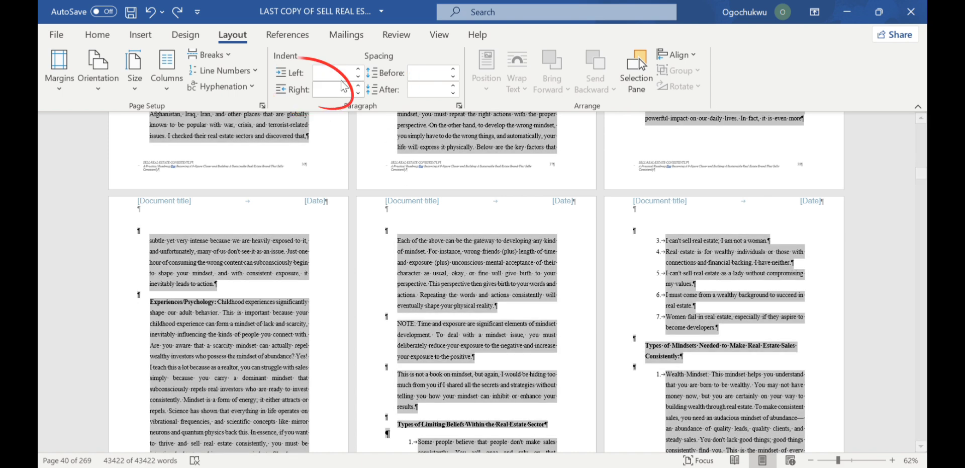
{"action": "left_click", "coordinate": [357, 71]}
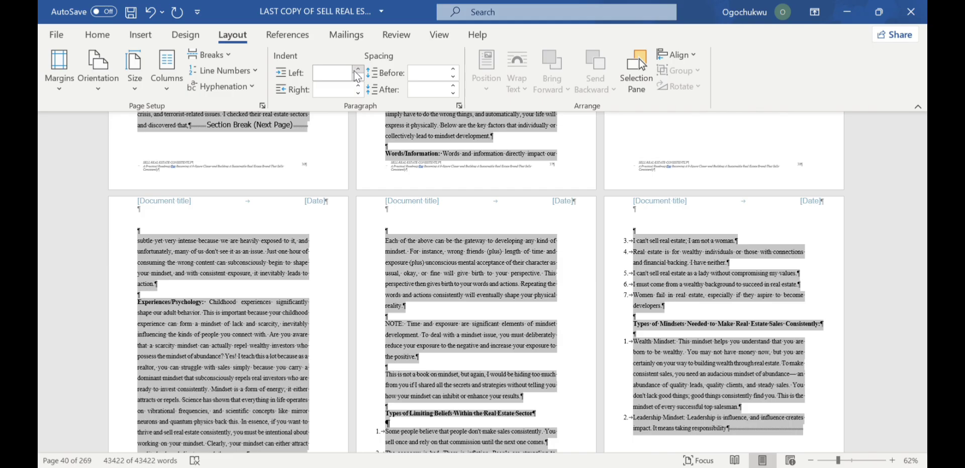
{"action": "left_click", "coordinate": [357, 72]}
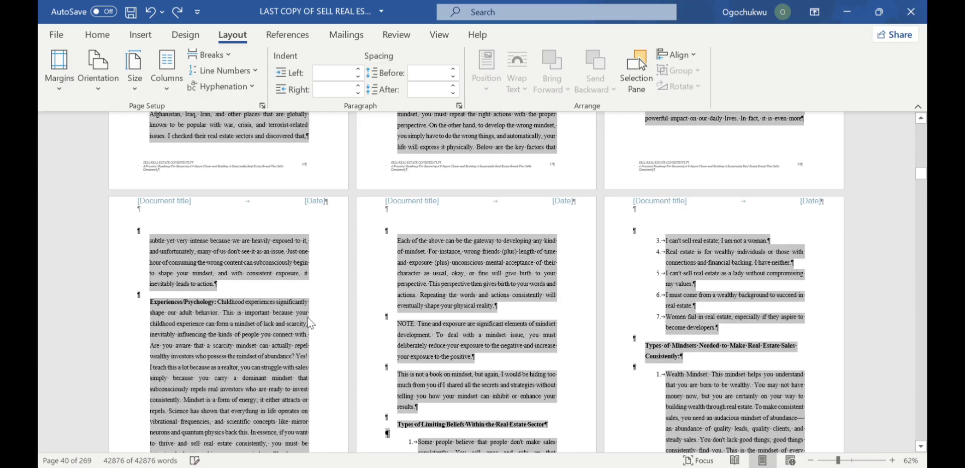
- Try larger spacing before the NOTE paragraph on time and exposure, and 18 pt before the paragraph starting "Each of the above"
{"action": "left_click", "coordinate": [395, 331]}
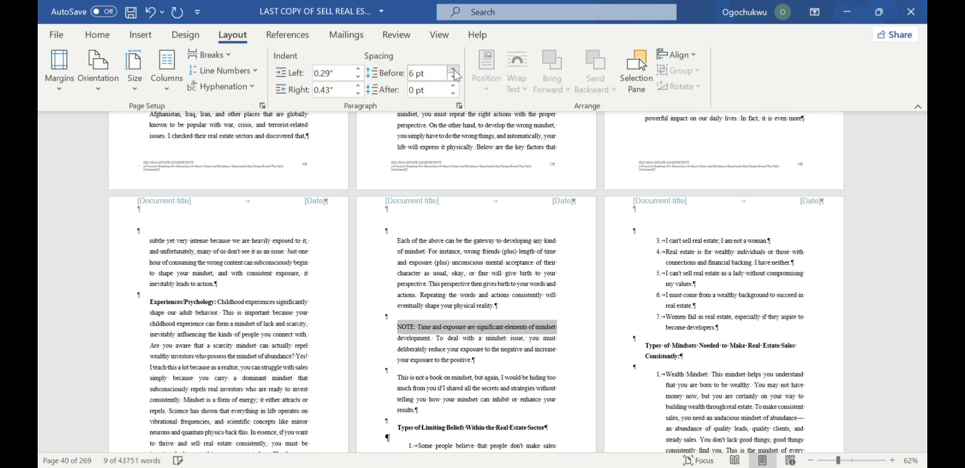
{"action": "left_click", "coordinate": [454, 70]}
{"action": "double_click", "coordinate": [485, 304]}
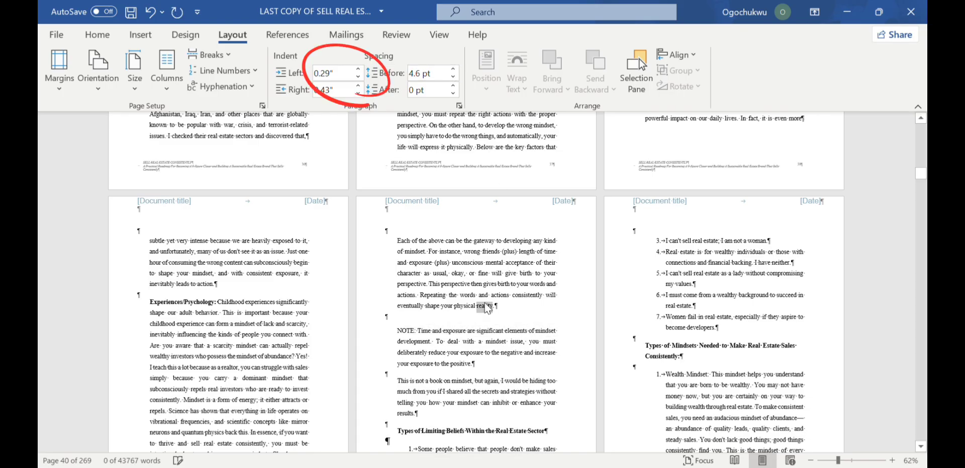
{"action": "left_click", "coordinate": [485, 306]}
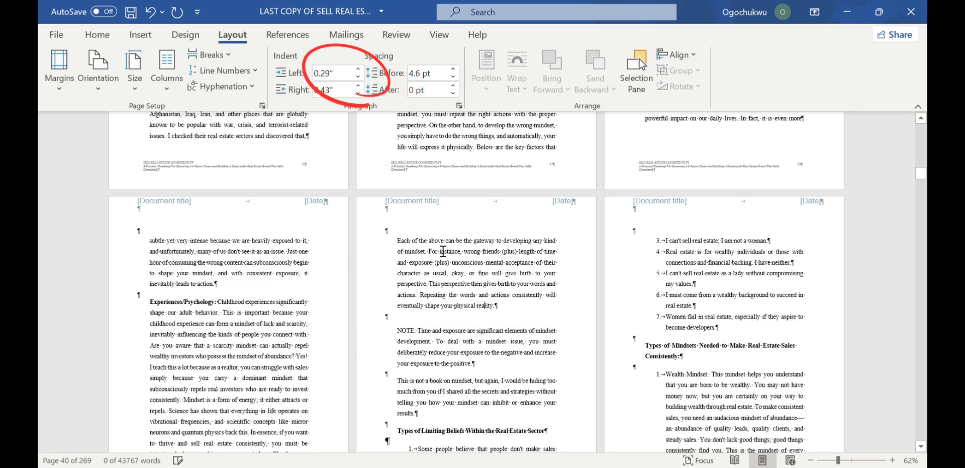
{"action": "left_click", "coordinate": [454, 70]}
{"action": "left_click", "coordinate": [454, 70]}
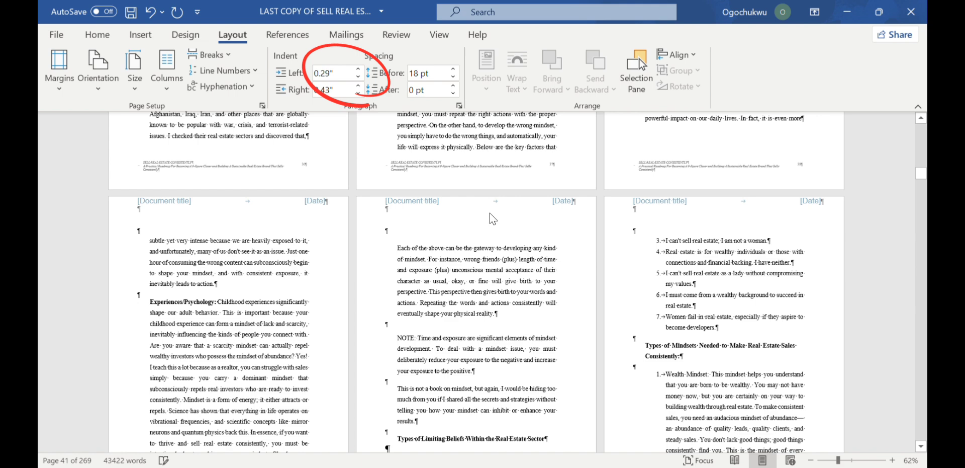
- Undo the spacing changes on the "Each of the above" and NOTE paragraphs, along with the remaining left-indent change
{"action": "key", "text": "ctrl+z"}
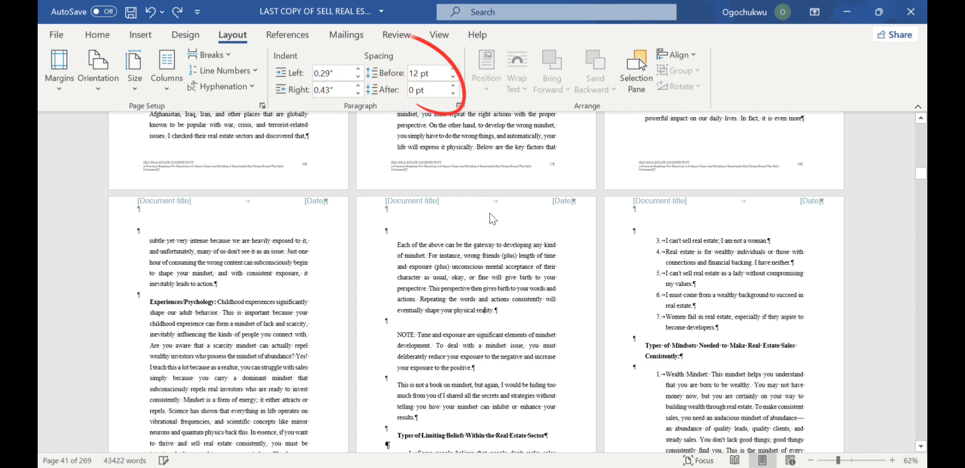
{"action": "key", "text": "ctrl+z"}
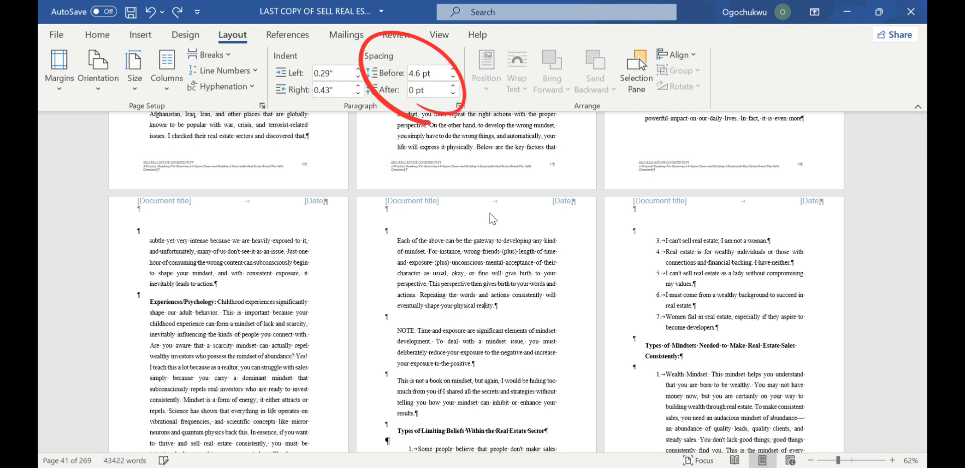
{"action": "key", "text": "ctrl+z"}
{"action": "key", "text": "ctrl+z"}
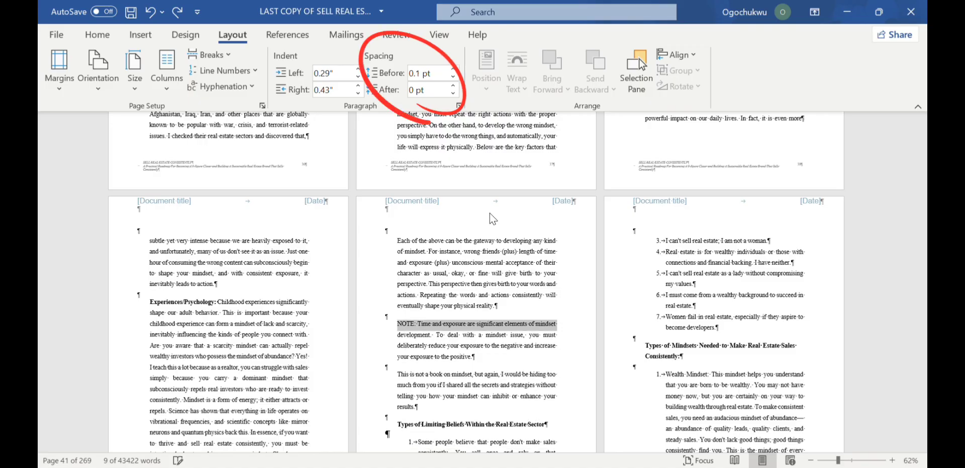
{"action": "key", "text": "ctrl+z"}
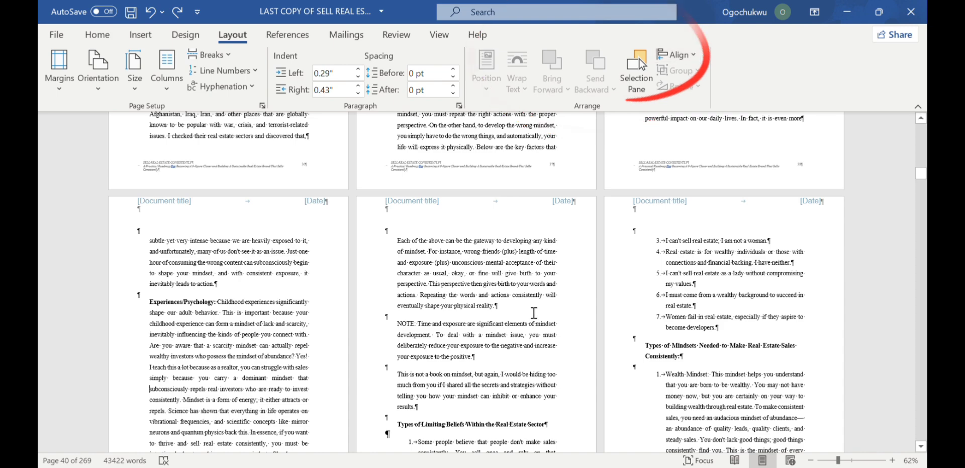
- Return to the manuscript's beginning, look over its front matter, and bring up the References commands
{"action": "scroll", "coordinate": [534, 312], "scroll_direction": "up", "scroll_amount": 15}
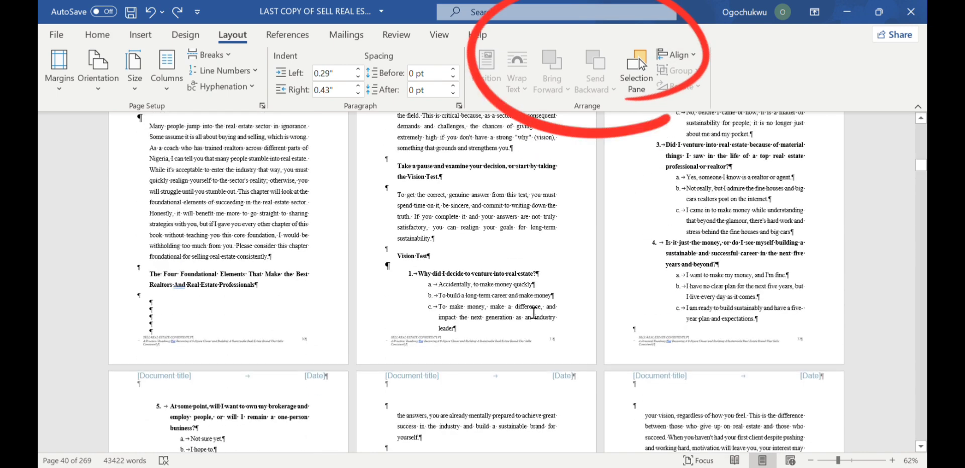
{"action": "key", "text": "ctrl+Home"}
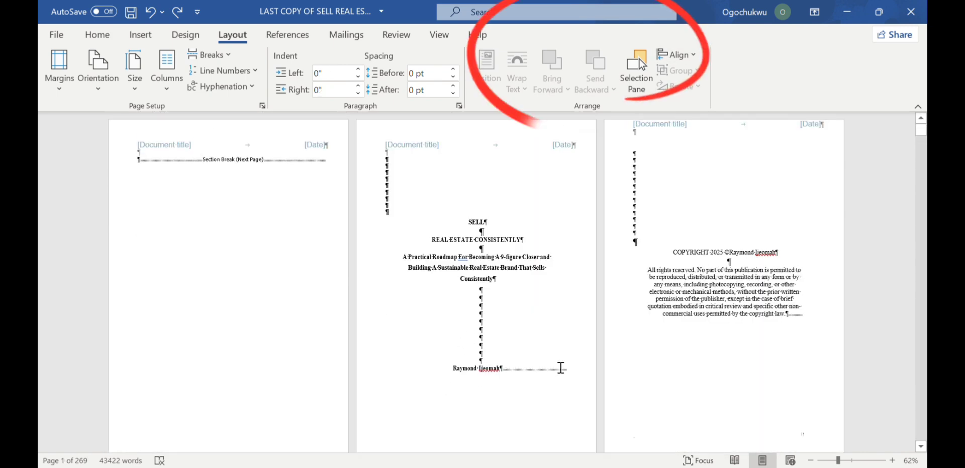
{"action": "scroll", "coordinate": [362, 375], "scroll_direction": "down", "scroll_amount": 5}
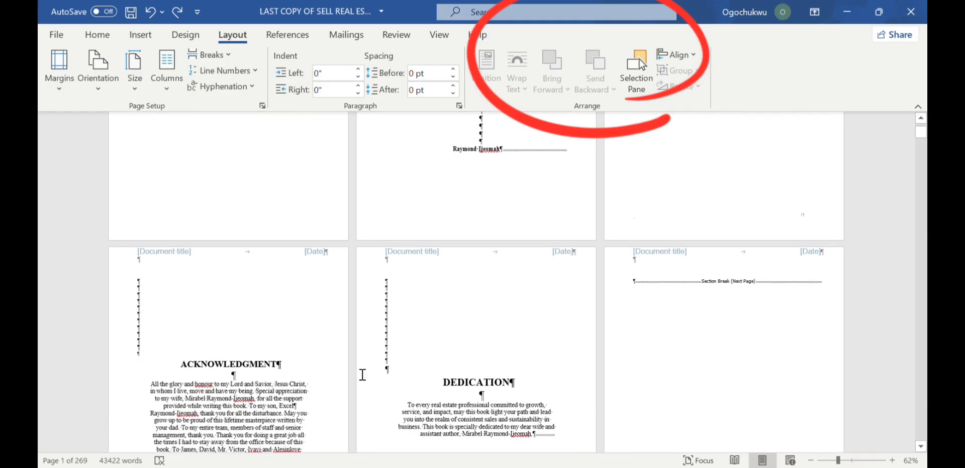
{"action": "scroll", "coordinate": [362, 375], "scroll_direction": "down", "scroll_amount": 2}
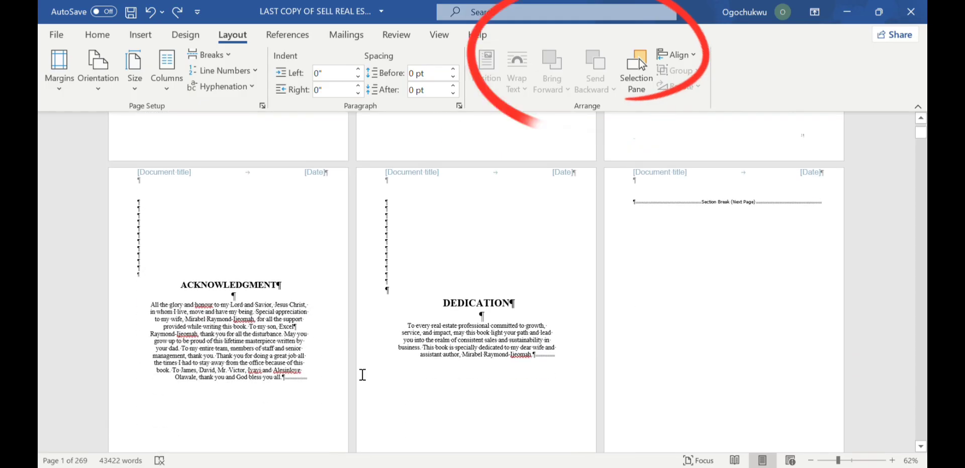
{"action": "left_click", "coordinate": [285, 34]}
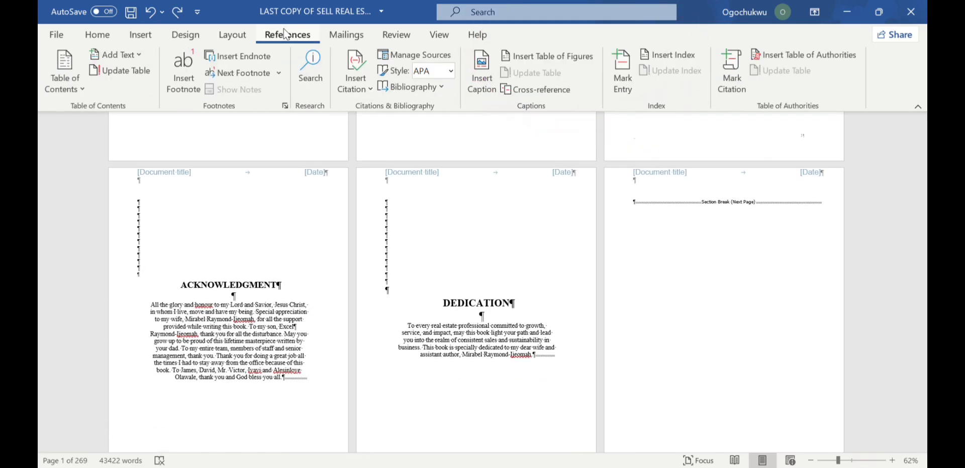
{"action": "scroll", "coordinate": [252, 208], "scroll_direction": "up", "scroll_amount": 3}
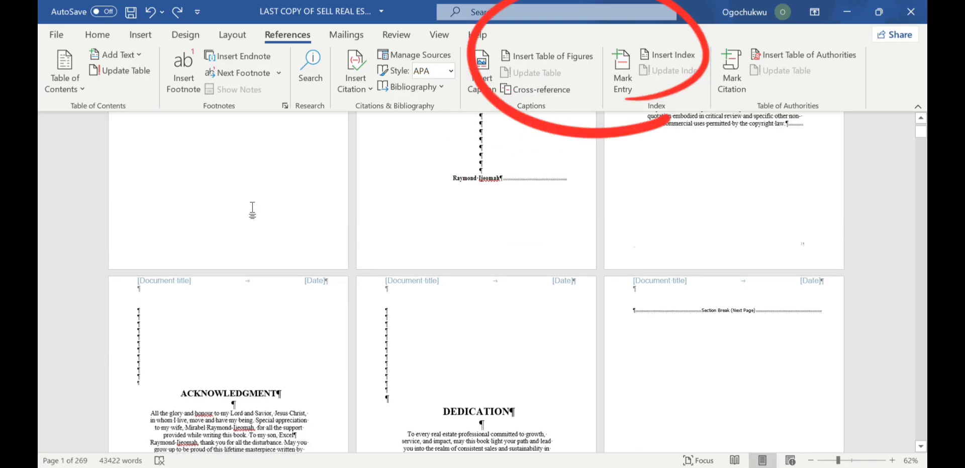
{"action": "scroll", "coordinate": [253, 208], "scroll_direction": "up", "scroll_amount": 4}
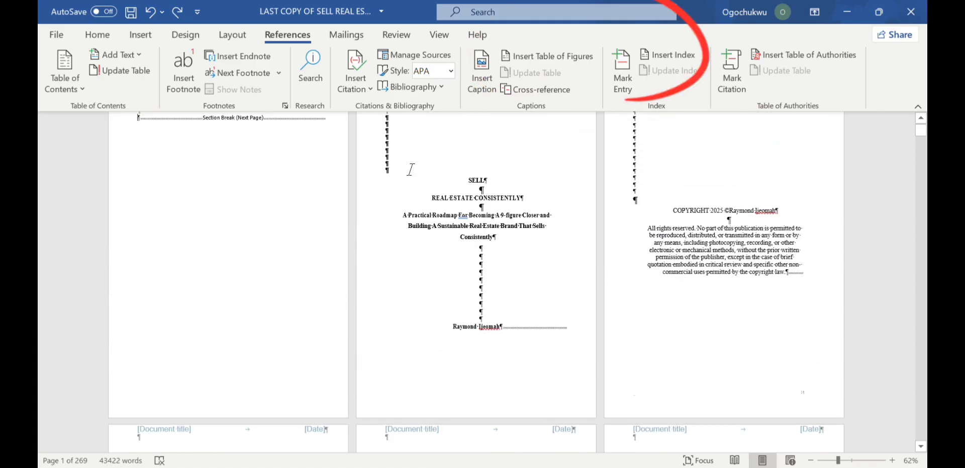
- Delete the empty paragraphs and the preceding section-break page ahead of the book title SELL
{"action": "left_click", "coordinate": [451, 166]}
{"action": "key", "text": "BackSpace"}
{"action": "key", "text": "BackSpace"}
{"action": "key", "text": "BackSpace"}
{"action": "key", "text": "BackSpace"}
{"action": "key", "text": "BackSpace"}
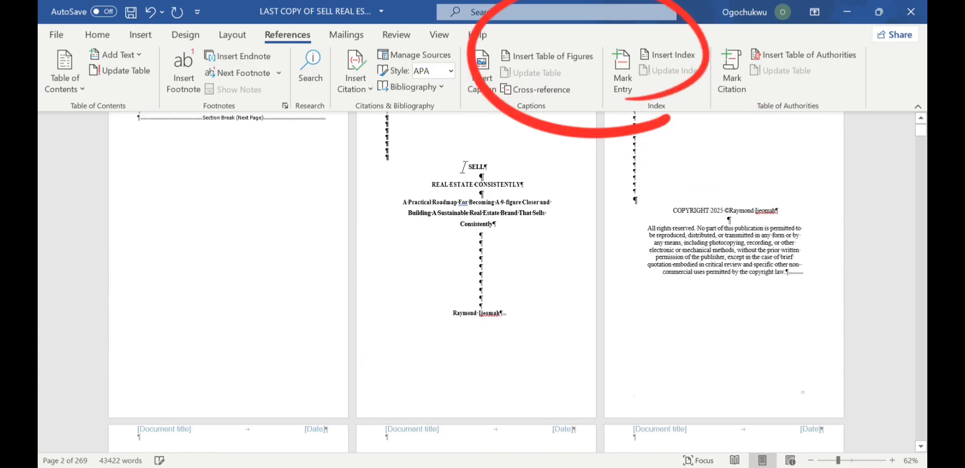
{"action": "key", "text": "BackSpace"}
{"action": "key", "text": "BackSpace"}
{"action": "key", "text": "BackSpace"}
{"action": "key", "text": "BackSpace"}
{"action": "key", "text": "BackSpace"}
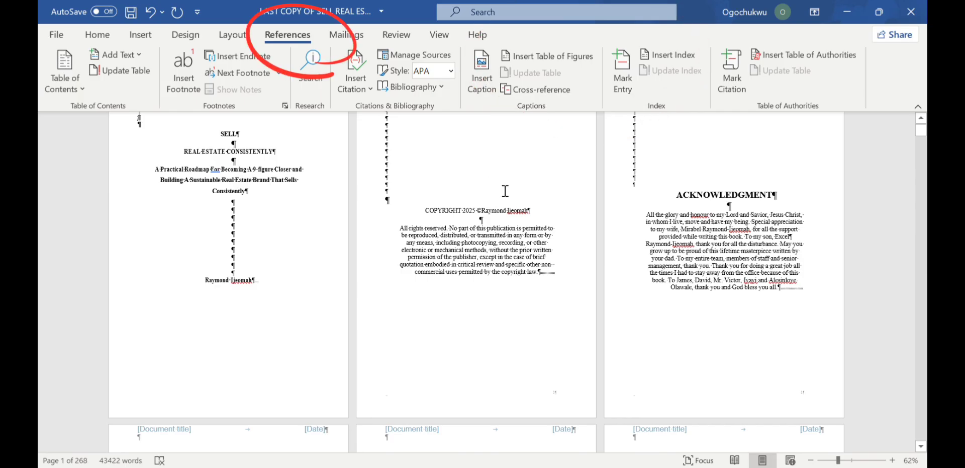
- Check the styles applied to the CHAPTER ONE title and the MY JOURNEY INTO REAL ESTATE subtitle, and look through that chapter's pages
{"action": "left_click", "coordinate": [97, 34]}
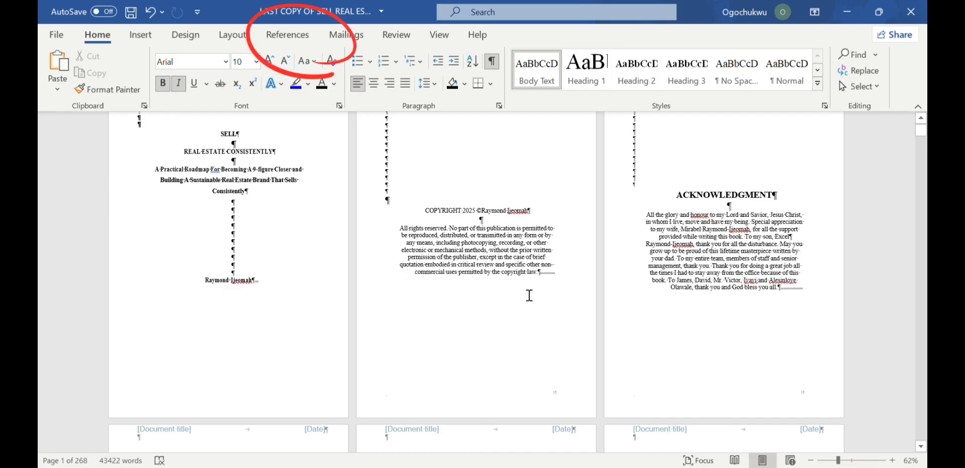
{"action": "scroll", "coordinate": [530, 296], "scroll_direction": "down", "scroll_amount": 5}
{"action": "scroll", "coordinate": [530, 295], "scroll_direction": "down", "scroll_amount": 7}
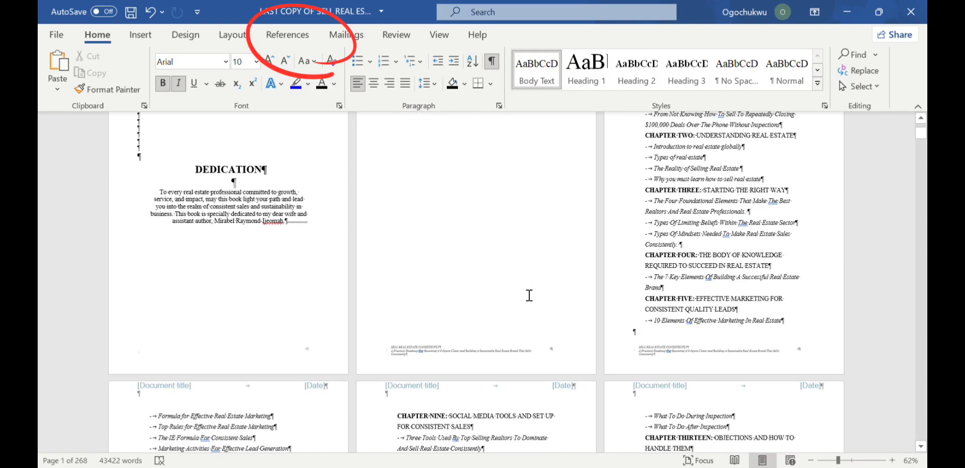
{"action": "scroll", "coordinate": [536, 294], "scroll_direction": "down", "scroll_amount": 6}
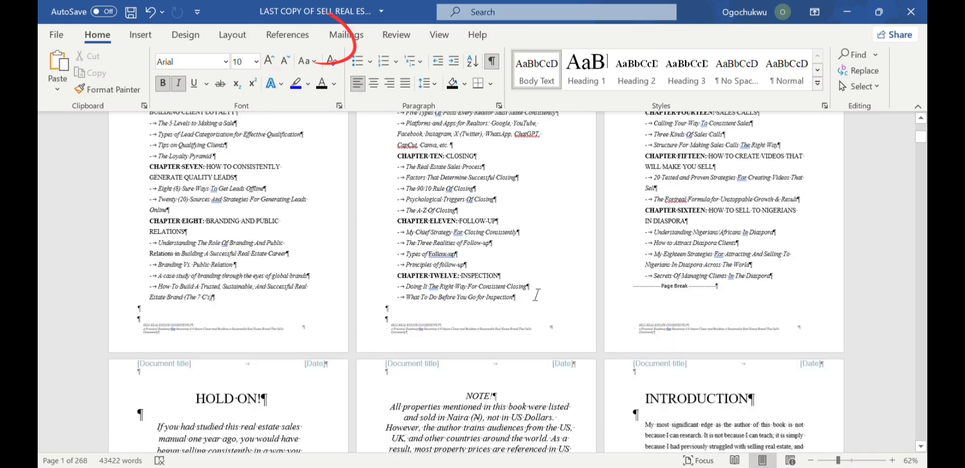
{"action": "scroll", "coordinate": [530, 295], "scroll_direction": "down", "scroll_amount": 4}
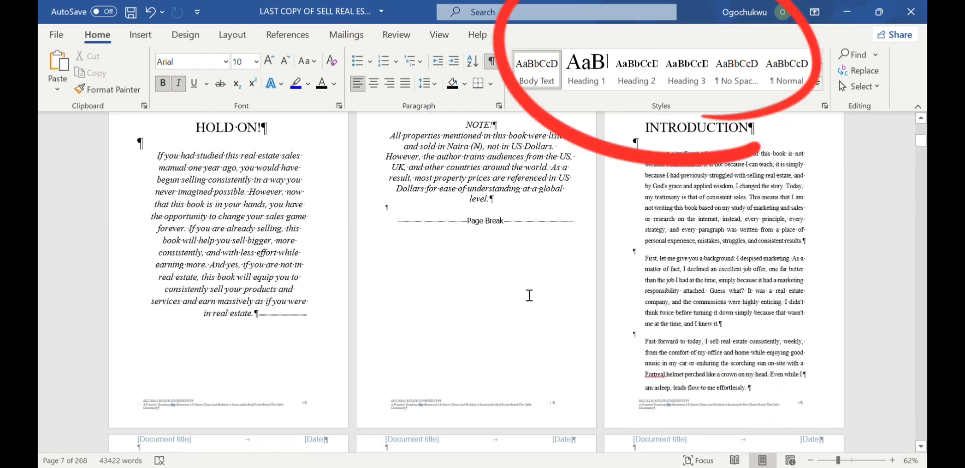
{"action": "scroll", "coordinate": [527, 293], "scroll_direction": "down", "scroll_amount": 7}
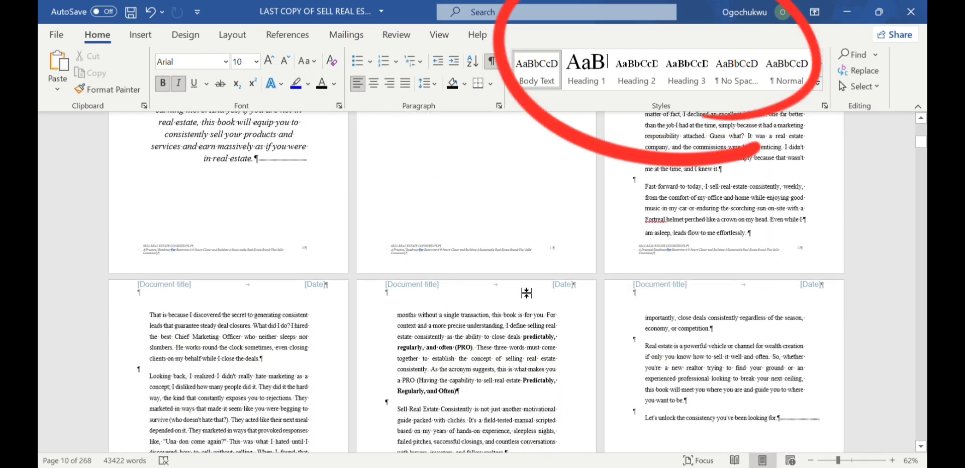
{"action": "scroll", "coordinate": [529, 295], "scroll_direction": "down", "scroll_amount": 2}
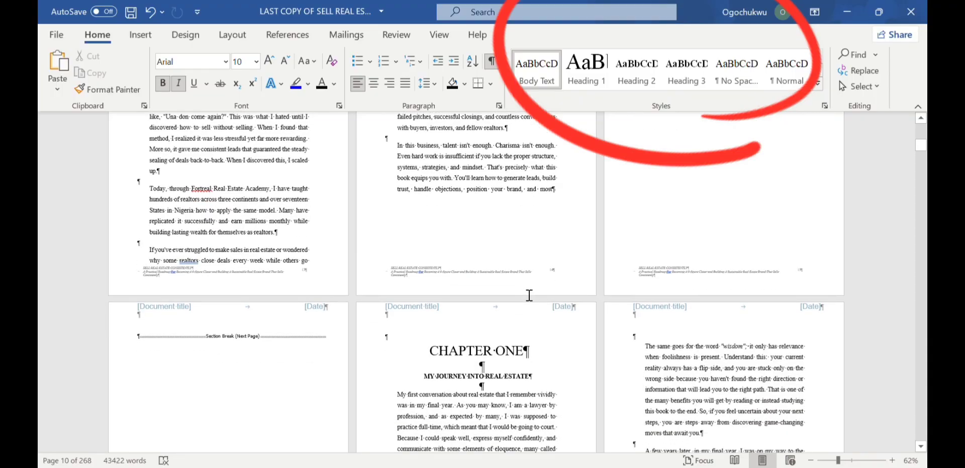
{"action": "left_click", "coordinate": [454, 310]}
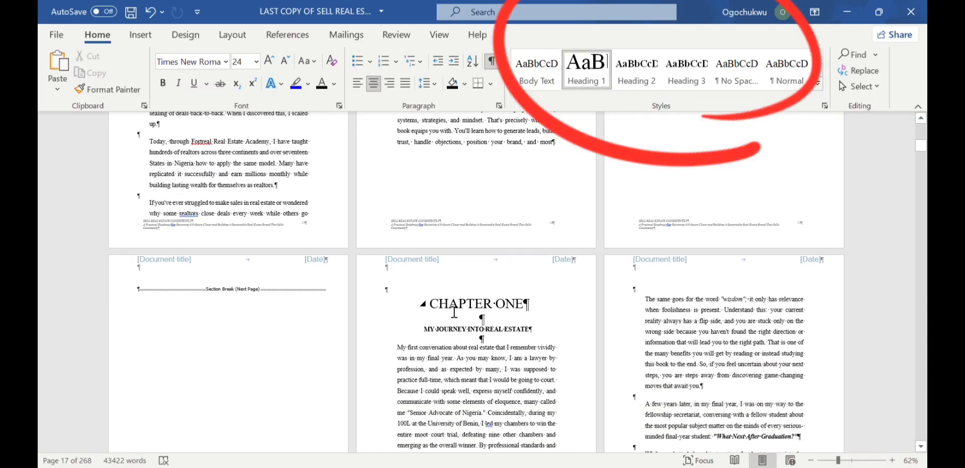
{"action": "left_click", "coordinate": [466, 336]}
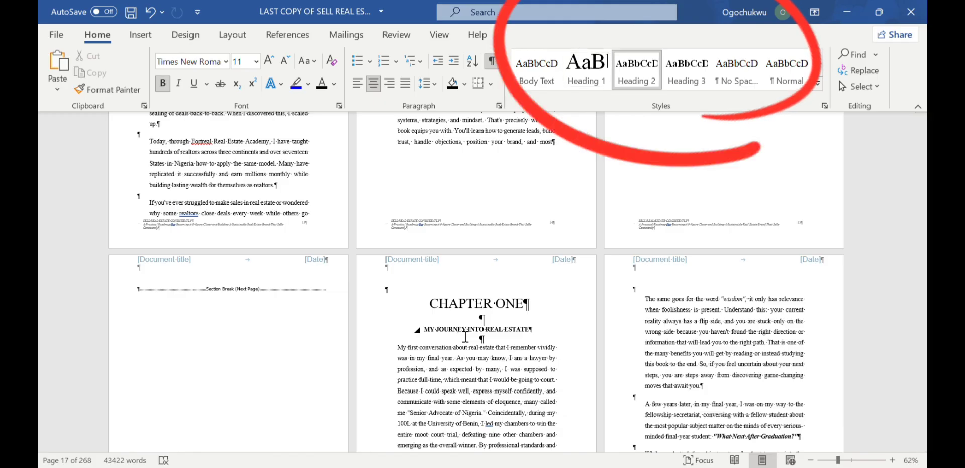
{"action": "scroll", "coordinate": [466, 336], "scroll_direction": "down", "scroll_amount": 3}
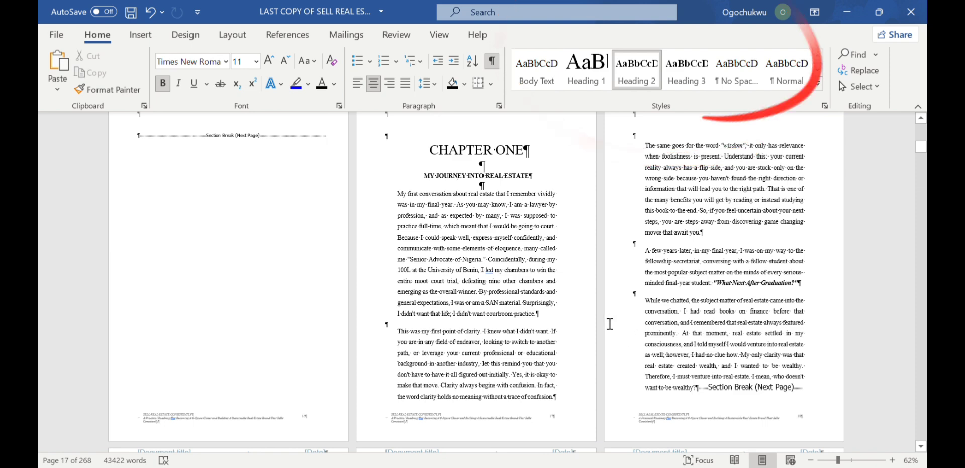
{"action": "scroll", "coordinate": [475, 363], "scroll_direction": "down", "scroll_amount": 2}
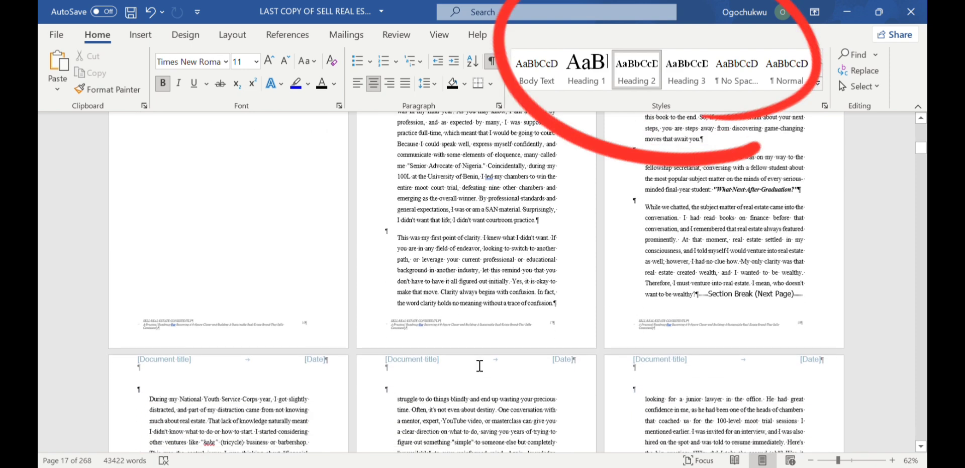
{"action": "scroll", "coordinate": [476, 363], "scroll_direction": "down", "scroll_amount": 1}
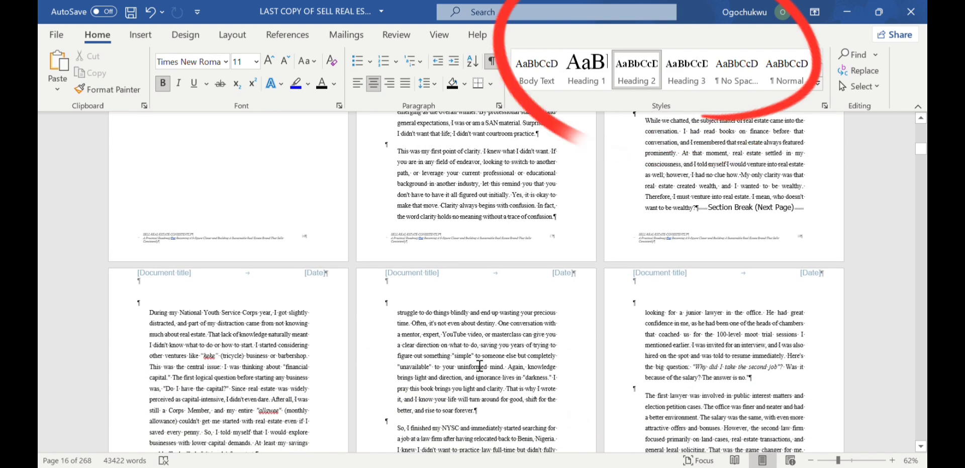
{"action": "scroll", "coordinate": [481, 366], "scroll_direction": "down", "scroll_amount": 3}
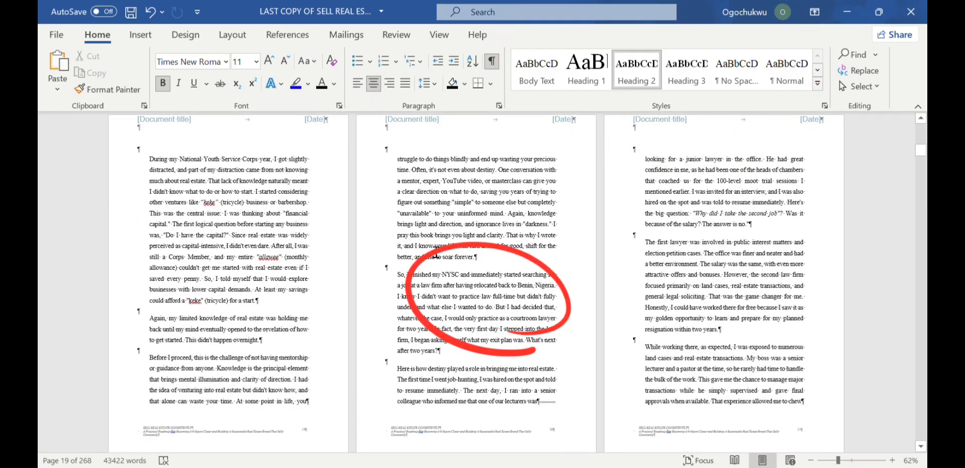
- Insert an automatic table of contents at the empty paragraphs above the copyright notice
{"action": "scroll", "coordinate": [437, 245], "scroll_direction": "up", "scroll_amount": 10}
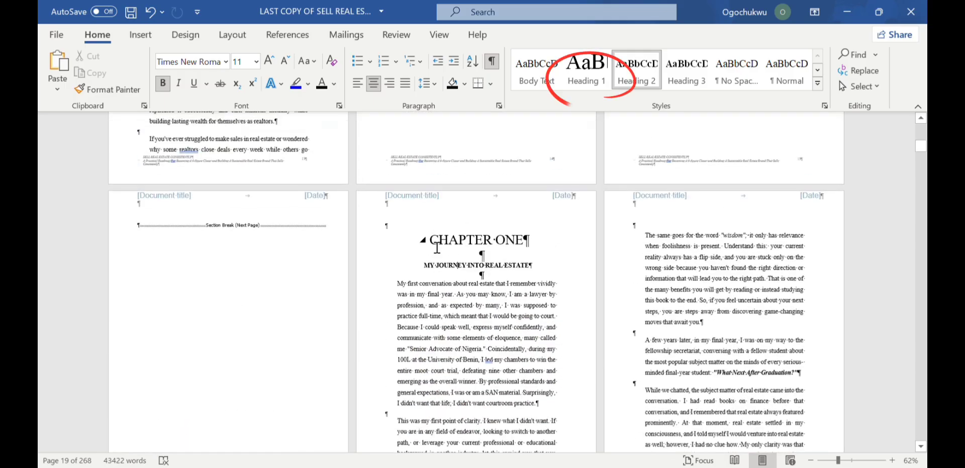
{"action": "scroll", "coordinate": [435, 245], "scroll_direction": "up", "scroll_amount": 10}
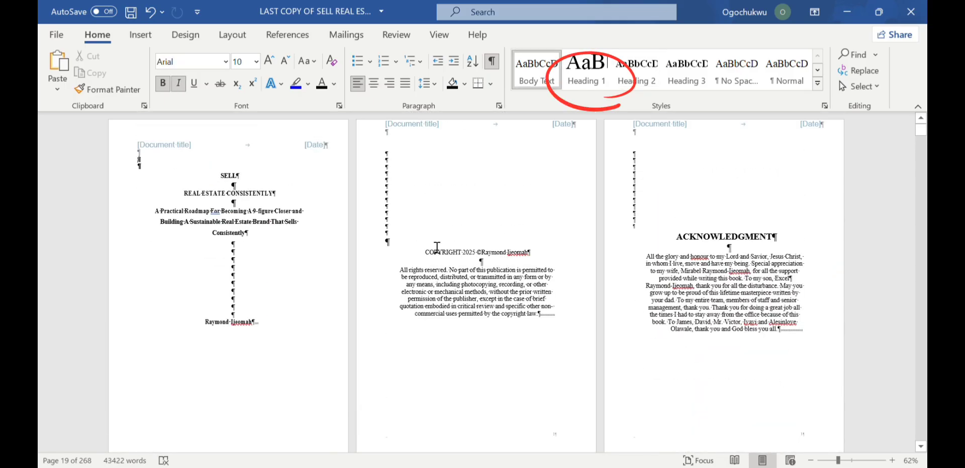
{"action": "left_click", "coordinate": [468, 195]}
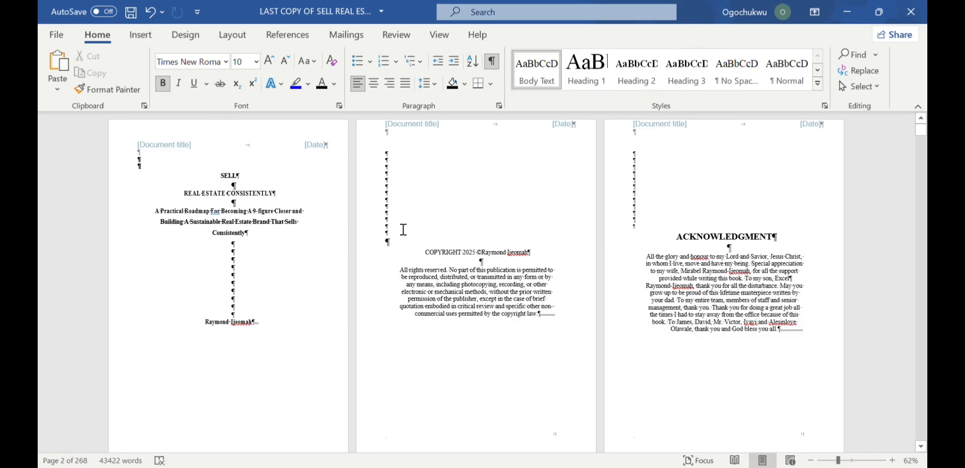
{"action": "left_click", "coordinate": [286, 38]}
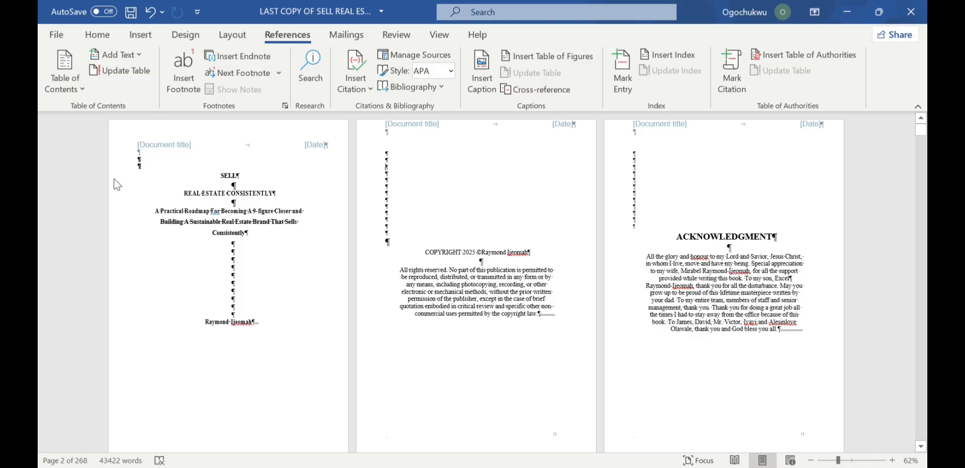
- Look through the inserted table of contents, examining its chapter entries, subheadings and page numbers
{"action": "scroll", "coordinate": [117, 184], "scroll_direction": "down", "scroll_amount": 3}
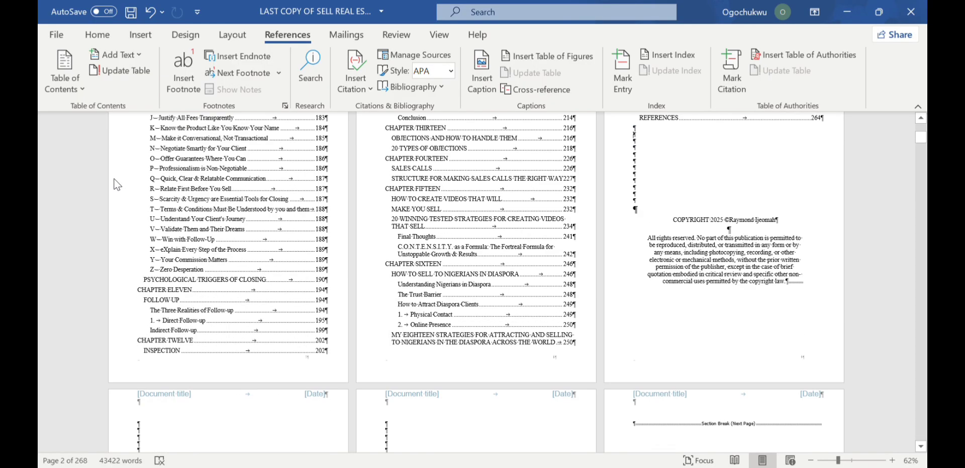
{"action": "left_click", "coordinate": [400, 234]}
{"action": "scroll", "coordinate": [252, 241], "scroll_direction": "up", "scroll_amount": 2}
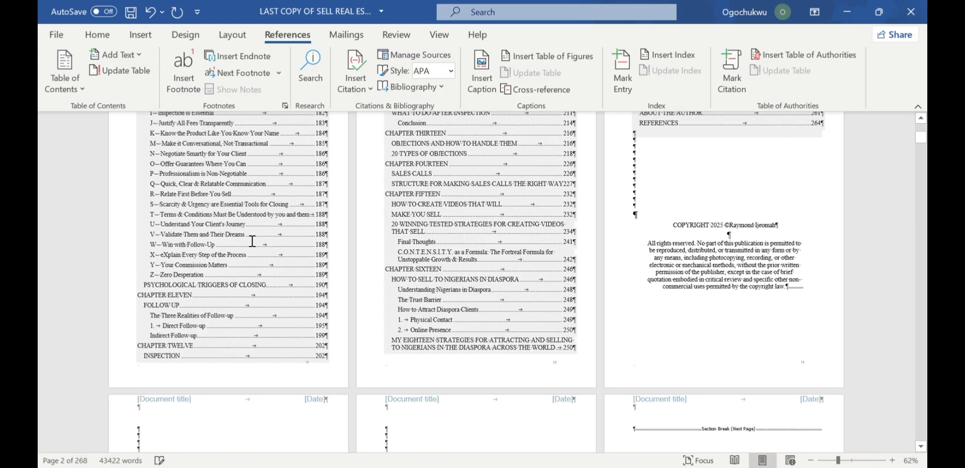
{"action": "scroll", "coordinate": [252, 241], "scroll_direction": "up", "scroll_amount": 2}
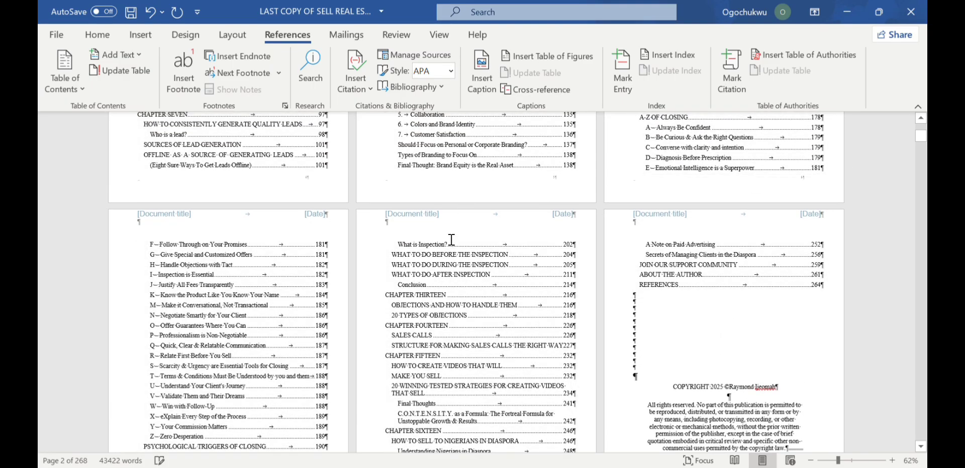
{"action": "scroll", "coordinate": [444, 236], "scroll_direction": "up", "scroll_amount": 8}
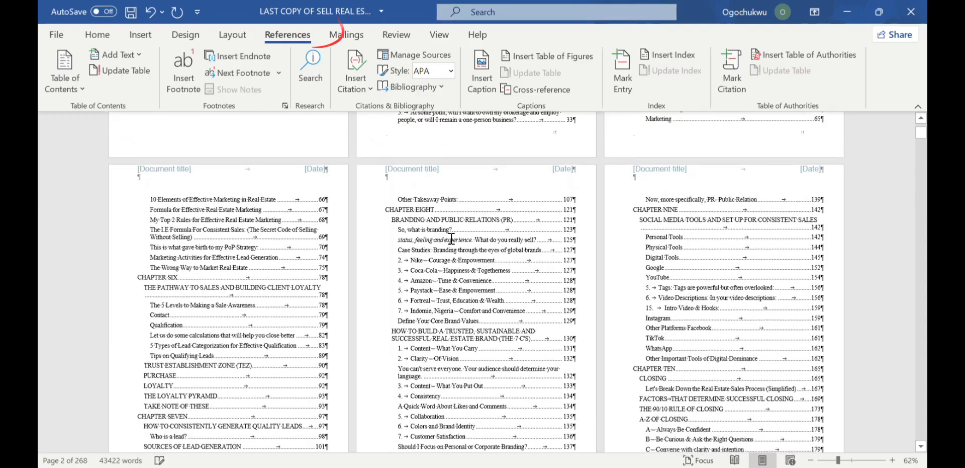
{"action": "scroll", "coordinate": [452, 238], "scroll_direction": "up", "scroll_amount": 8}
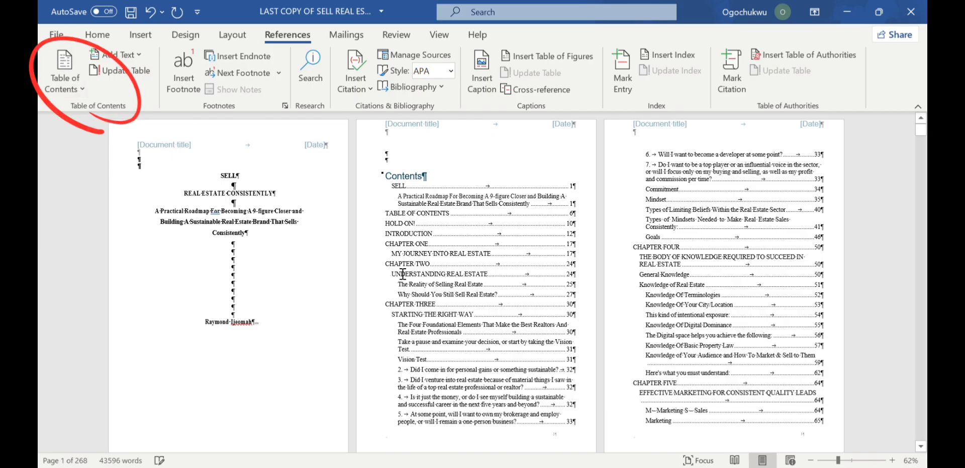
{"action": "scroll", "coordinate": [404, 272], "scroll_direction": "down", "scroll_amount": 10}
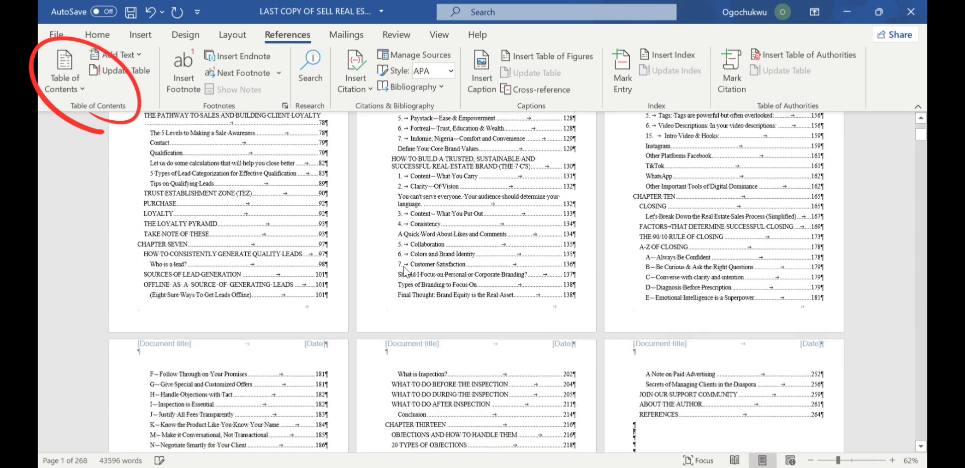
{"action": "scroll", "coordinate": [407, 273], "scroll_direction": "down", "scroll_amount": 1}
{"action": "left_click", "coordinate": [411, 274]}
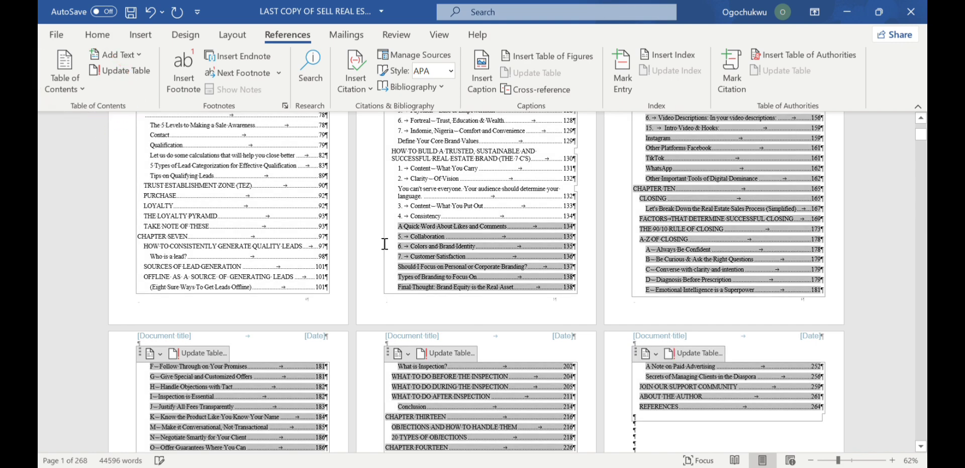
- Return to the Contents heading, activate the table of contents block to show its update option, and review its entries
{"action": "scroll", "coordinate": [390, 203], "scroll_direction": "up", "scroll_amount": 8}
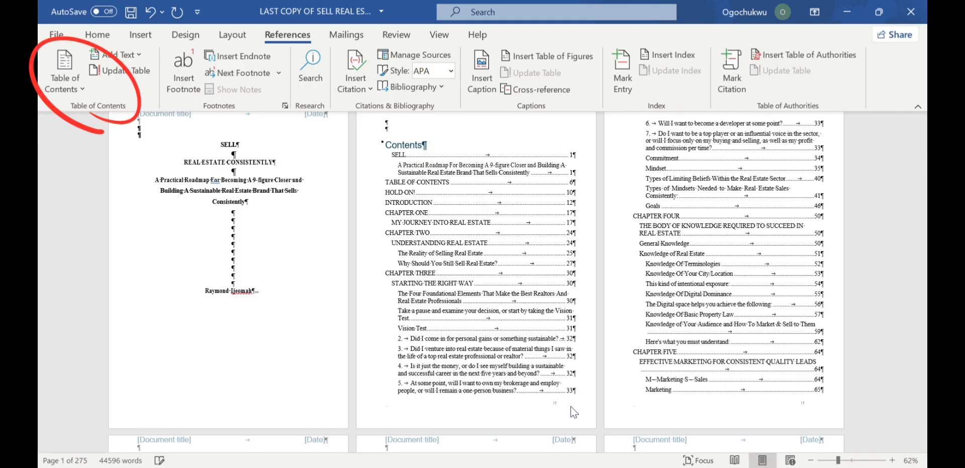
{"action": "left_click", "coordinate": [606, 291]}
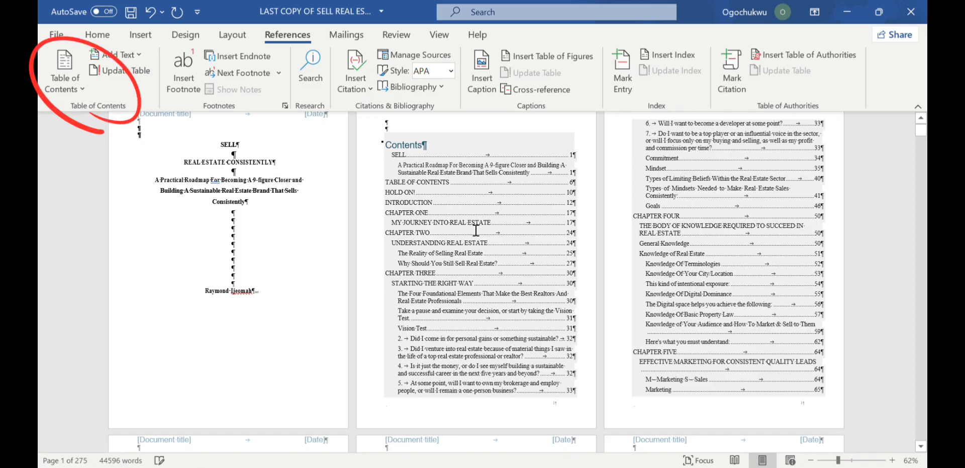
{"action": "left_click", "coordinate": [404, 152]}
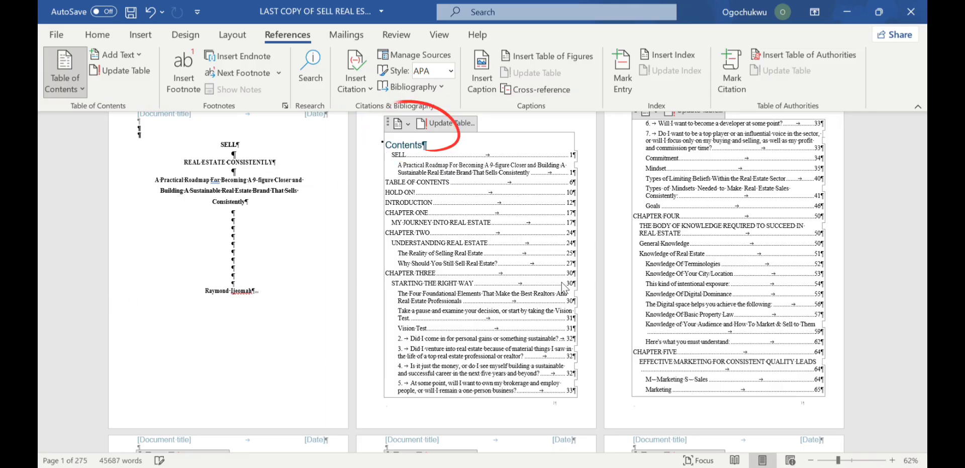
{"action": "scroll", "coordinate": [514, 389], "scroll_direction": "down", "scroll_amount": 3}
{"action": "scroll", "coordinate": [513, 390], "scroll_direction": "down", "scroll_amount": 4}
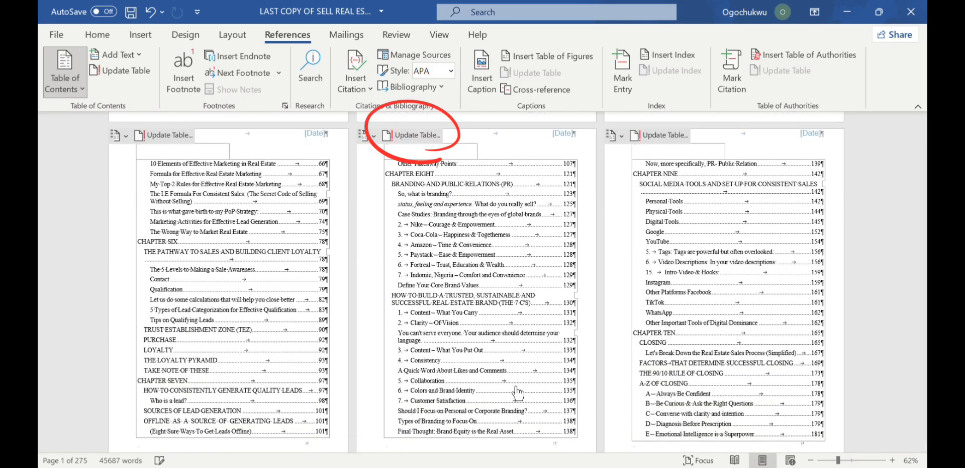
- Undo the table of contents insertion and place the cursor on the copyright page
{"action": "key", "text": "ctrl+z"}
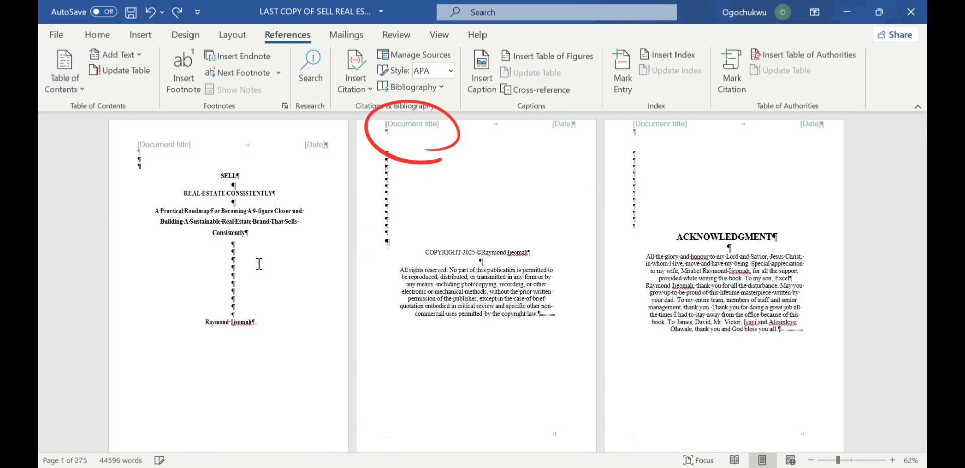
{"action": "left_click", "coordinate": [461, 255]}
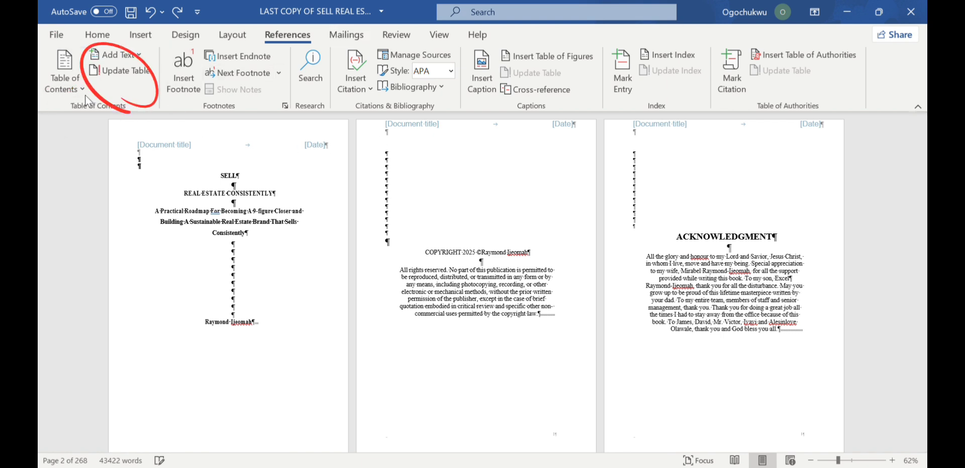
- Try to update the table of contents from the copyright page, and look over the manually typed TABLE OF CONTENTS page
{"action": "left_click", "coordinate": [117, 75]}
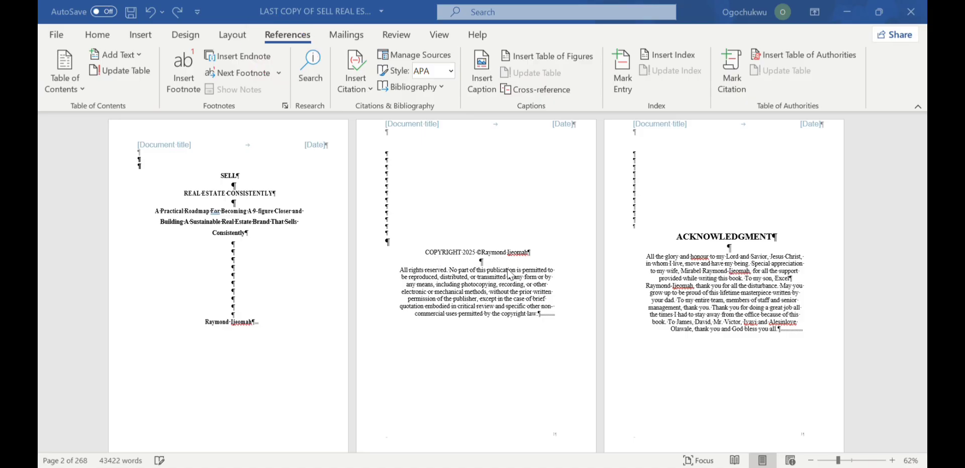
{"action": "left_click", "coordinate": [493, 282]}
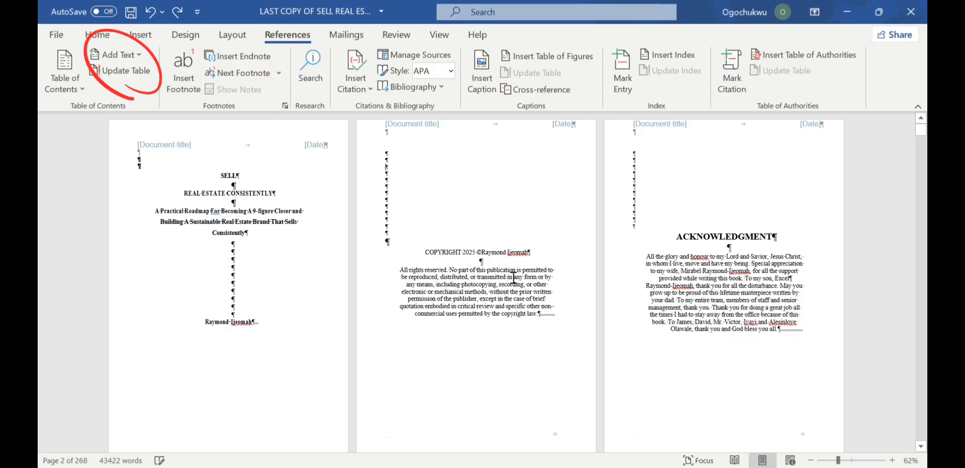
{"action": "scroll", "coordinate": [513, 277], "scroll_direction": "down", "scroll_amount": 5}
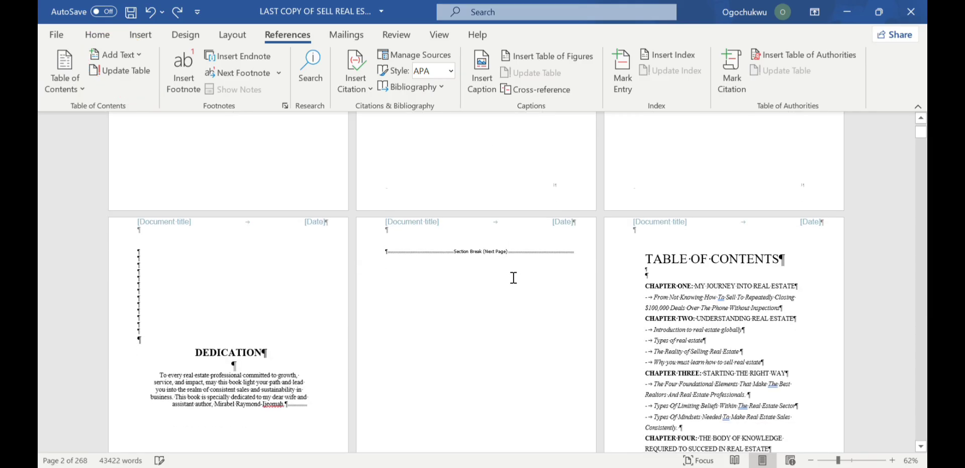
{"action": "scroll", "coordinate": [514, 278], "scroll_direction": "down", "scroll_amount": 4}
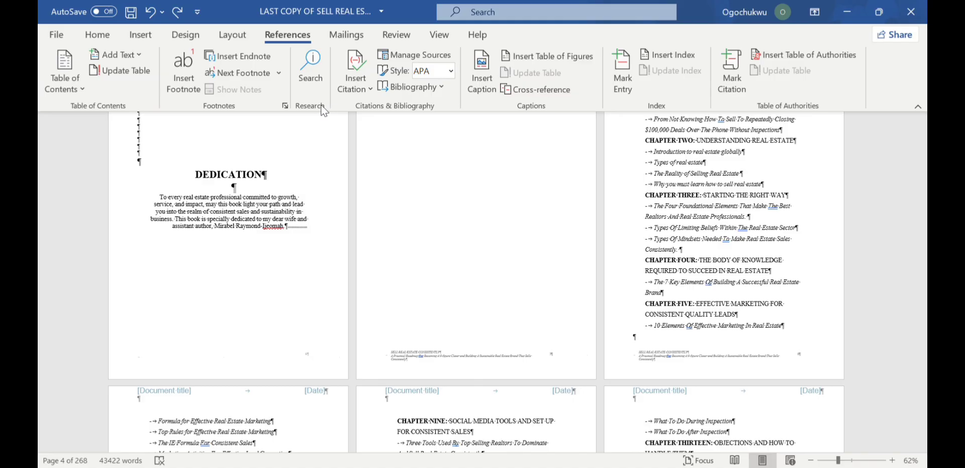
- Look through the Insert Citation choices, the citation style list and the Bibliography options without changing the APA style
{"action": "left_click", "coordinate": [369, 89]}
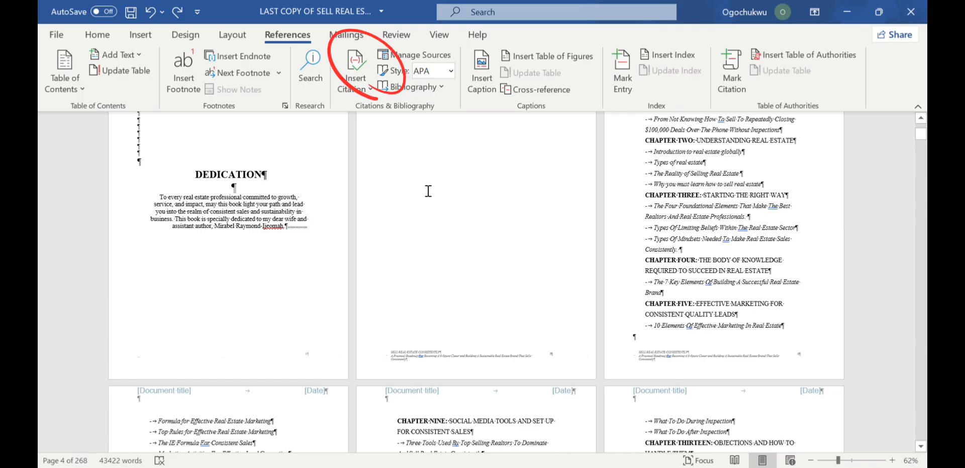
{"action": "left_click", "coordinate": [452, 73]}
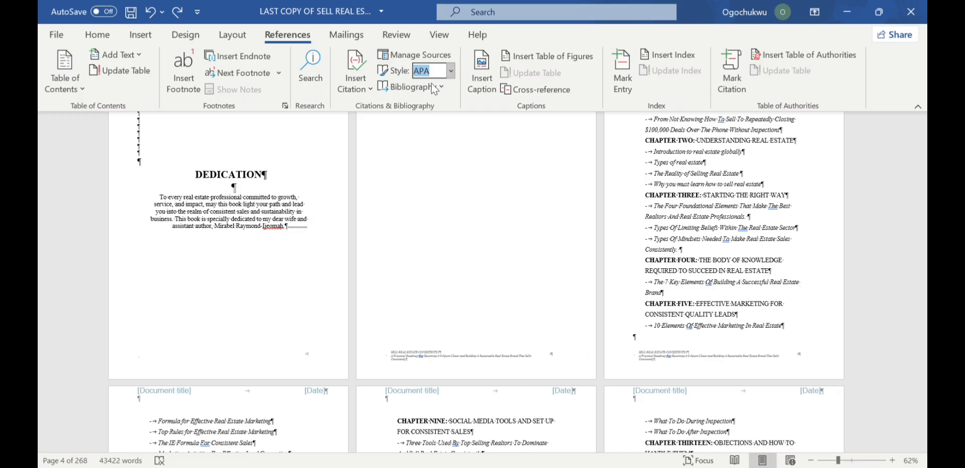
{"action": "left_click", "coordinate": [350, 243]}
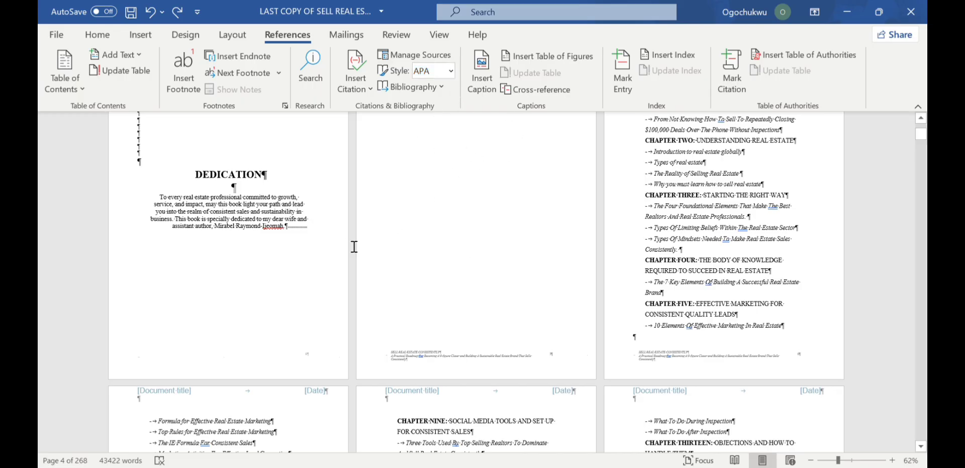
{"action": "left_click", "coordinate": [435, 87]}
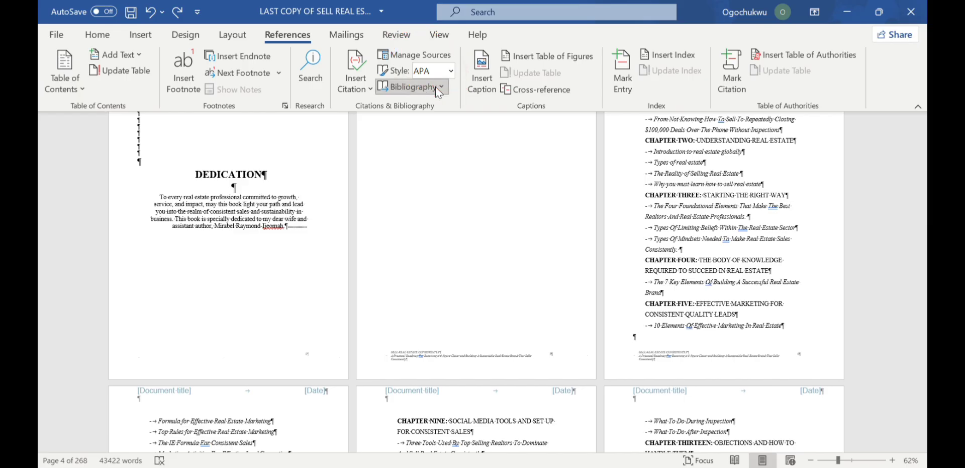
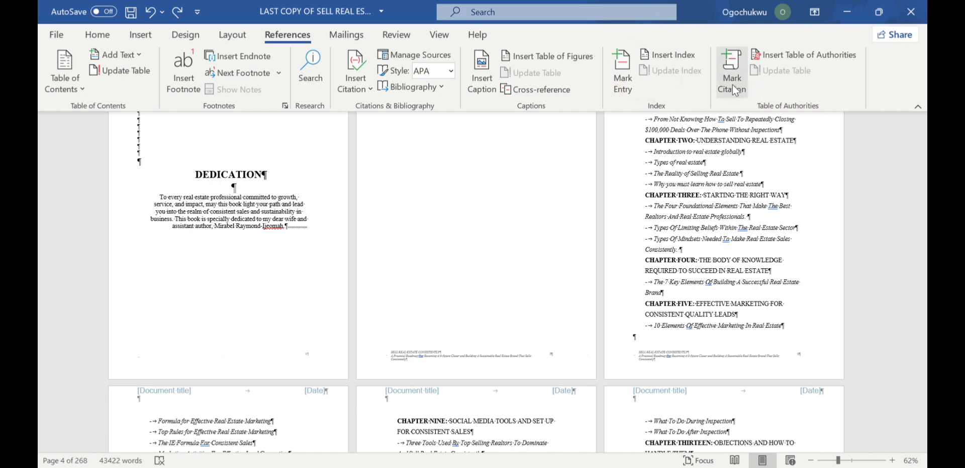
- Look over the mailing tools, including Start Mail Merge, and the review tools for proofing, including Word Count
{"action": "left_click", "coordinate": [346, 35]}
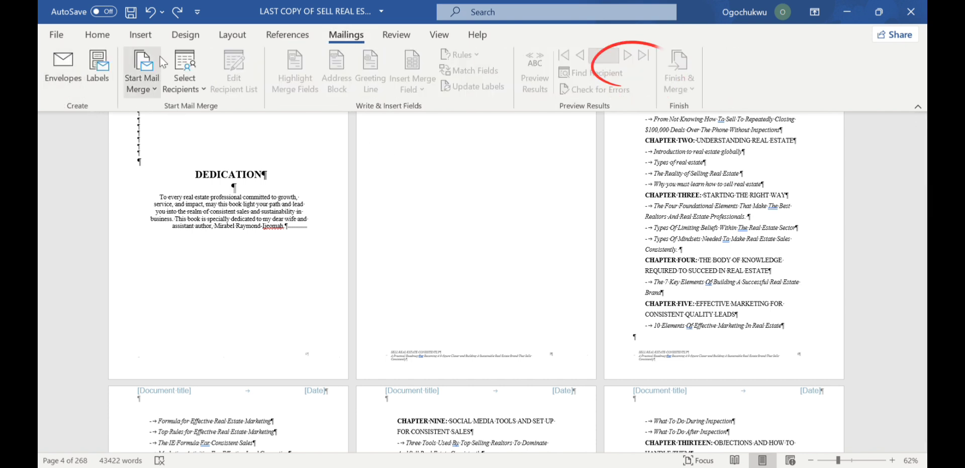
{"action": "left_click", "coordinate": [155, 87]}
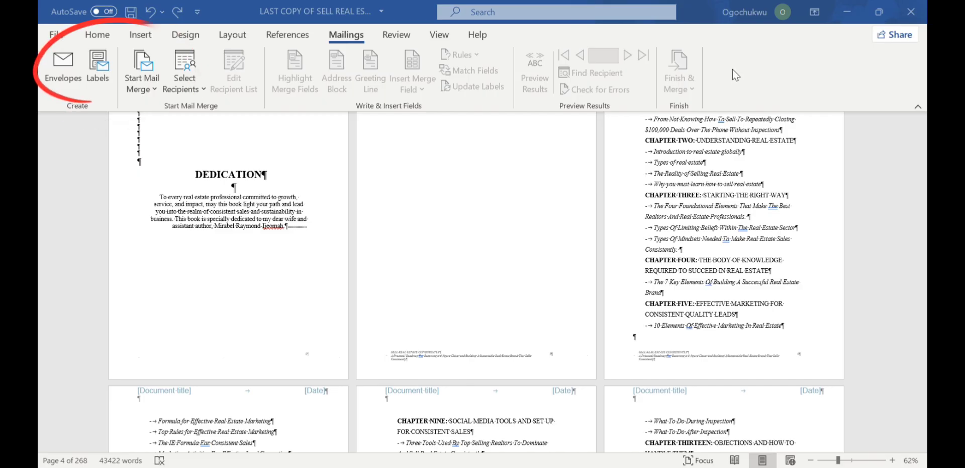
{"action": "left_click", "coordinate": [399, 35]}
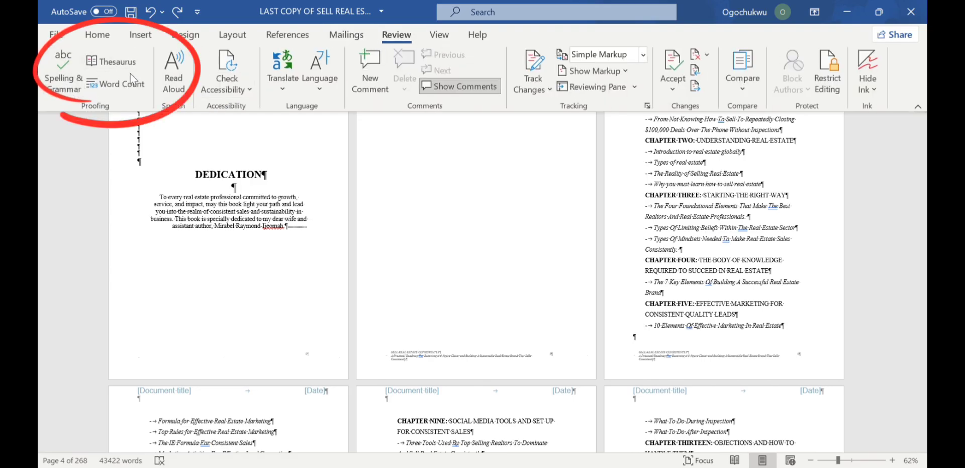
{"action": "left_click", "coordinate": [123, 88]}
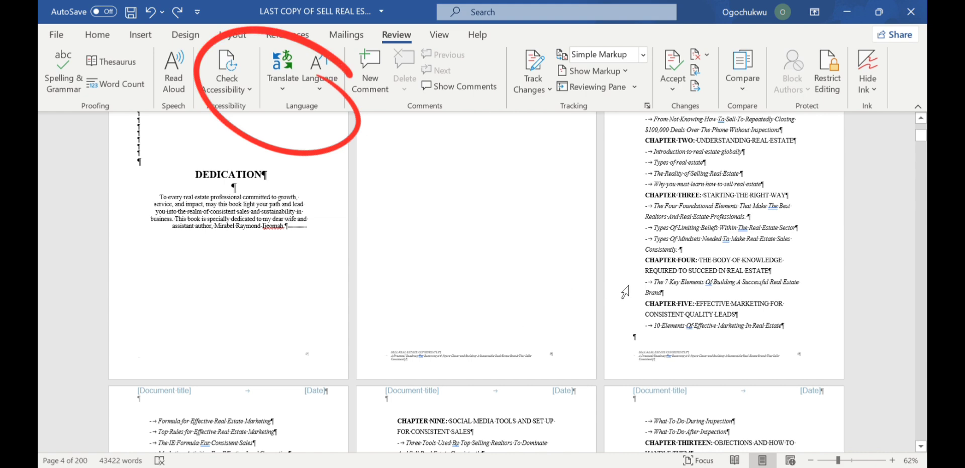
- Zoom the manuscript in to about 200% and back out to 51% to compare how its pages appear
{"action": "left_click", "coordinate": [437, 37]}
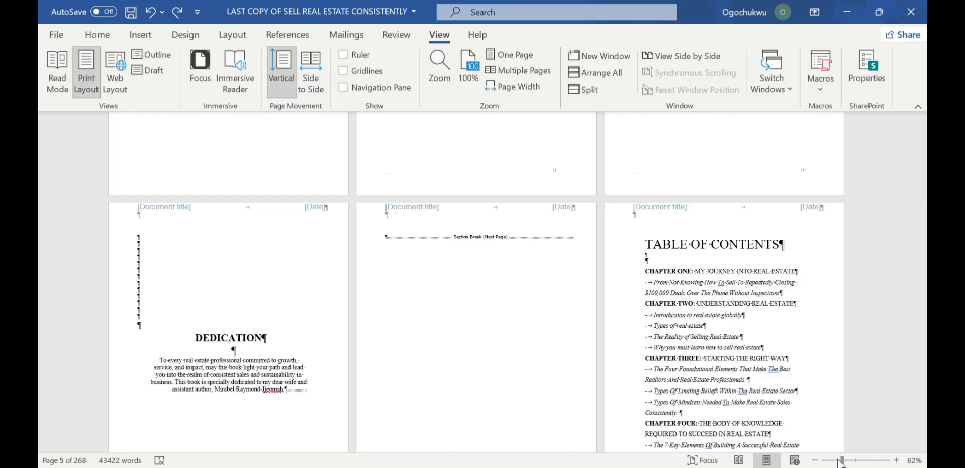
{"action": "scroll", "coordinate": [762, 380], "scroll_direction": "down", "scroll_amount": 5}
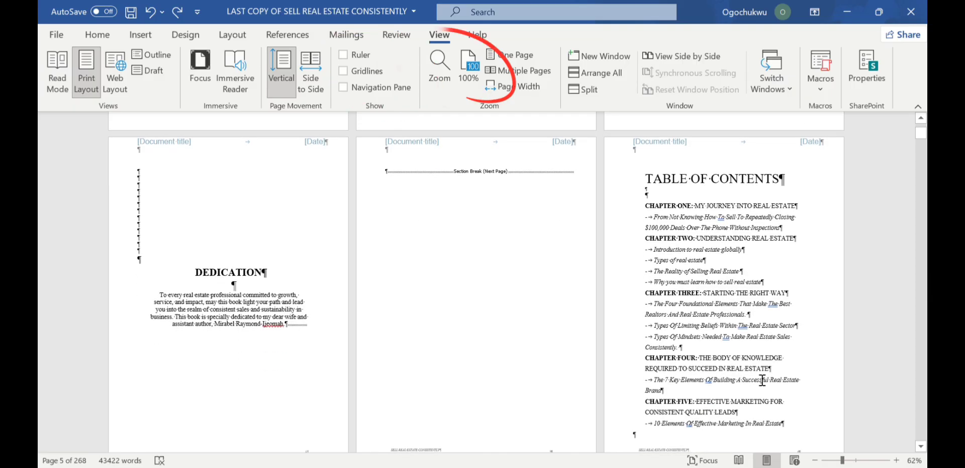
{"action": "left_click", "coordinate": [858, 460]}
{"action": "left_click", "coordinate": [853, 460]}
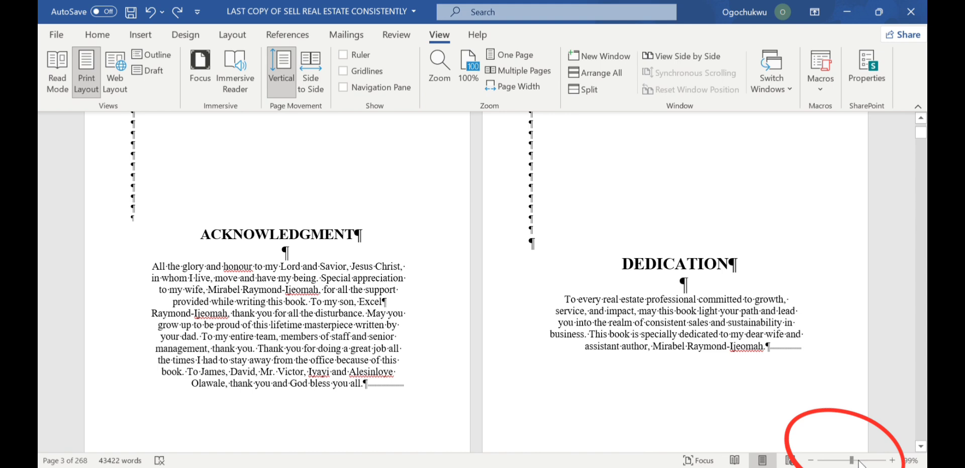
{"action": "left_click", "coordinate": [859, 460]}
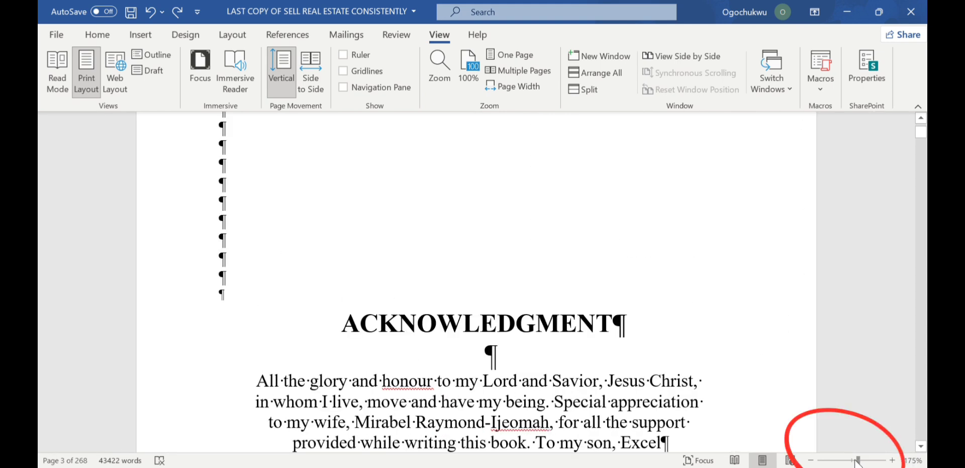
{"action": "left_click", "coordinate": [853, 460]}
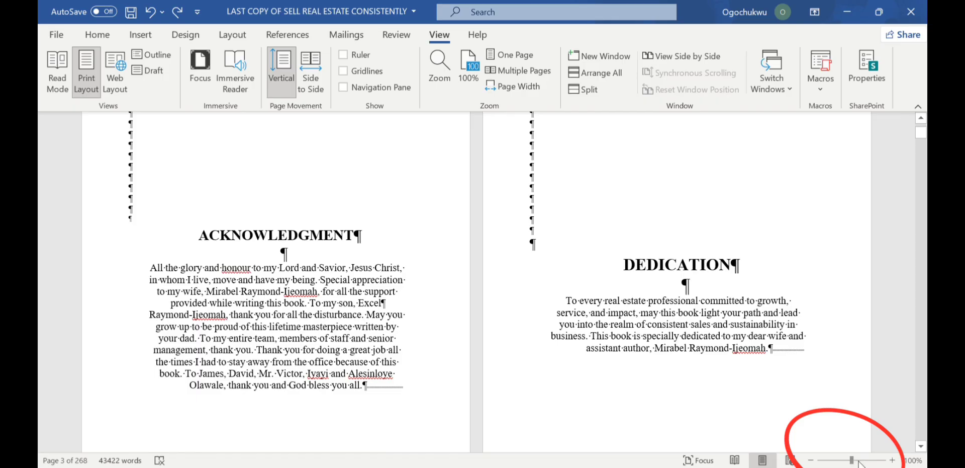
{"action": "left_click", "coordinate": [861, 461]}
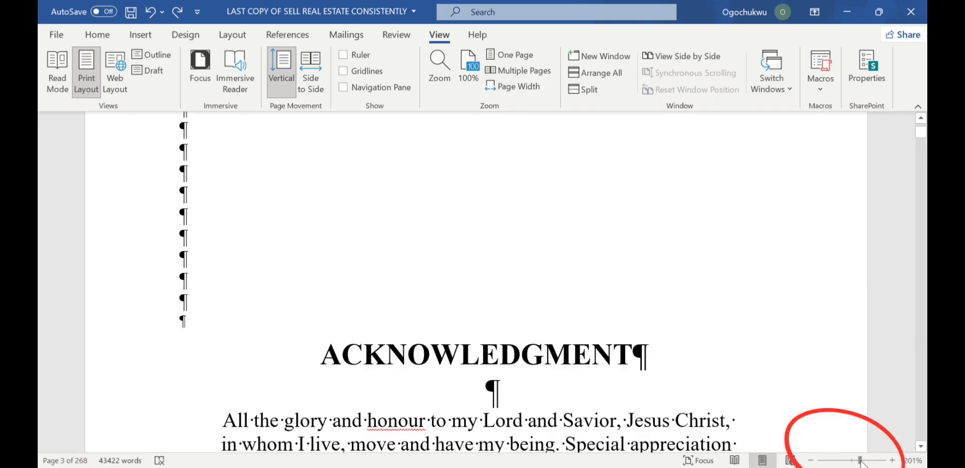
{"action": "left_click_drag", "start_coordinate": [860, 460], "coordinate": [857, 460]}
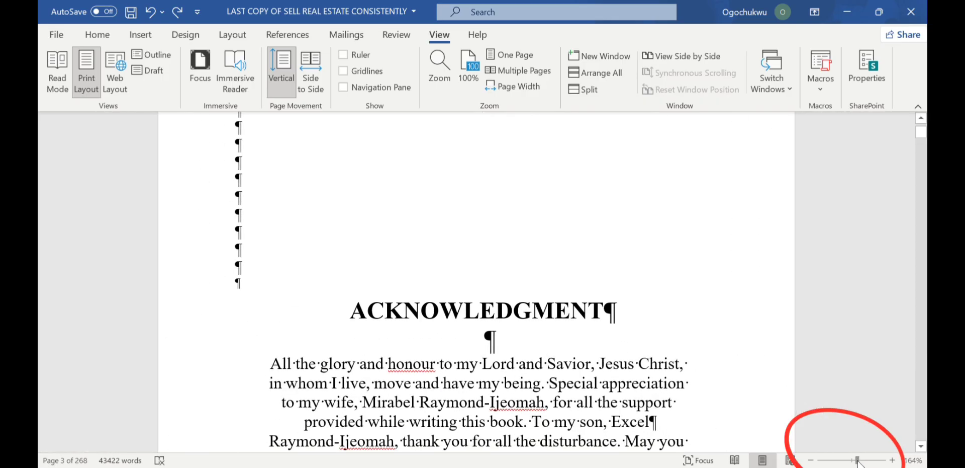
{"action": "scroll", "coordinate": [631, 337], "scroll_direction": "down", "scroll_amount": 15}
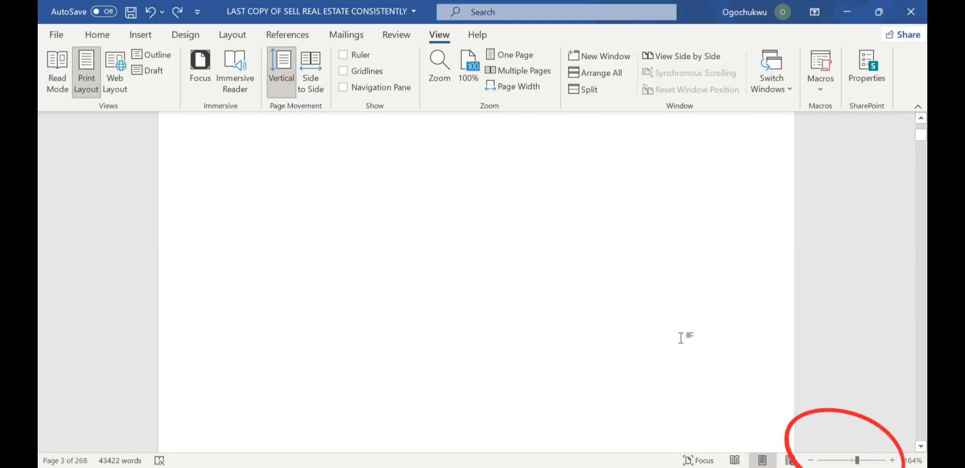
{"action": "left_click_drag", "start_coordinate": [857, 460], "coordinate": [835, 460]}
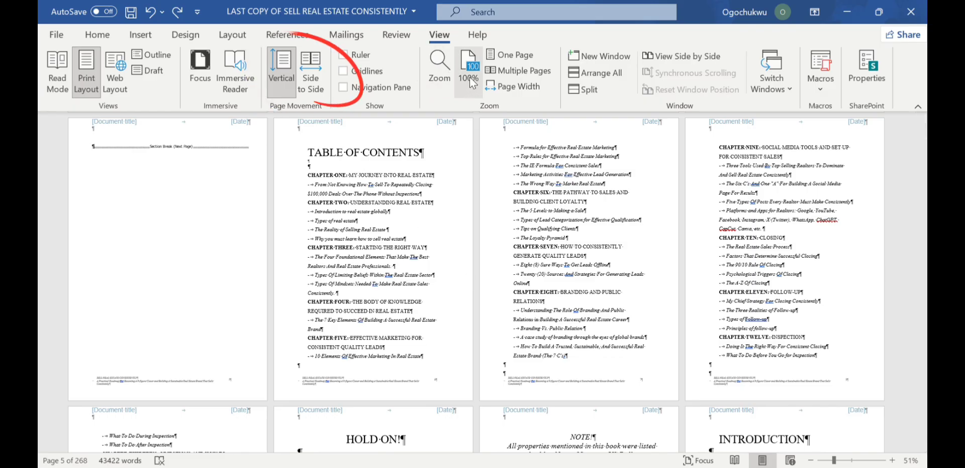
- Show the manuscript in One Page view, browse its opening pages, and switch to Multiple Pages view
{"action": "left_click", "coordinate": [512, 62]}
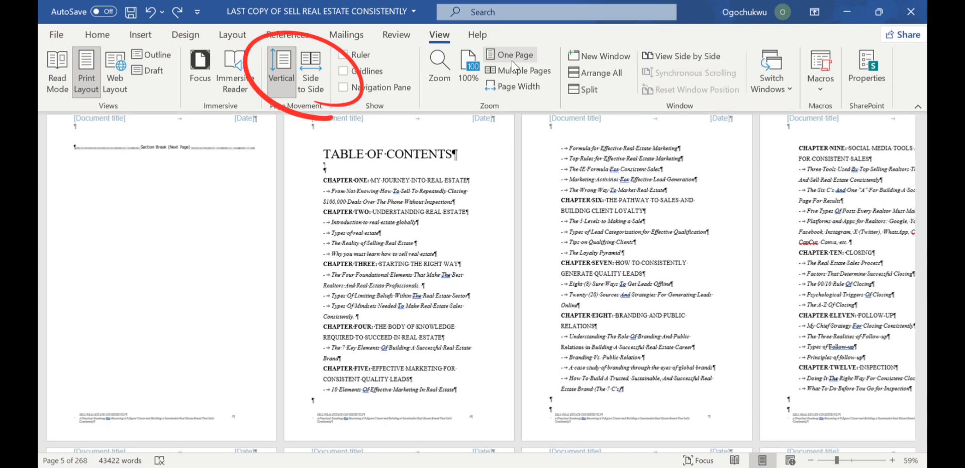
{"action": "scroll", "coordinate": [484, 224], "scroll_direction": "down", "scroll_amount": 15}
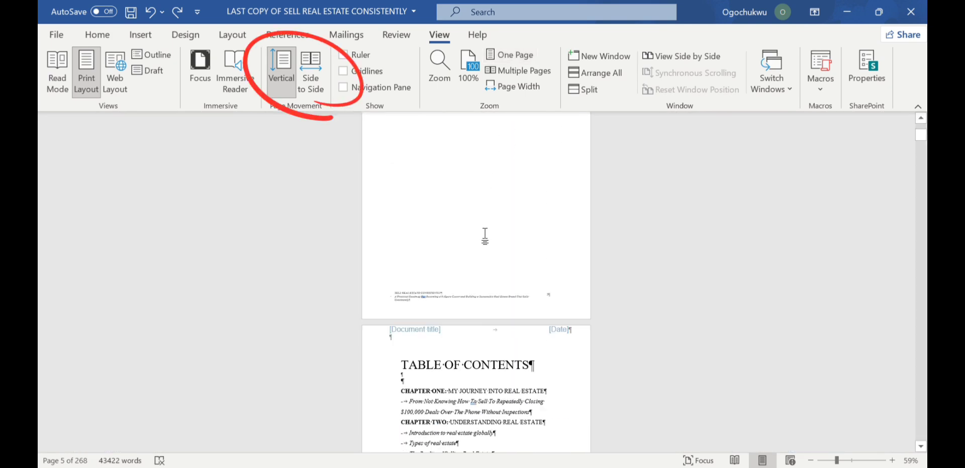
{"action": "scroll", "coordinate": [488, 234], "scroll_direction": "up", "scroll_amount": 15}
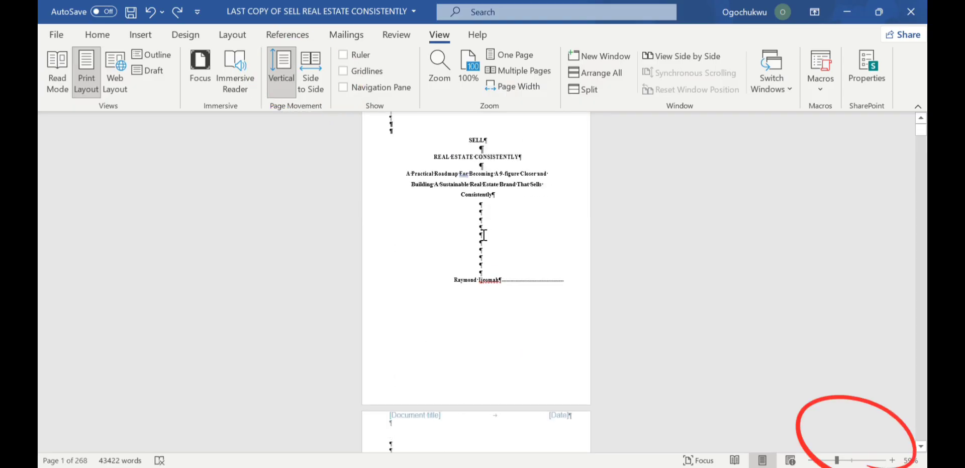
{"action": "scroll", "coordinate": [484, 235], "scroll_direction": "down", "scroll_amount": 5}
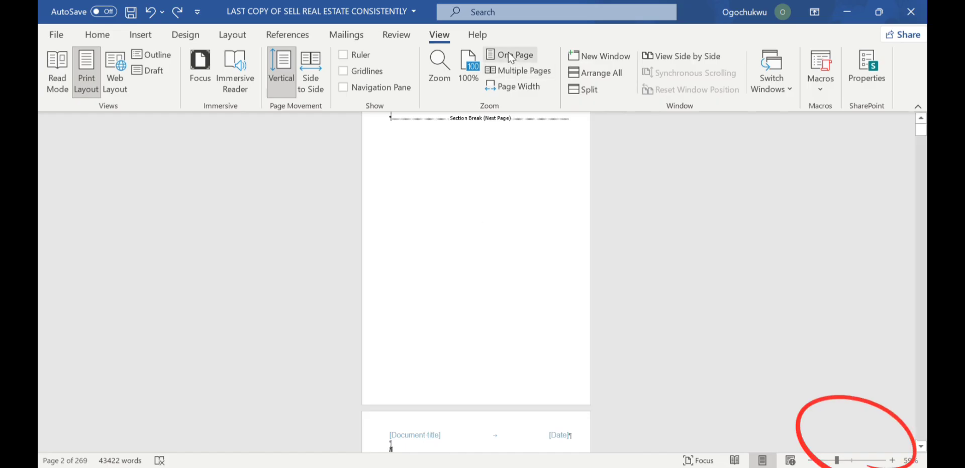
{"action": "left_click", "coordinate": [516, 72]}
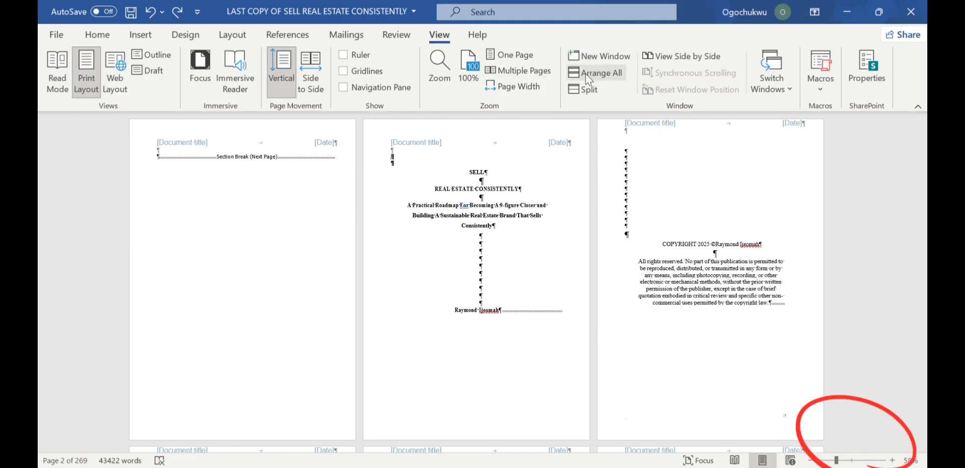
- Split the document window, add an empty paragraph above the book title, and remove the split
{"action": "left_click", "coordinate": [589, 91]}
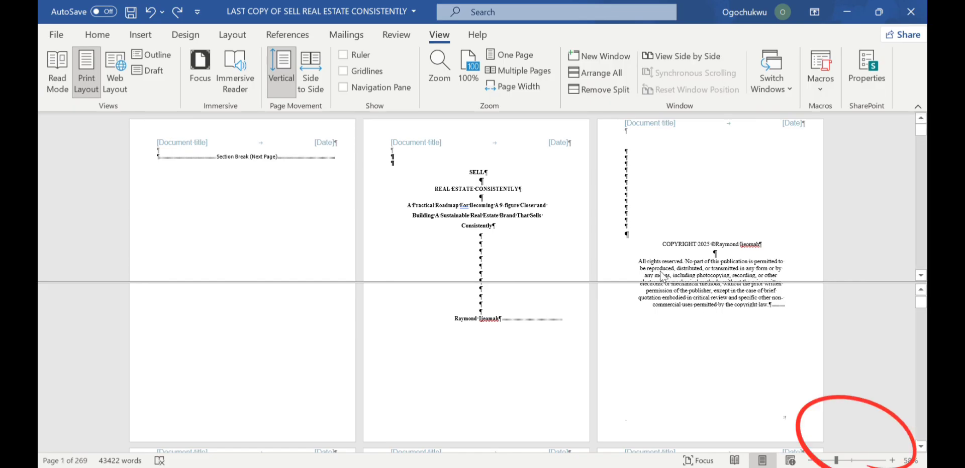
{"action": "key", "text": "Return"}
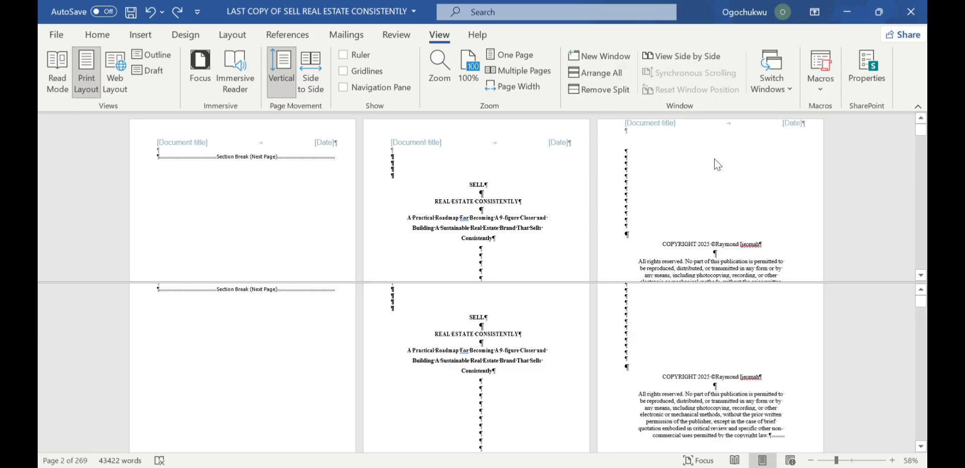
{"action": "left_click", "coordinate": [595, 89]}
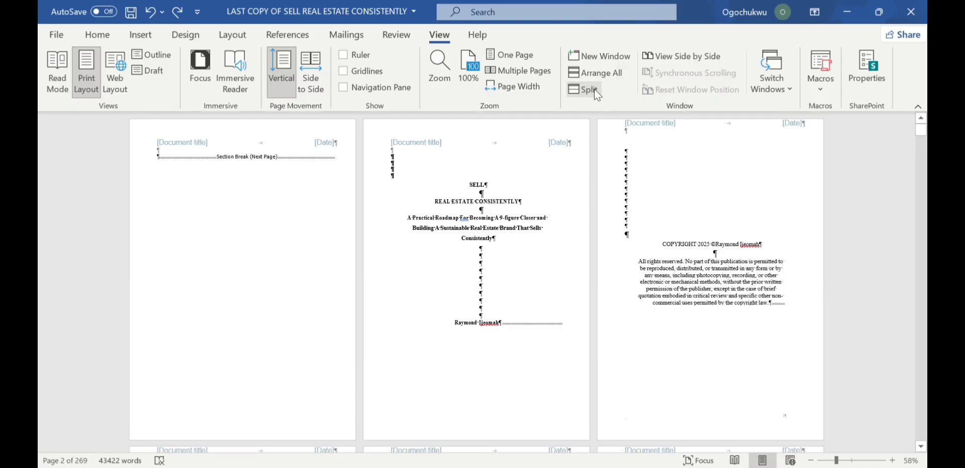